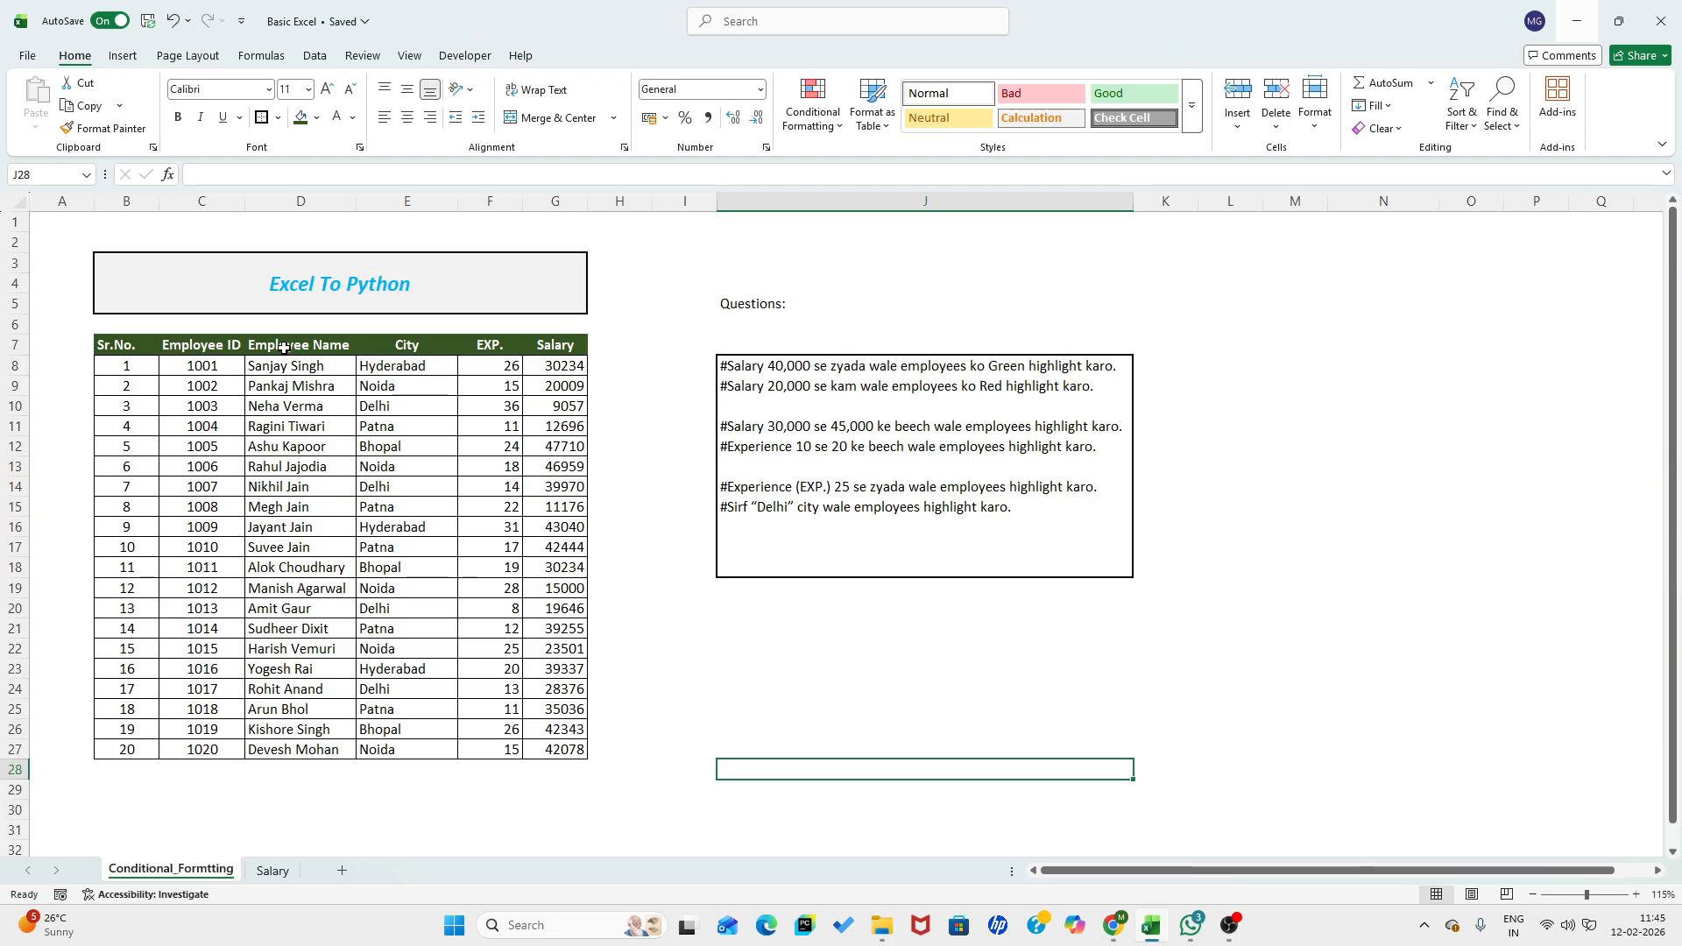
left_click(479, 351)
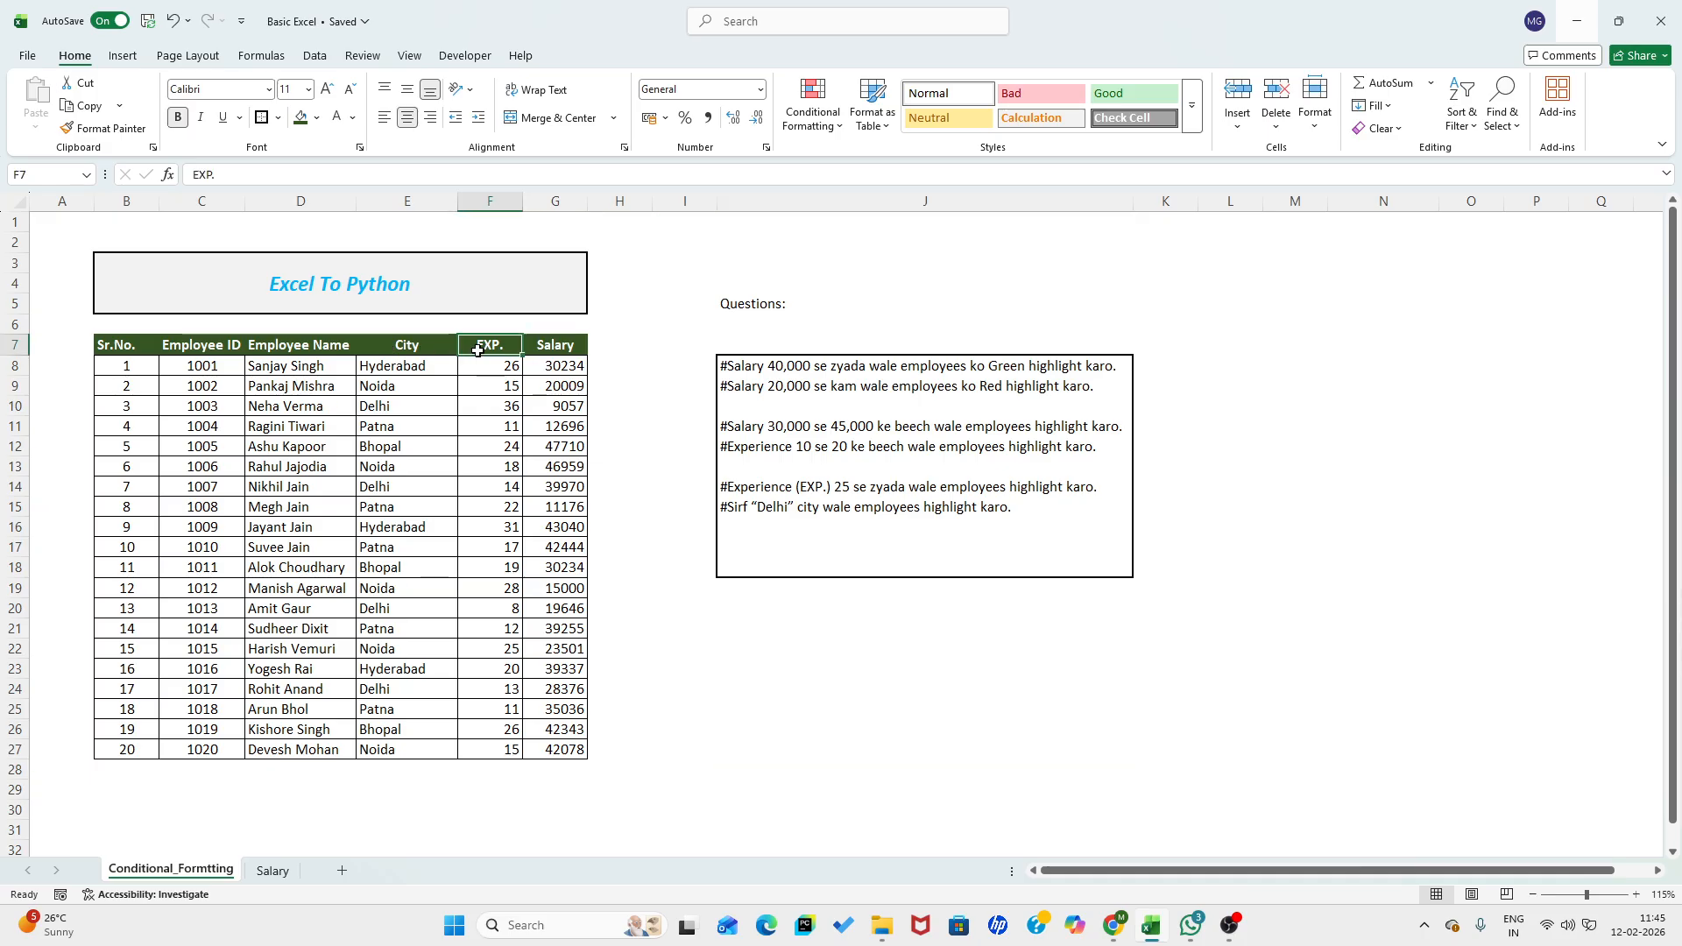
left_click(535, 349)
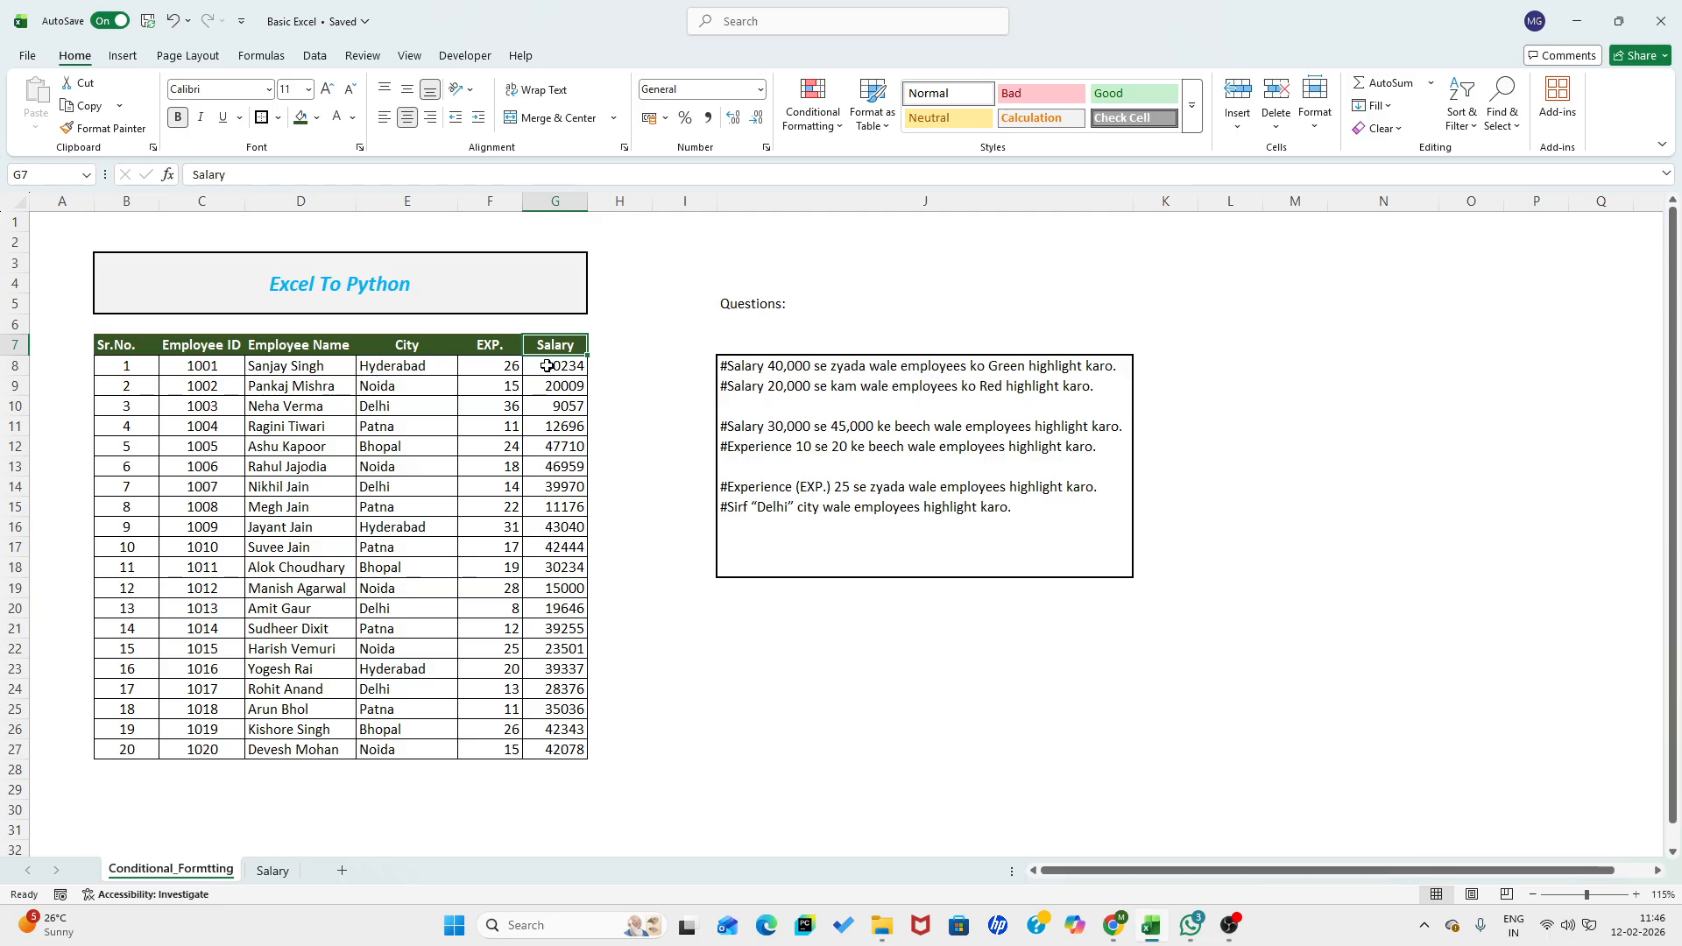
- Highlight salaries in G8:G27 greater than 40000 using Green Fill with Dark Green Text
left_click_drag(548, 367, 554, 752)
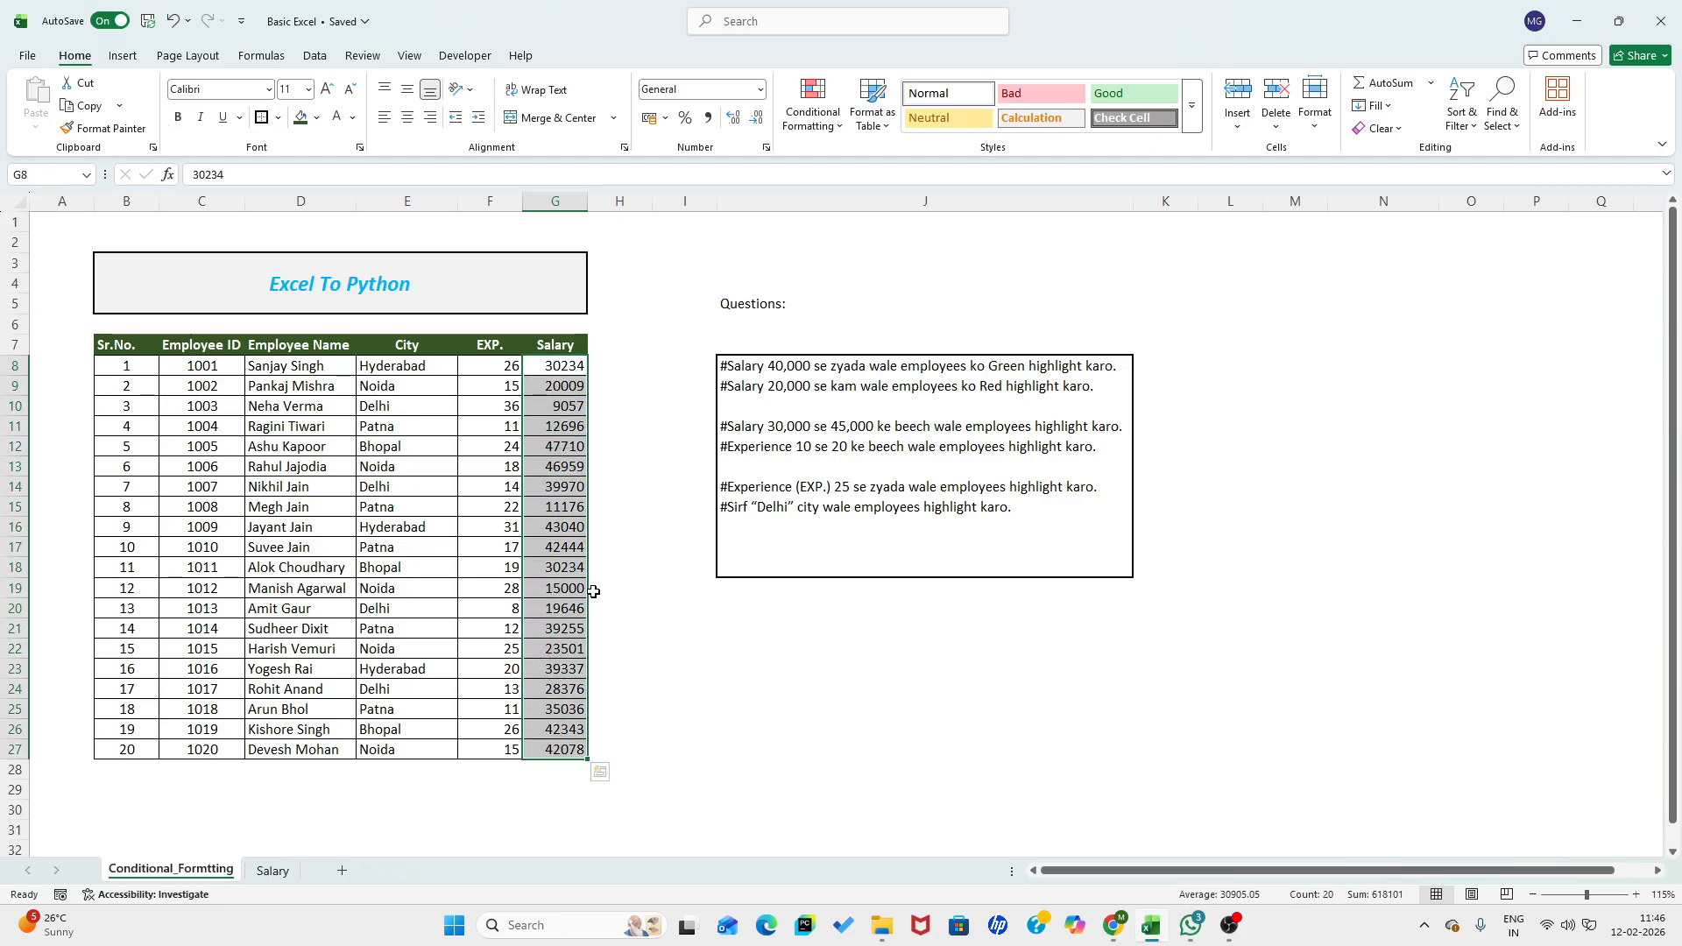
left_click(818, 112)
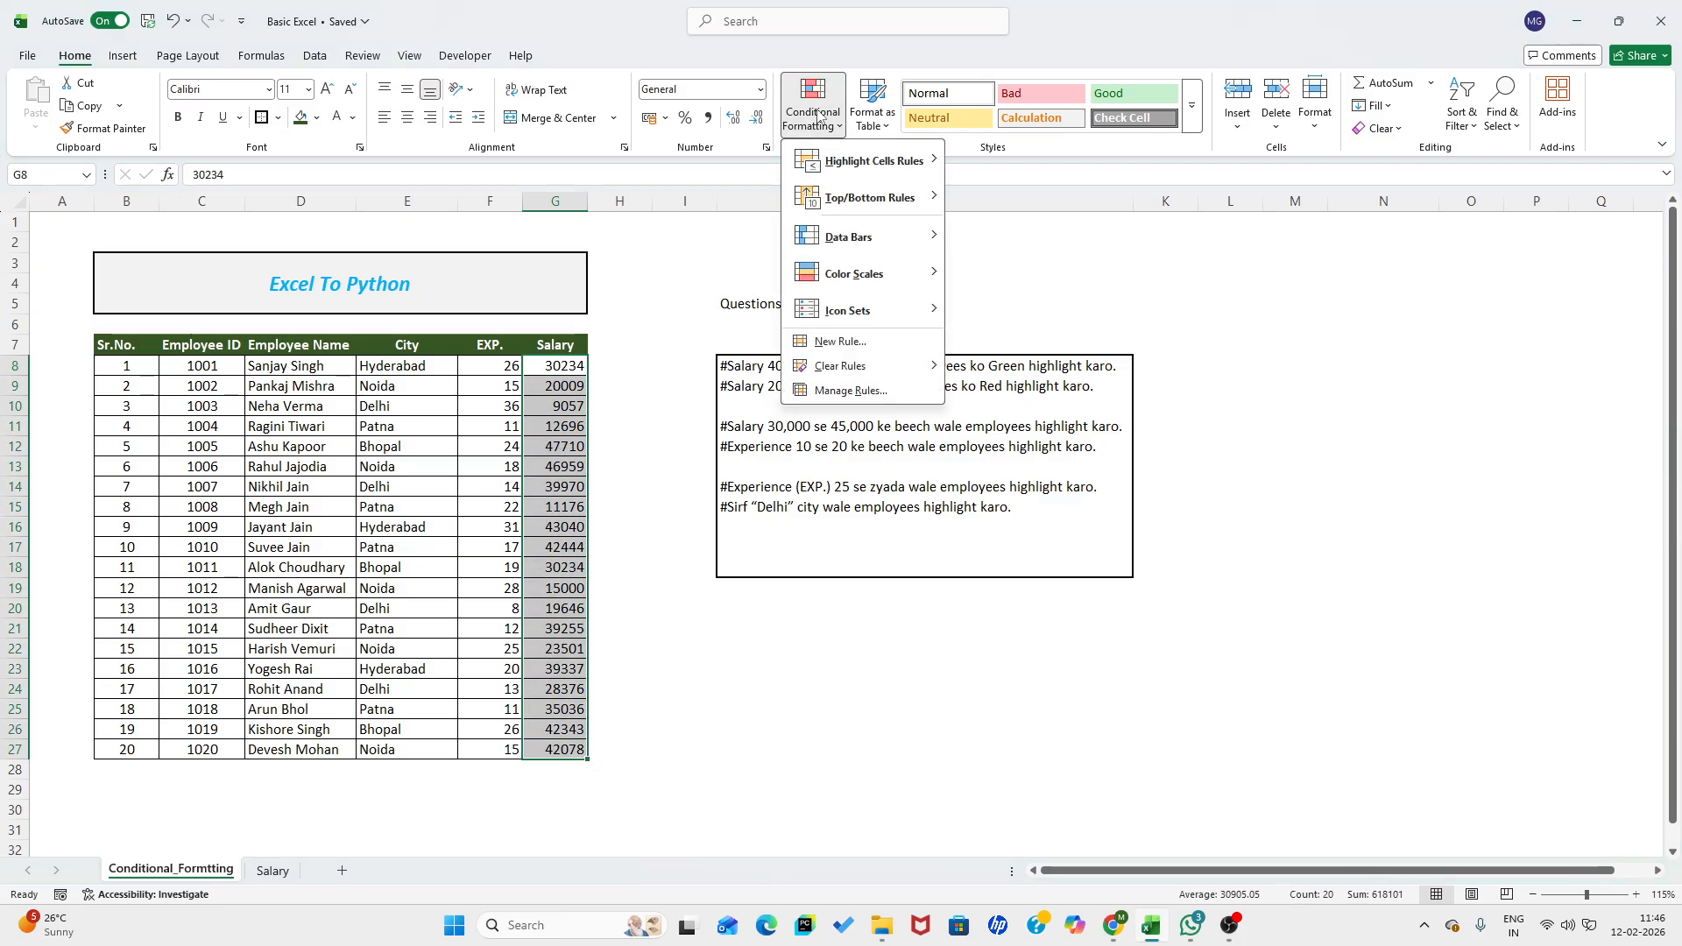
mouse_move(877, 167)
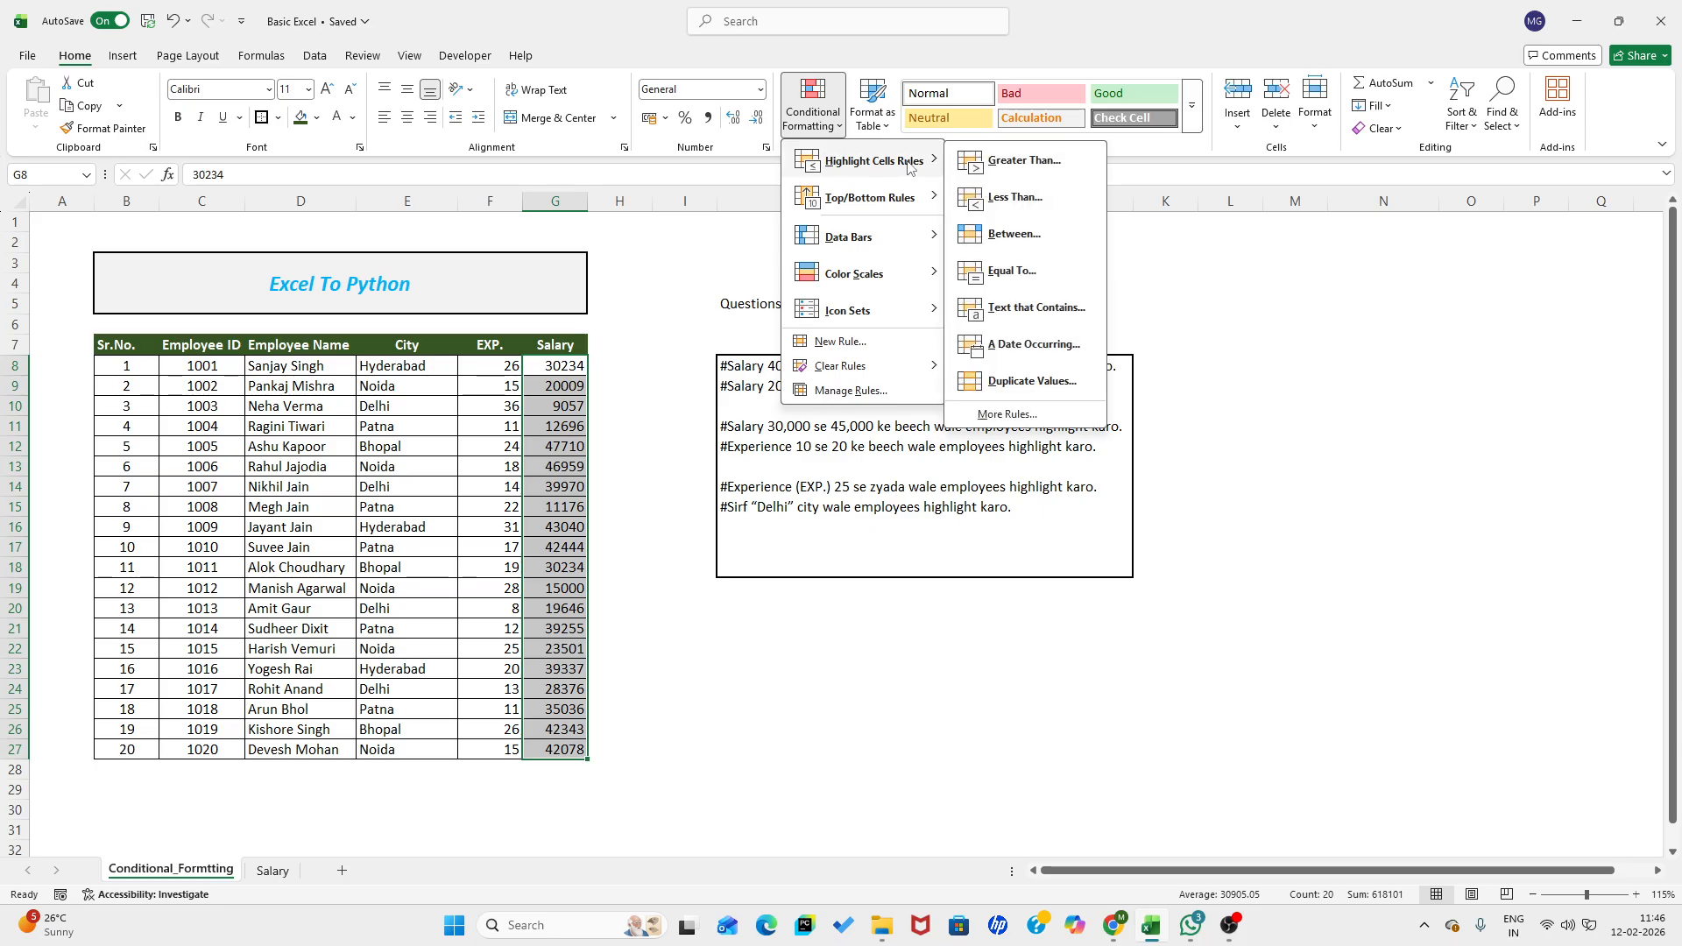
left_click(1024, 160)
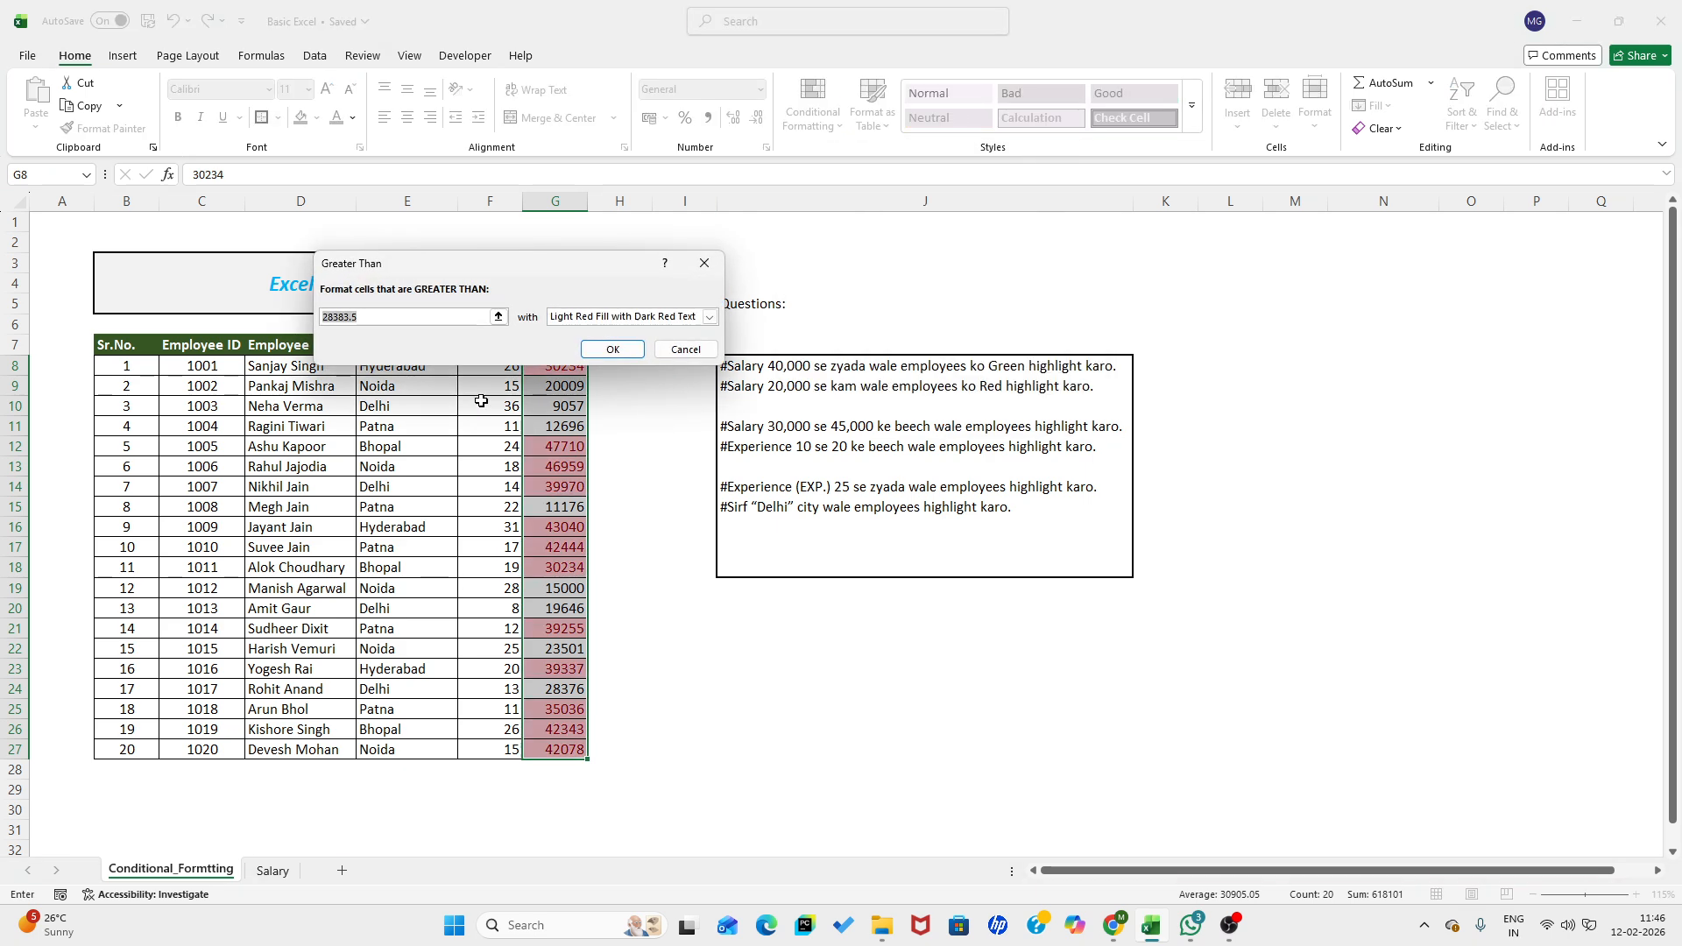
type("40000")
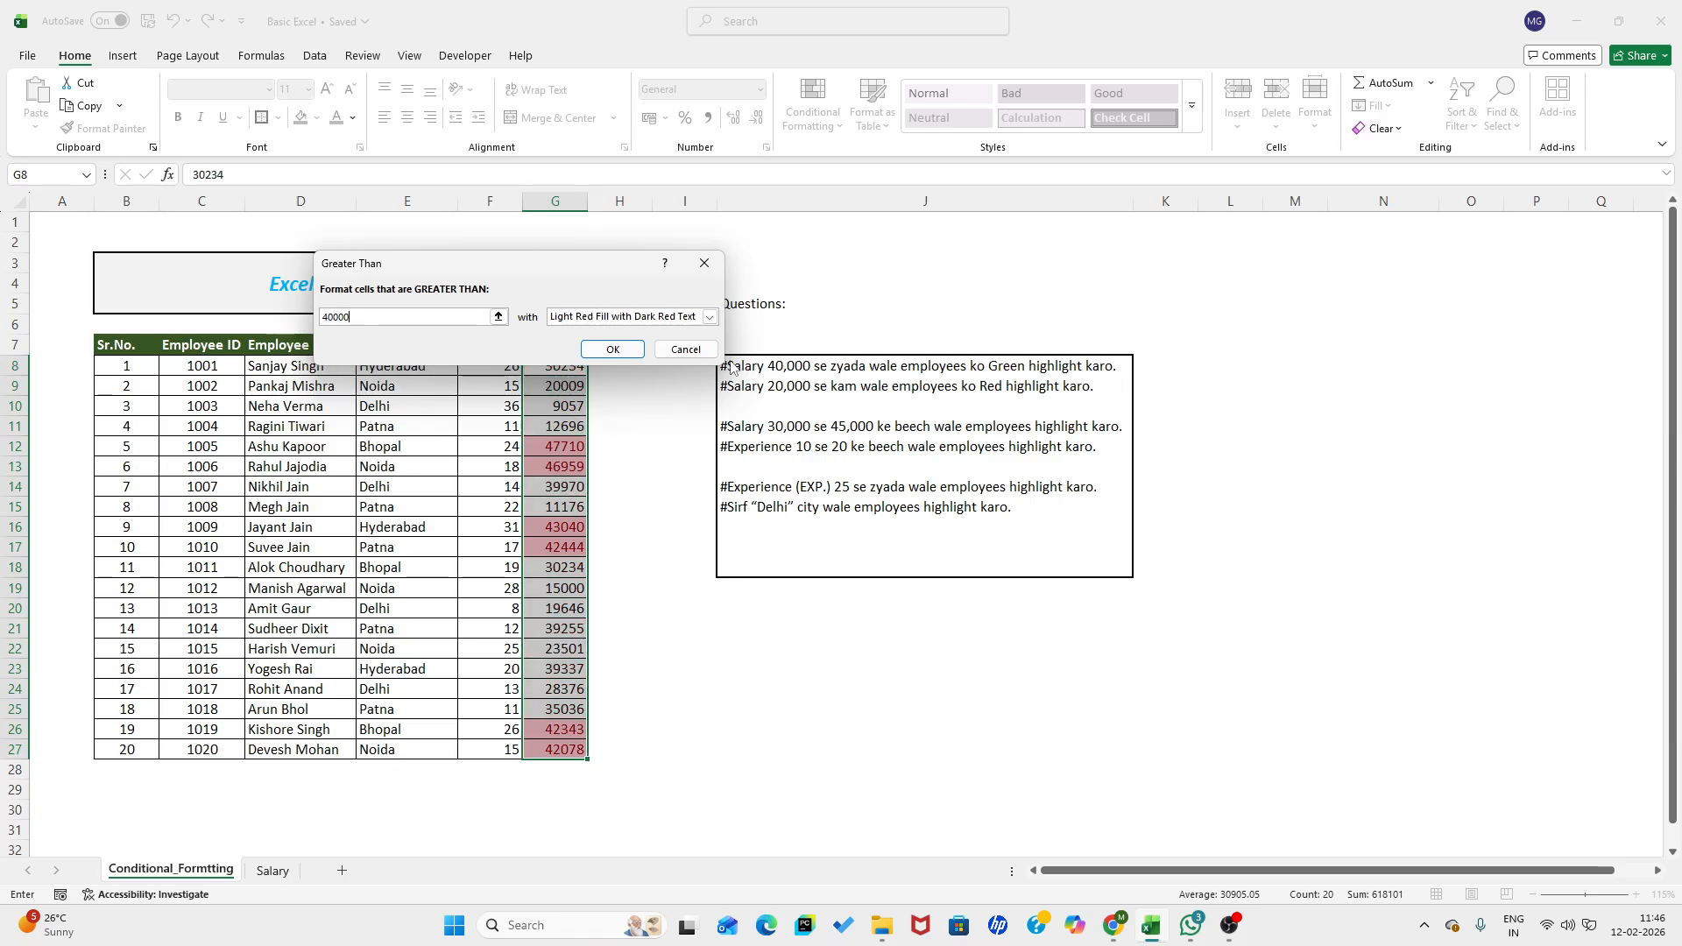
left_click(709, 317)
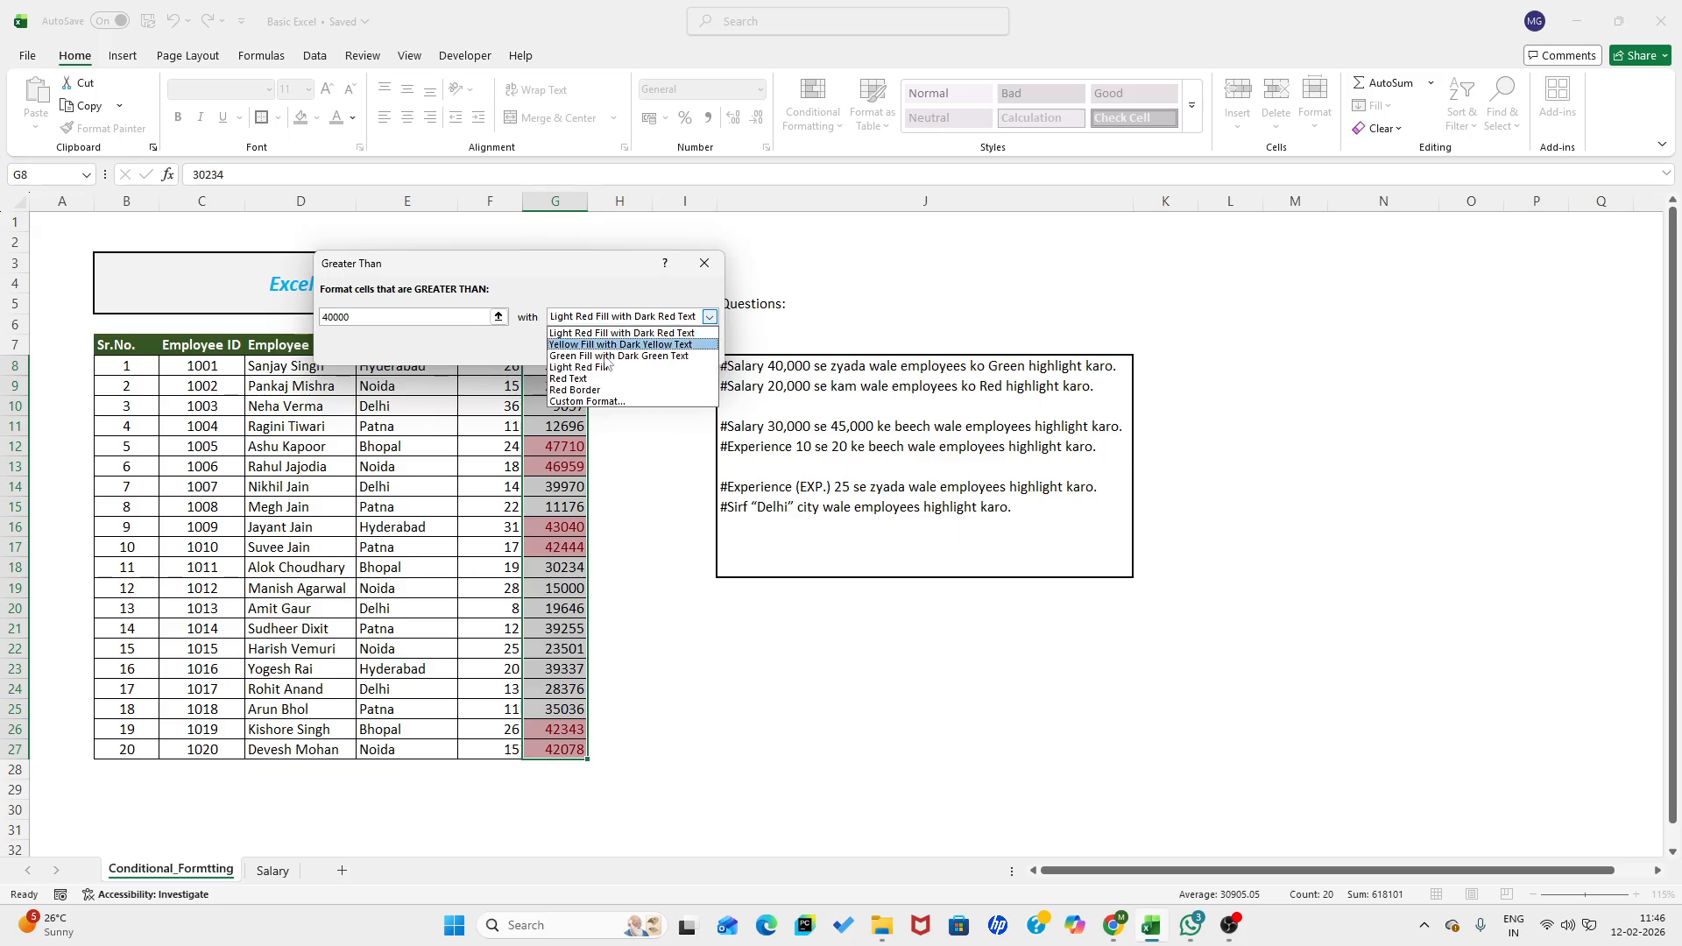
left_click(640, 357)
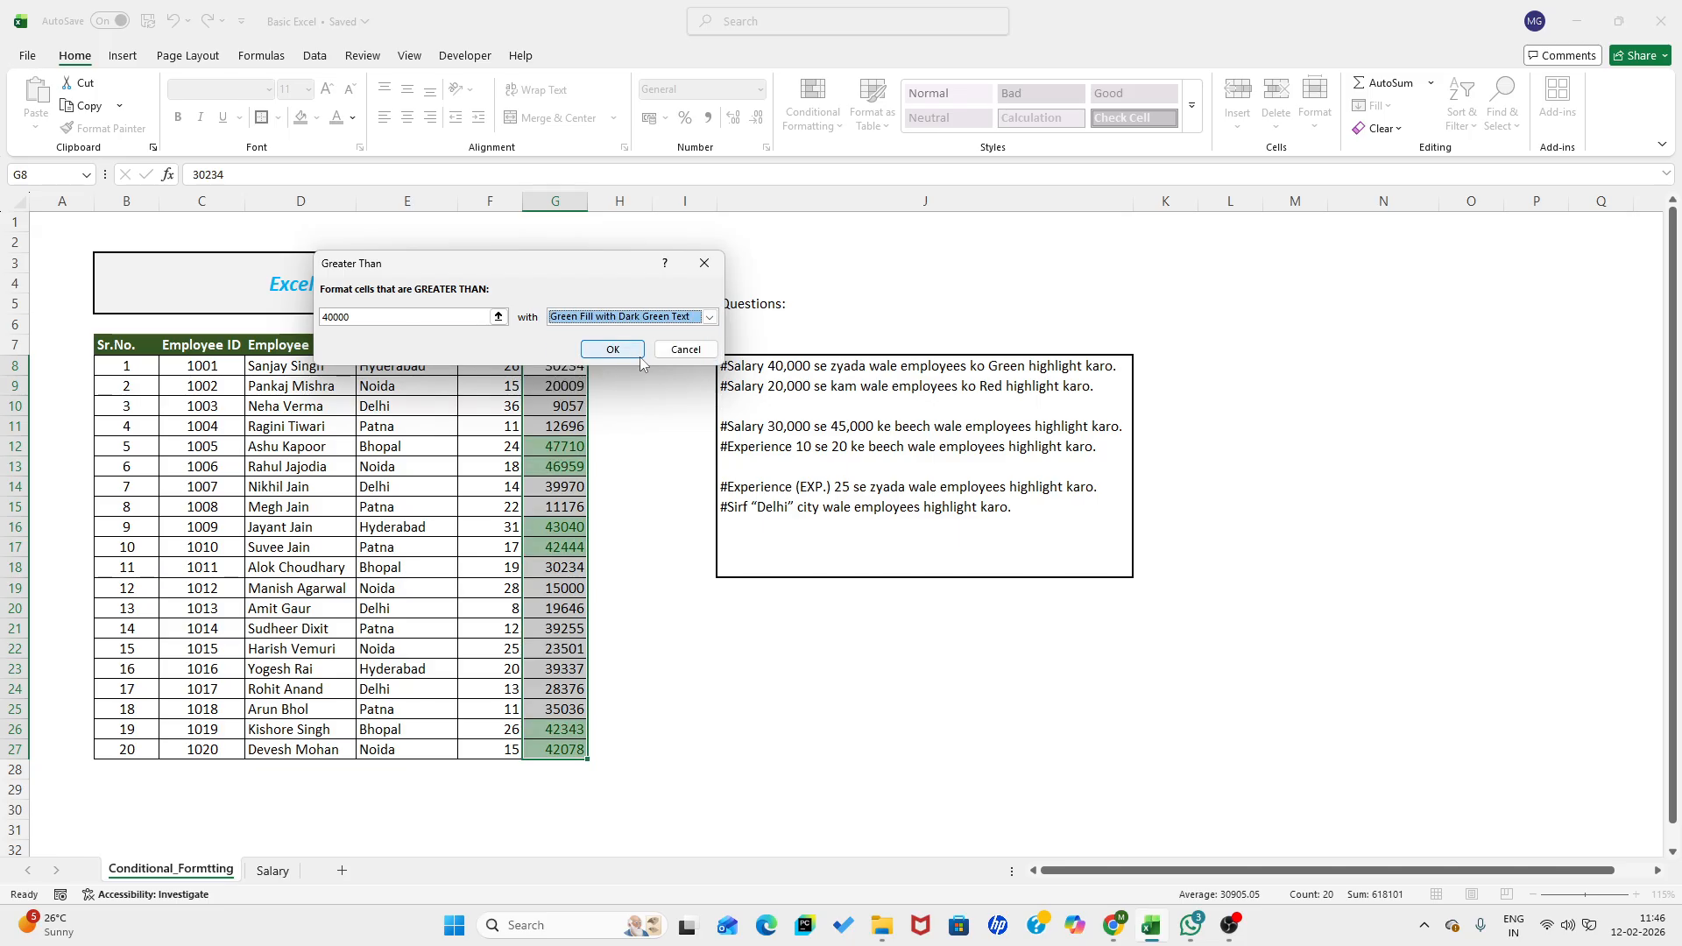
left_click(629, 352)
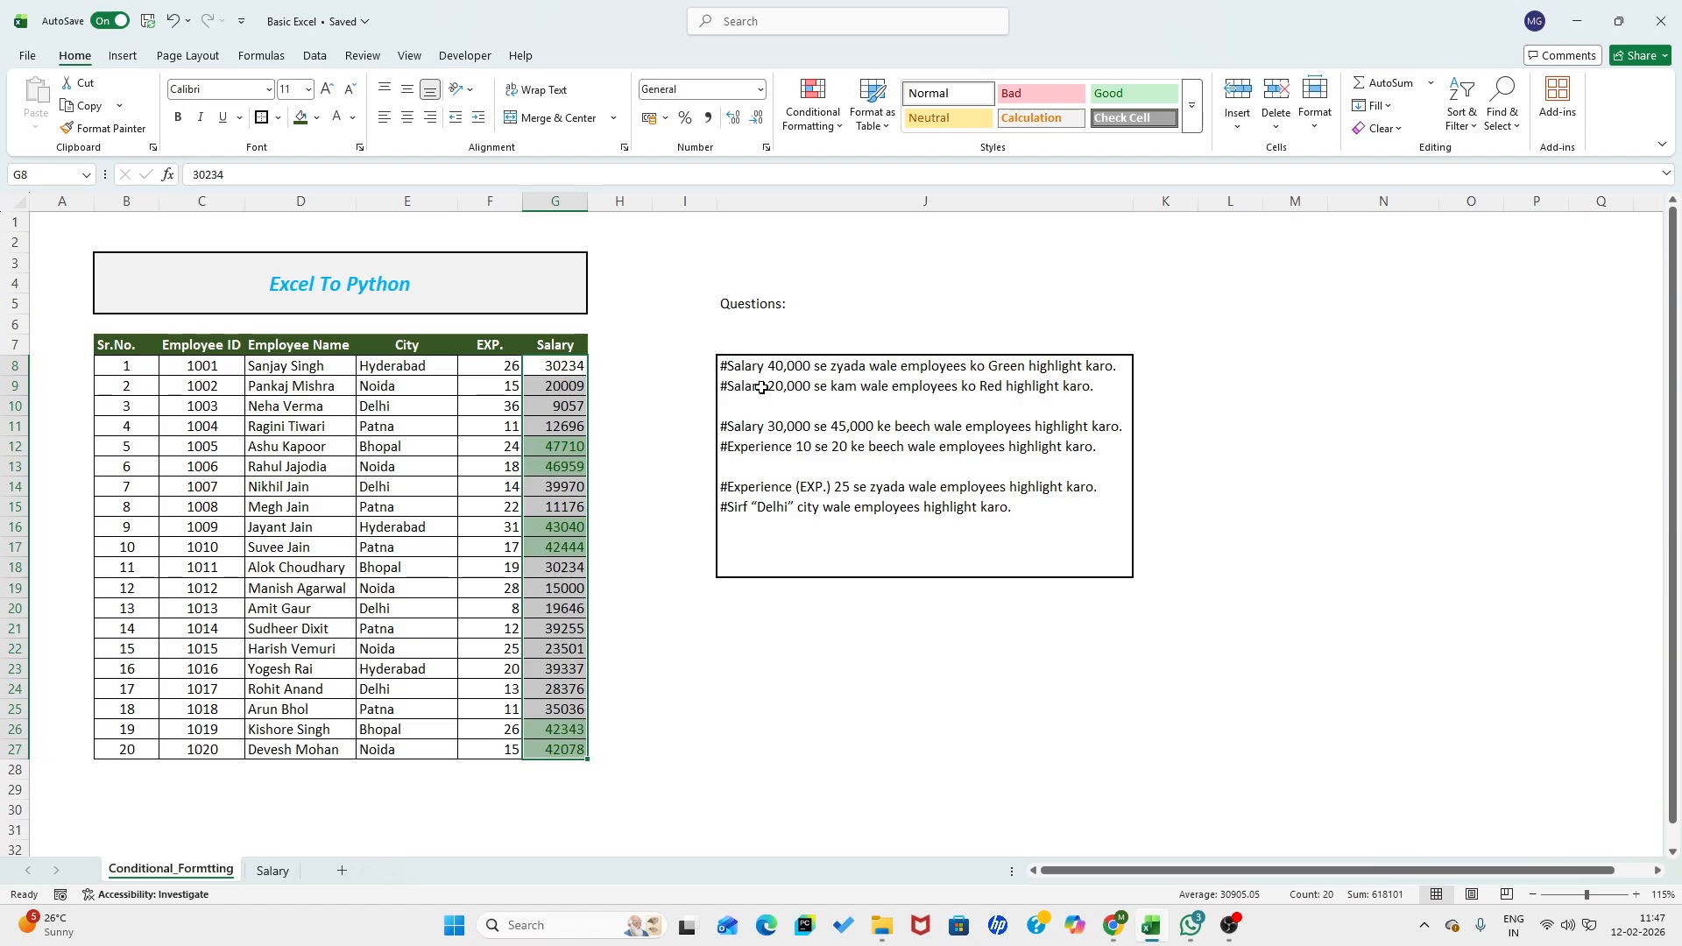
left_click(620, 469)
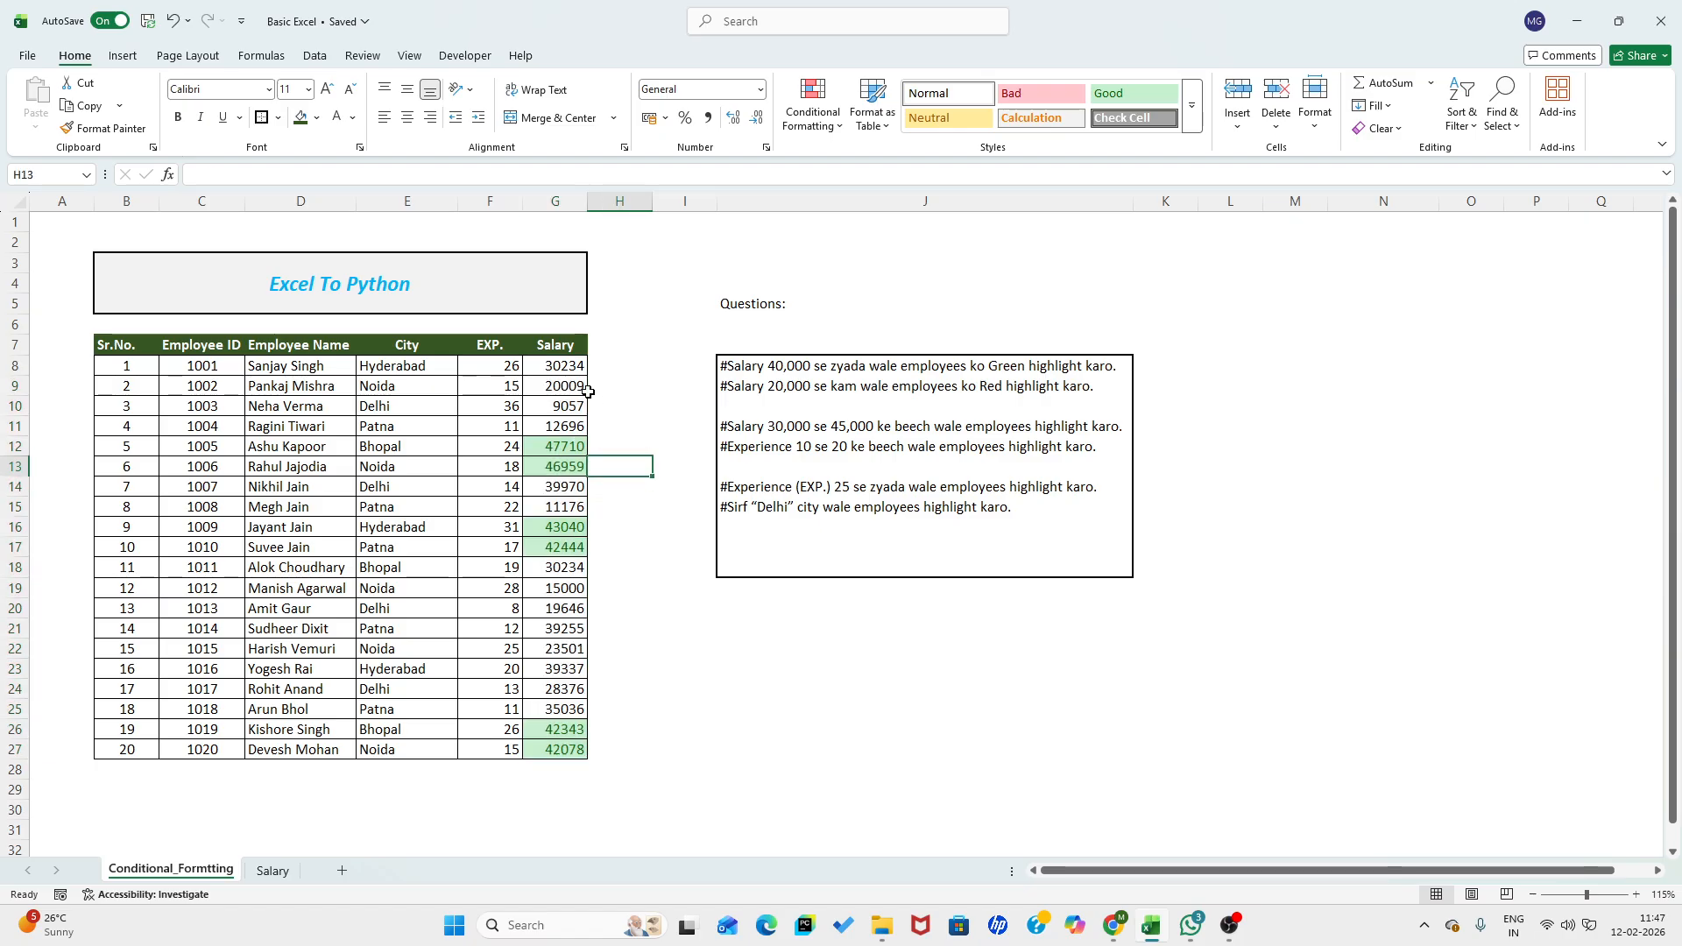
- Highlight salaries in G8:G27 less than 20000 using Light Red Fill with Dark Red Text
left_click_drag(569, 364, 564, 751)
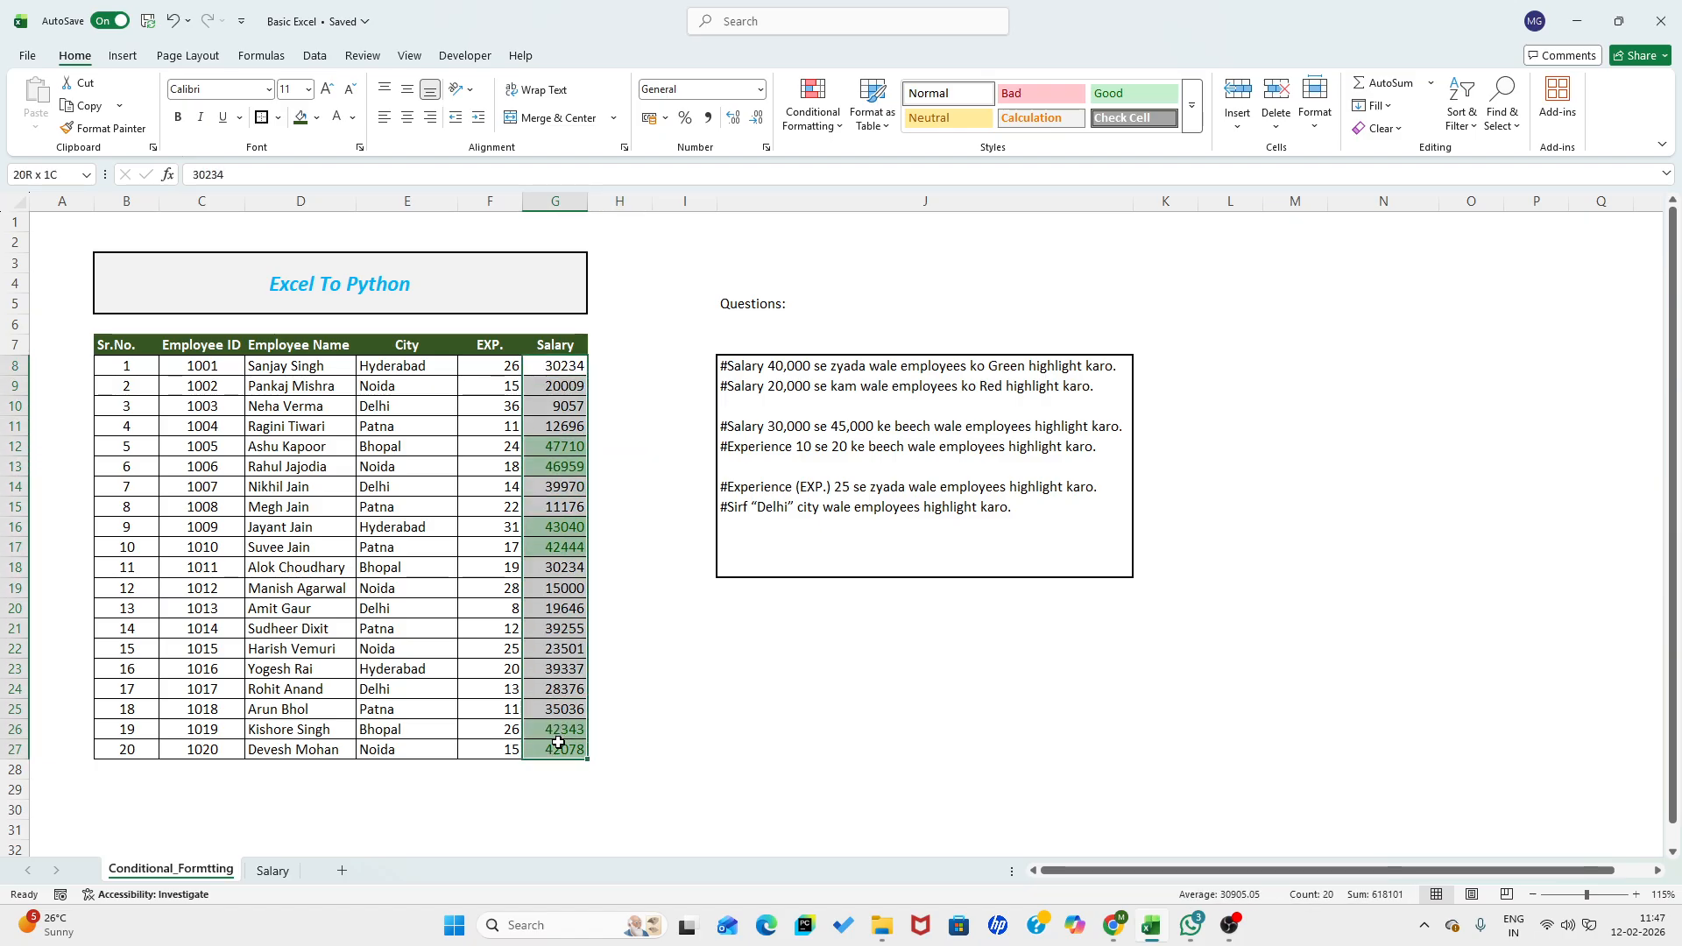
left_click(812, 105)
mouse_move(873, 163)
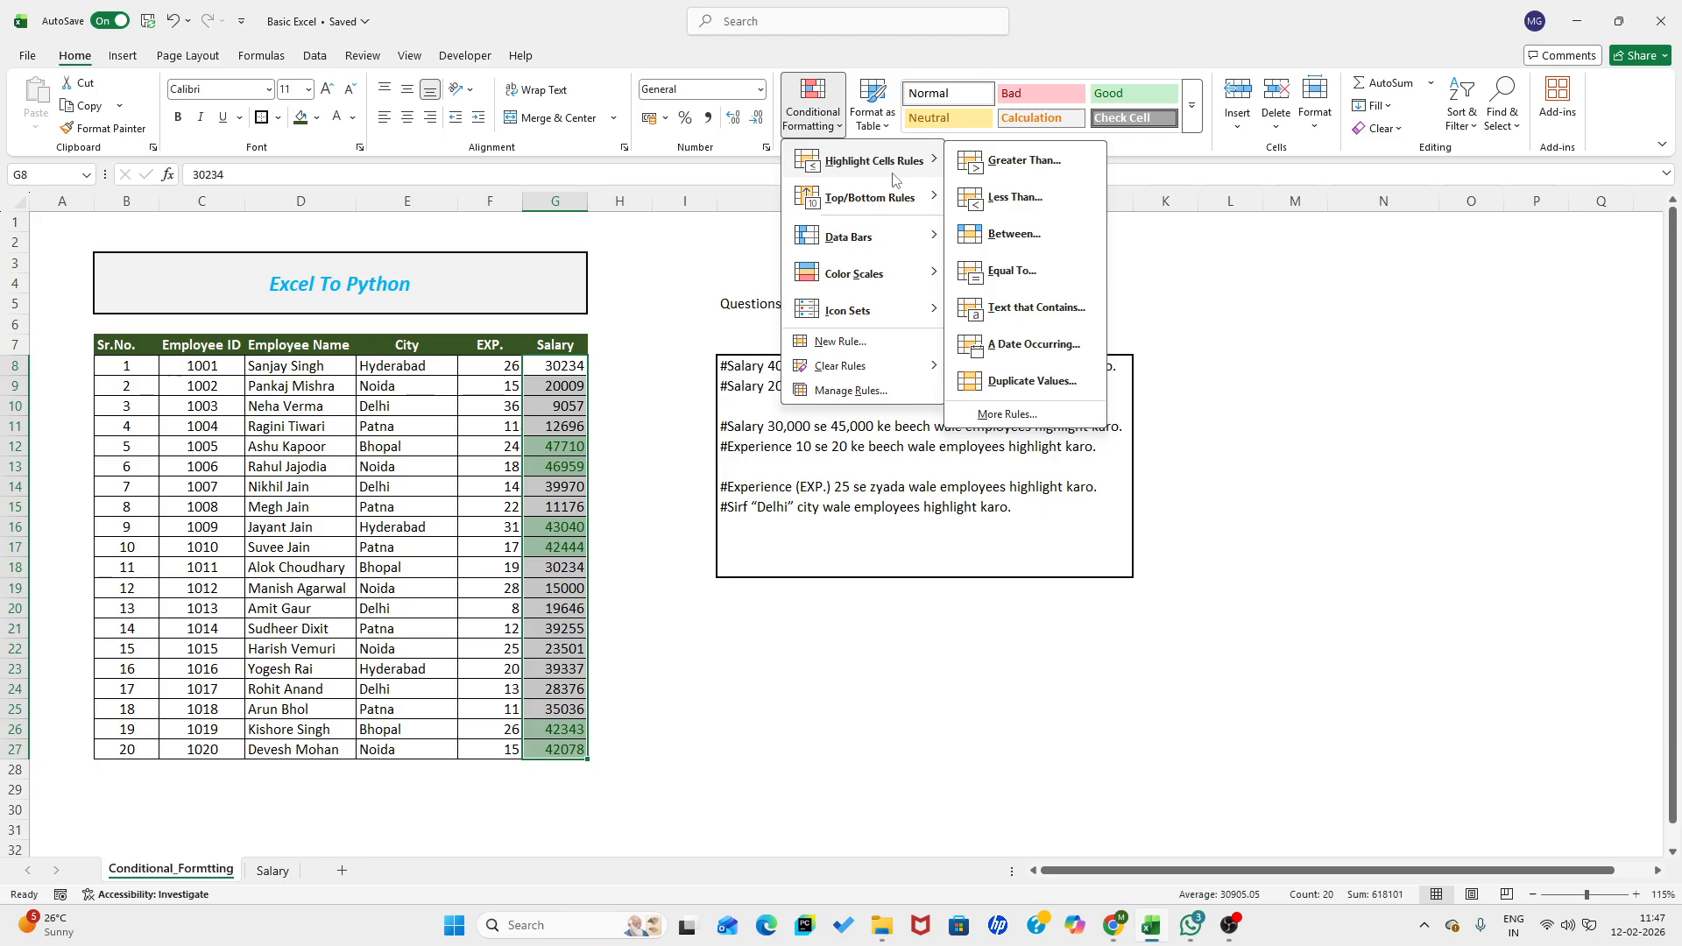
left_click(1013, 197)
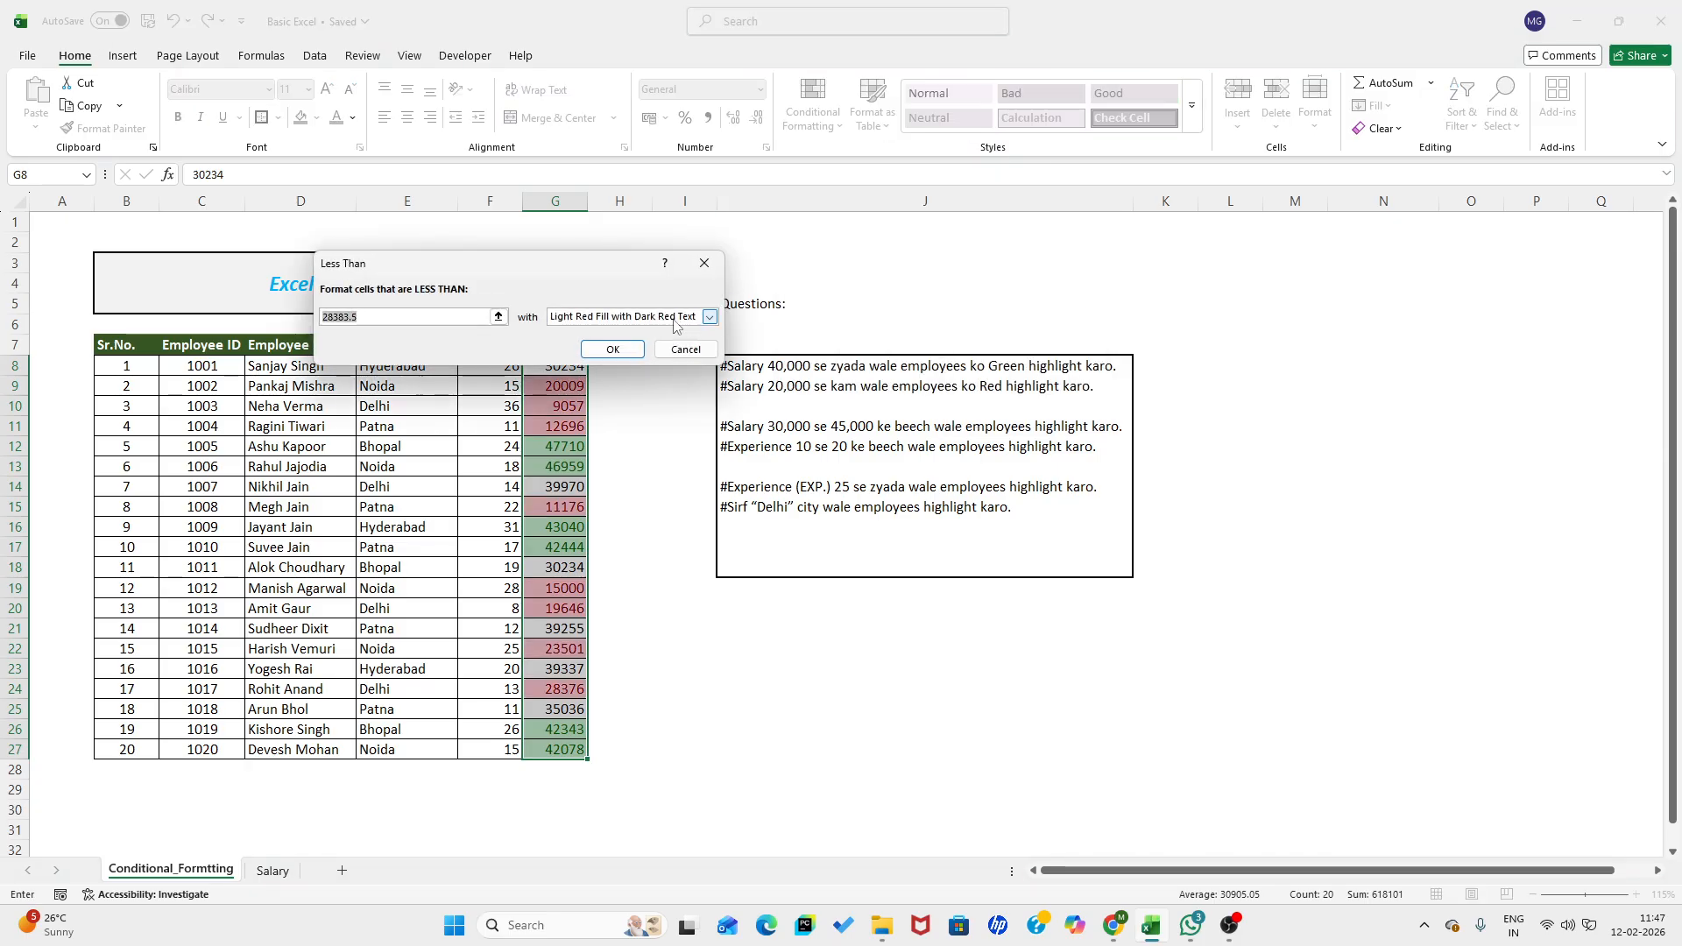
type("20")
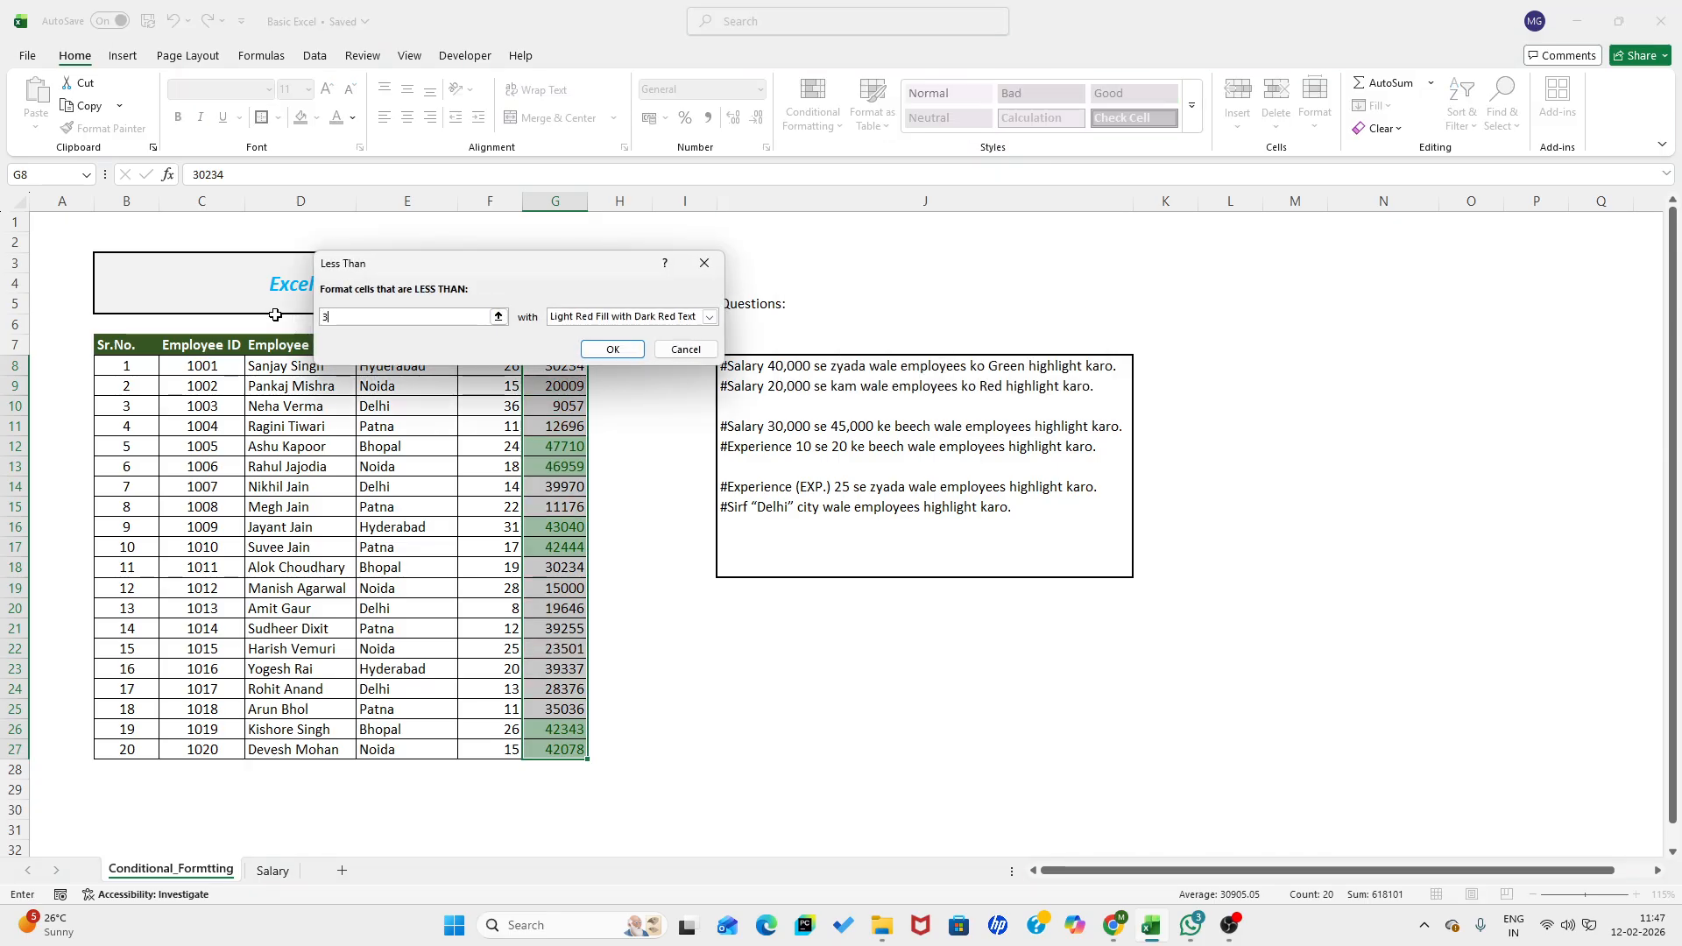
type("000")
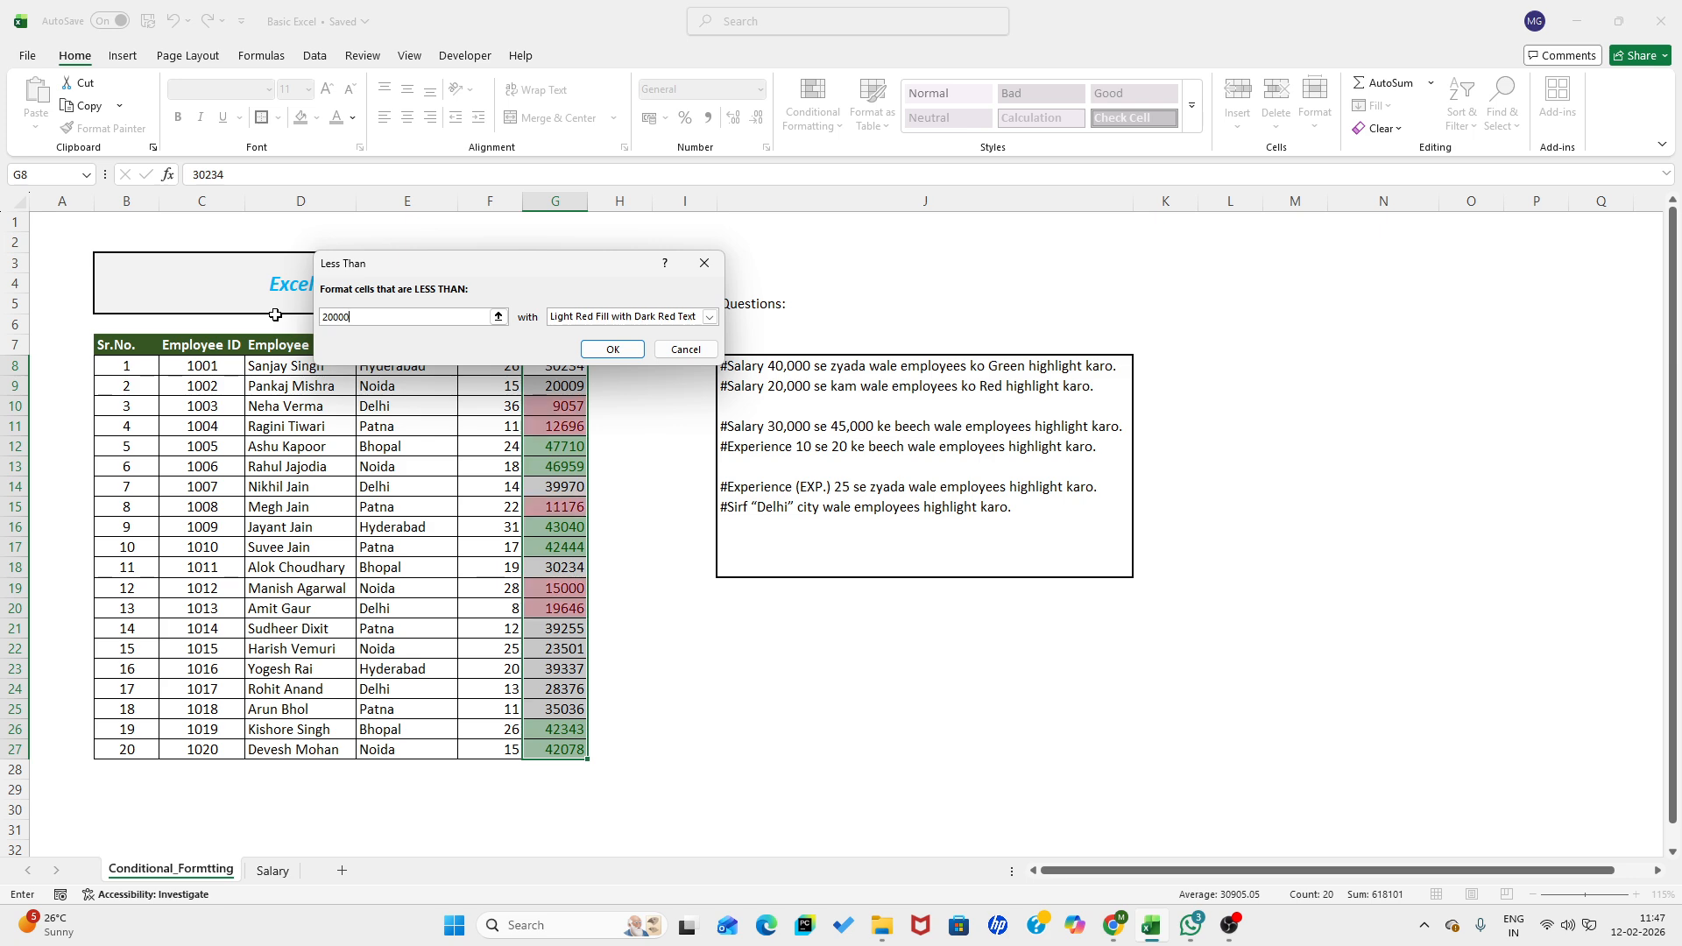
left_click(613, 349)
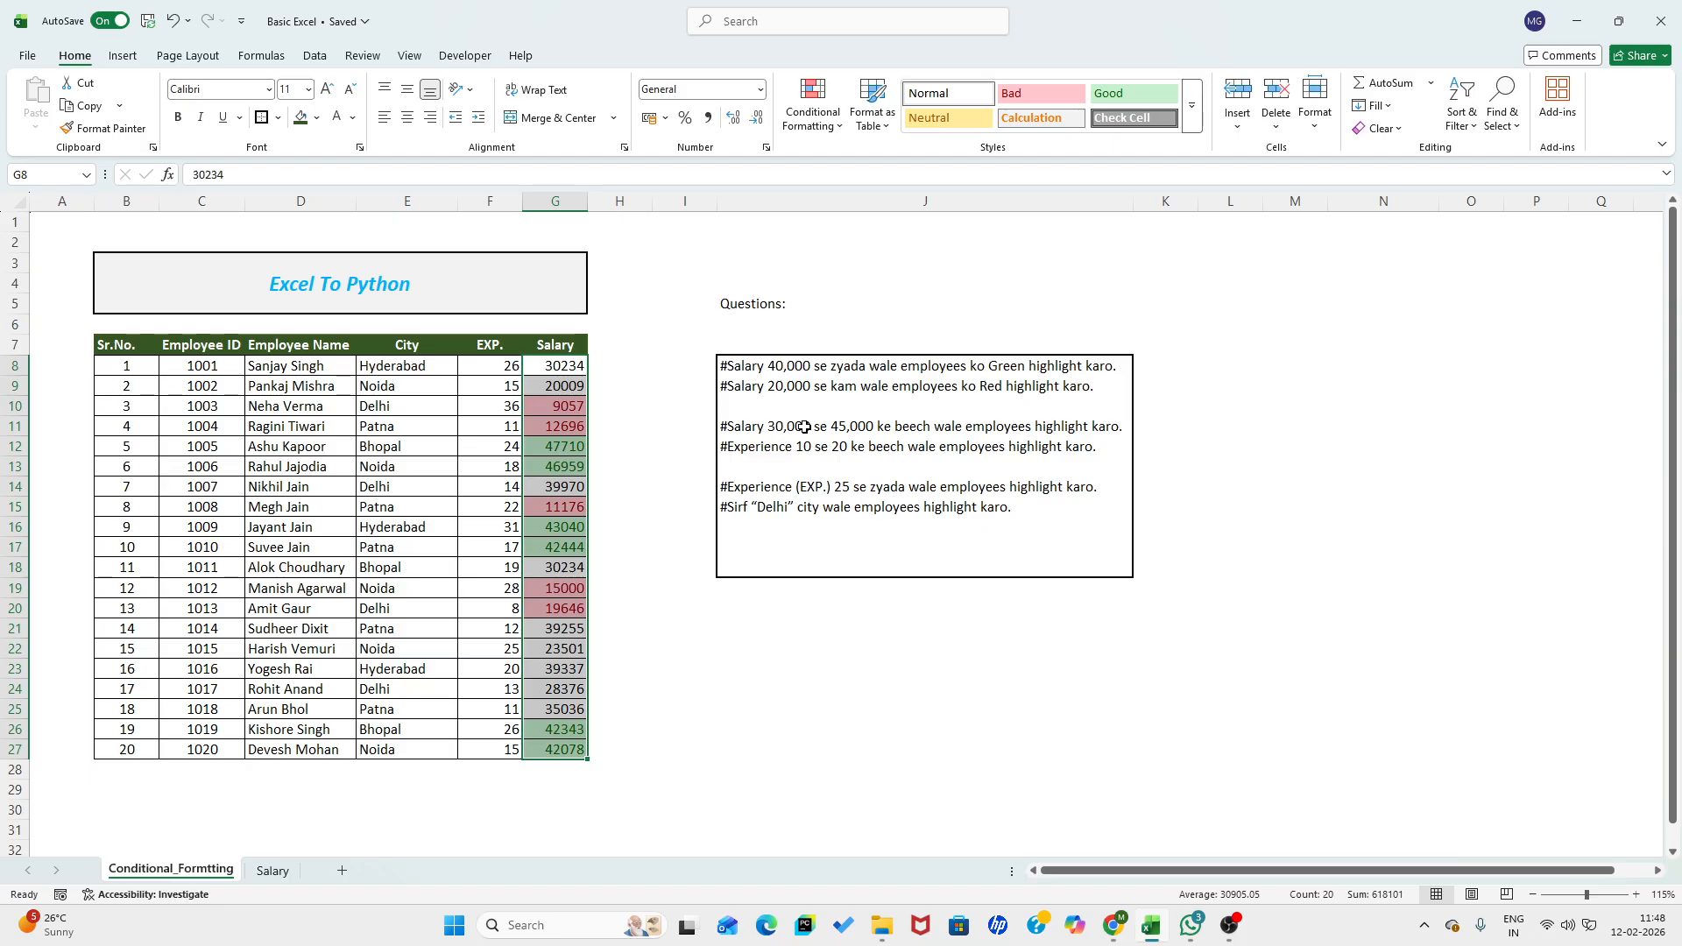
left_click(693, 629)
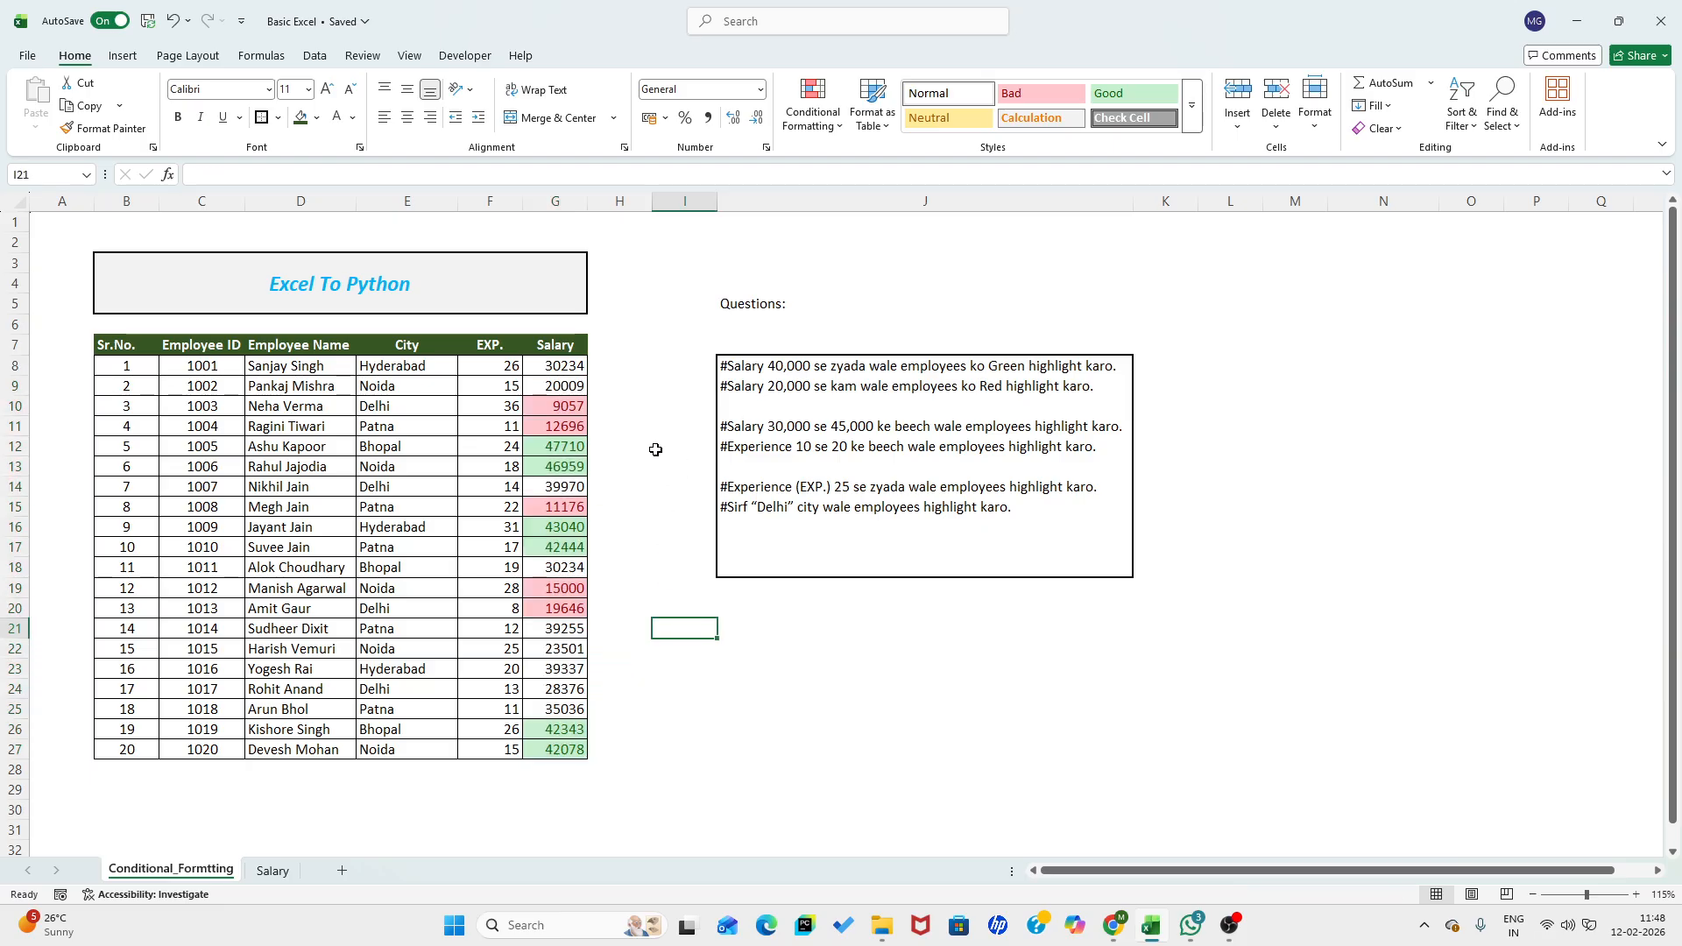
- Clear the conditional formatting rules from the Salary cells G8:G27
left_click(558, 363)
left_click_drag(558, 362, 561, 752)
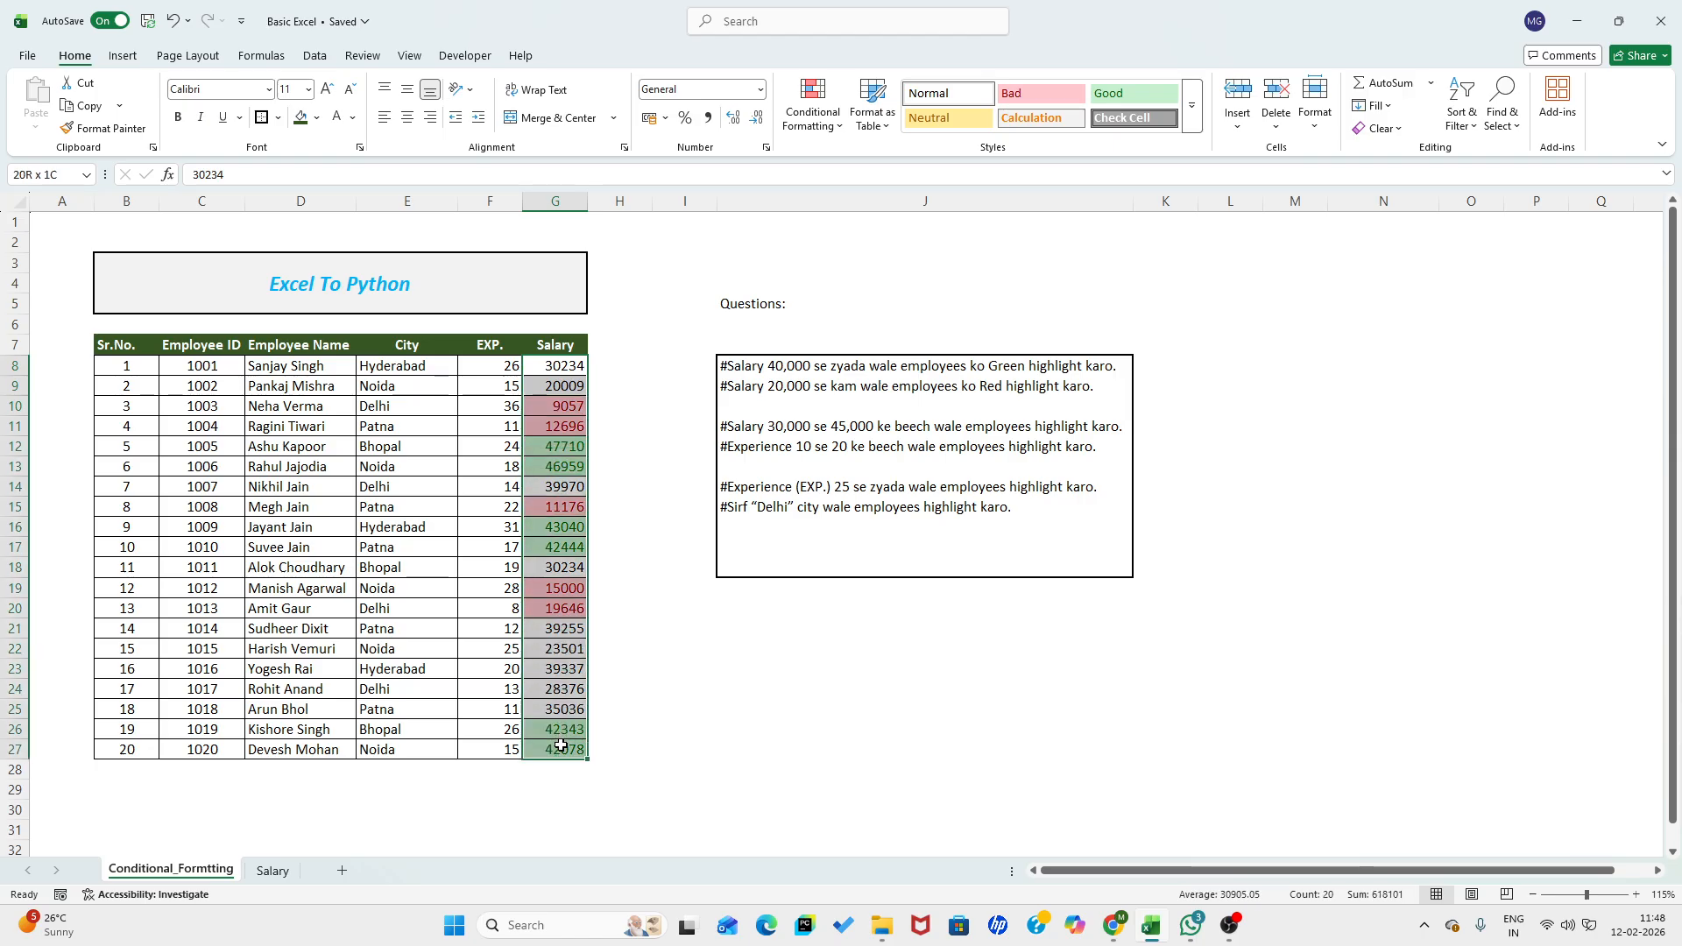
left_click(805, 126)
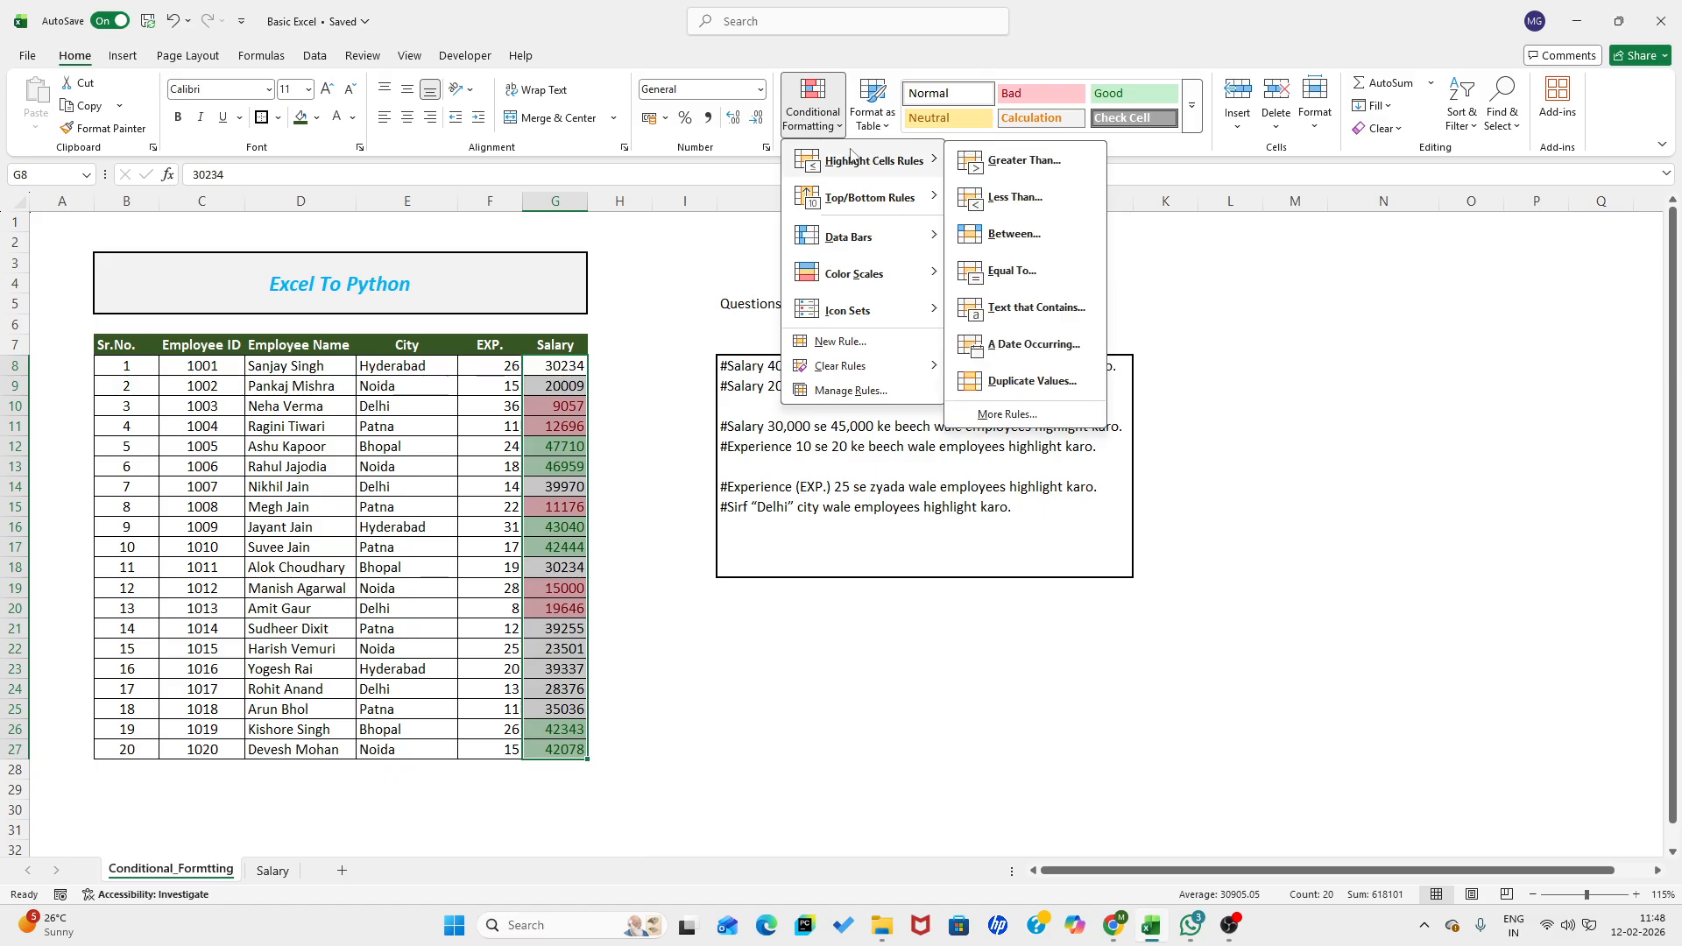
mouse_move(843, 371)
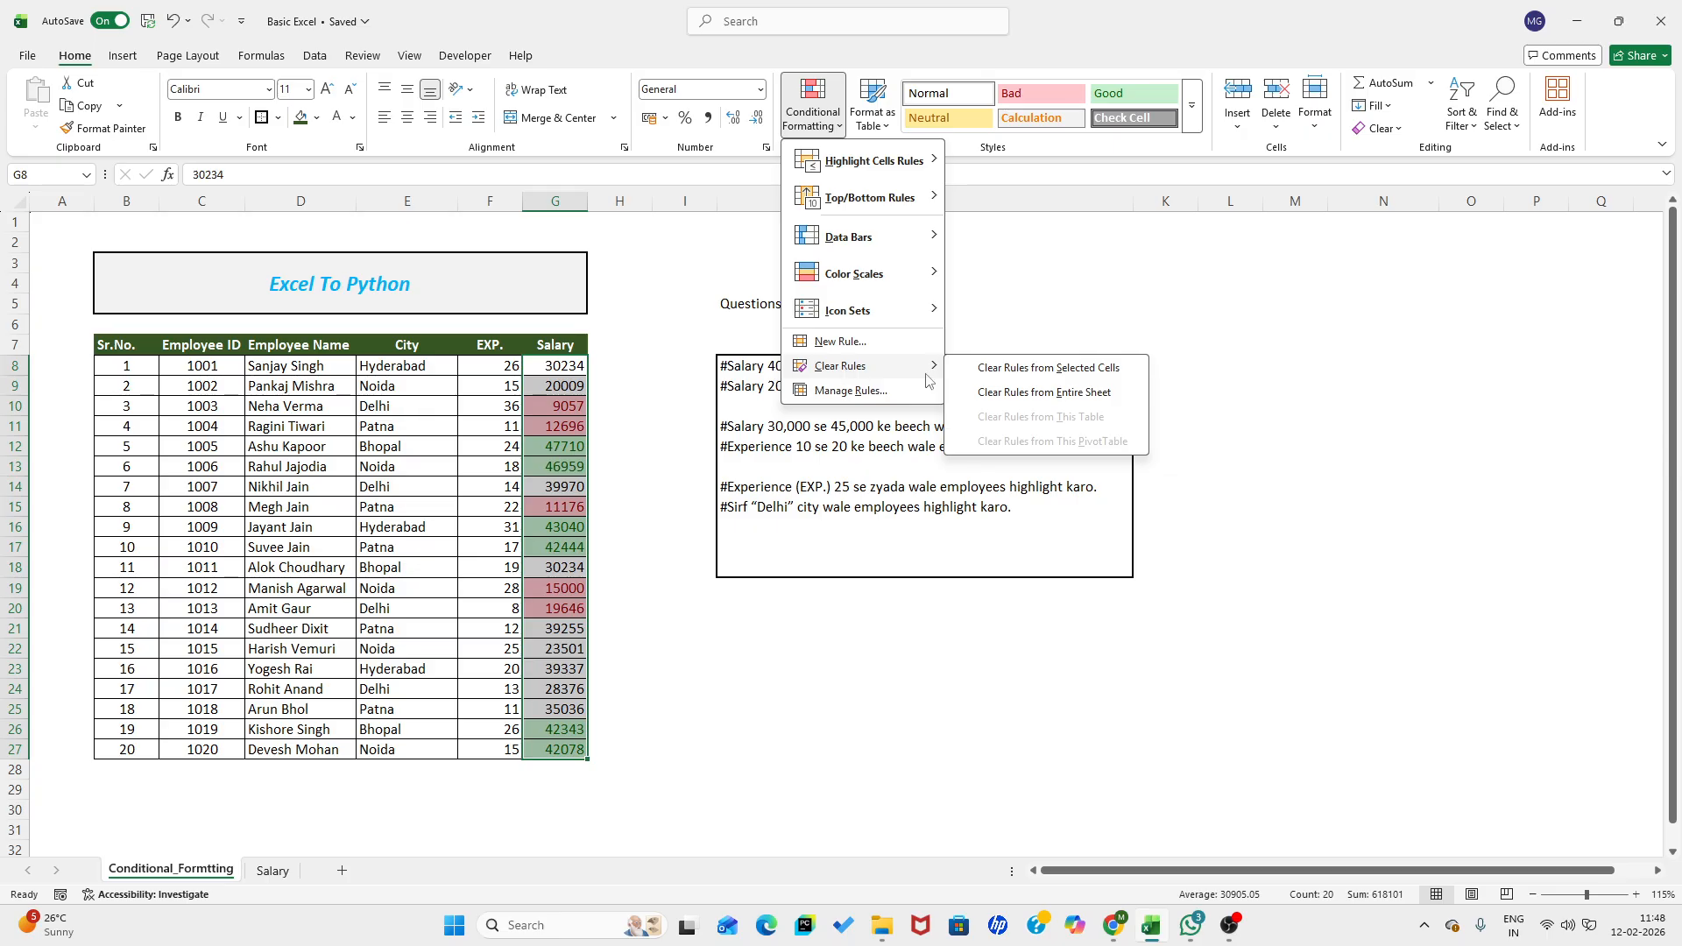
left_click(1025, 369)
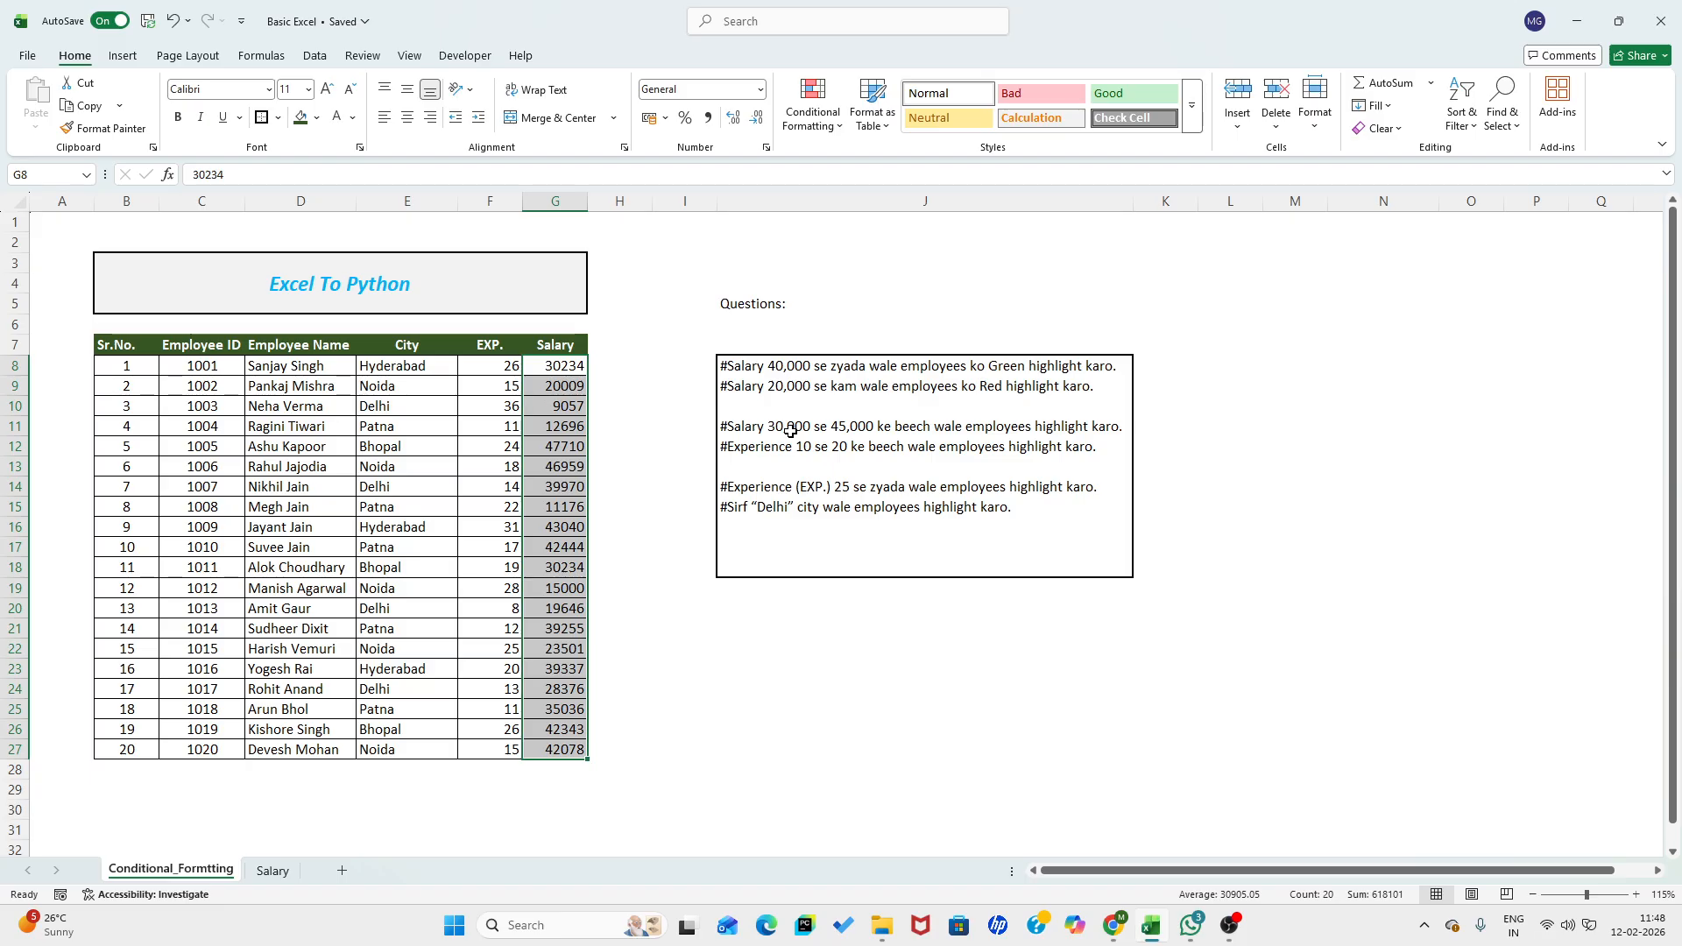
- Highlight salaries in G8:G27 between 30000 and 45000 using Light Red Fill with Dark Red Text
left_click(813, 110)
mouse_move(883, 166)
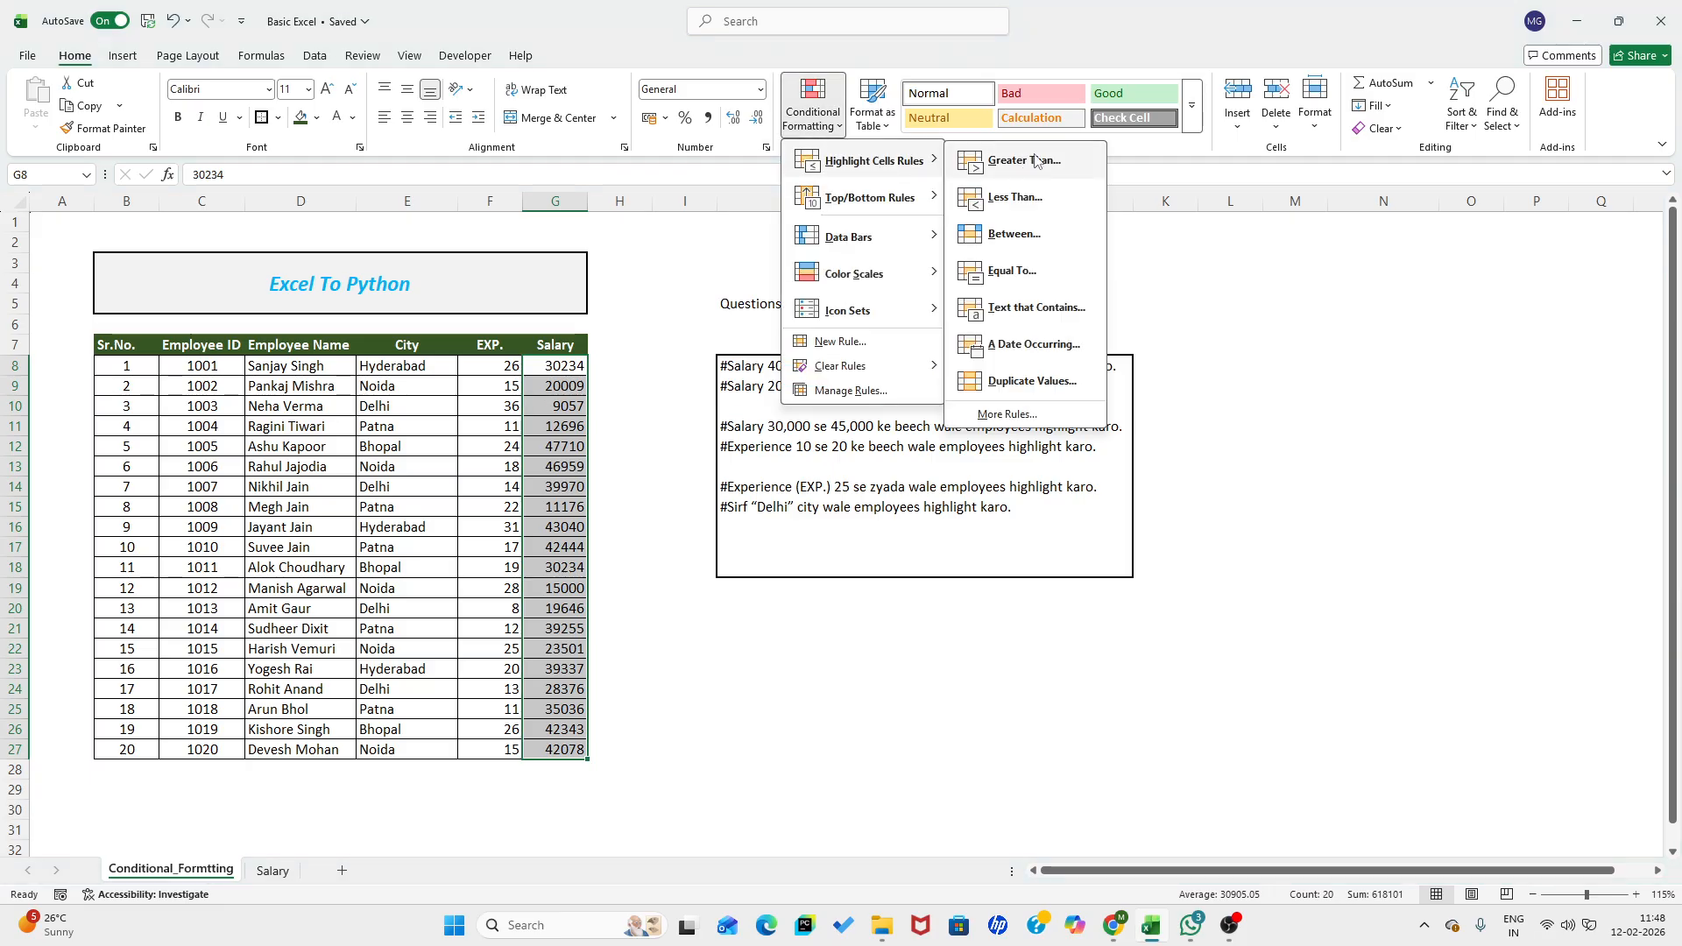
left_click(1013, 234)
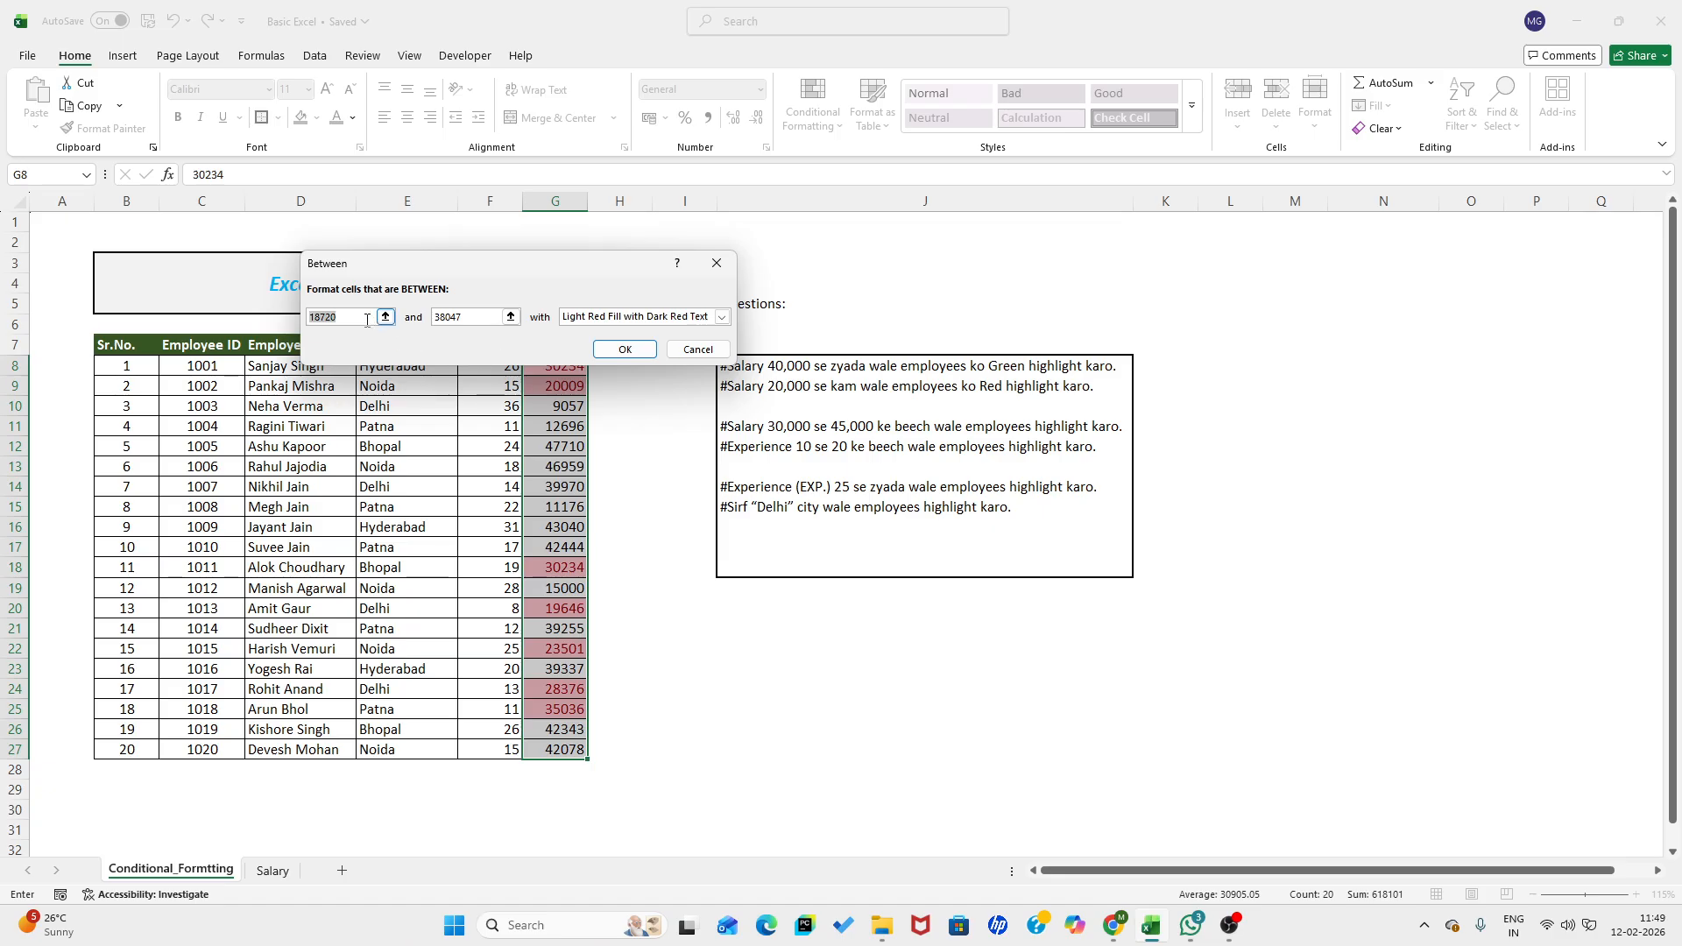
left_click(362, 318)
left_click_drag(355, 316, 270, 316)
type("30000")
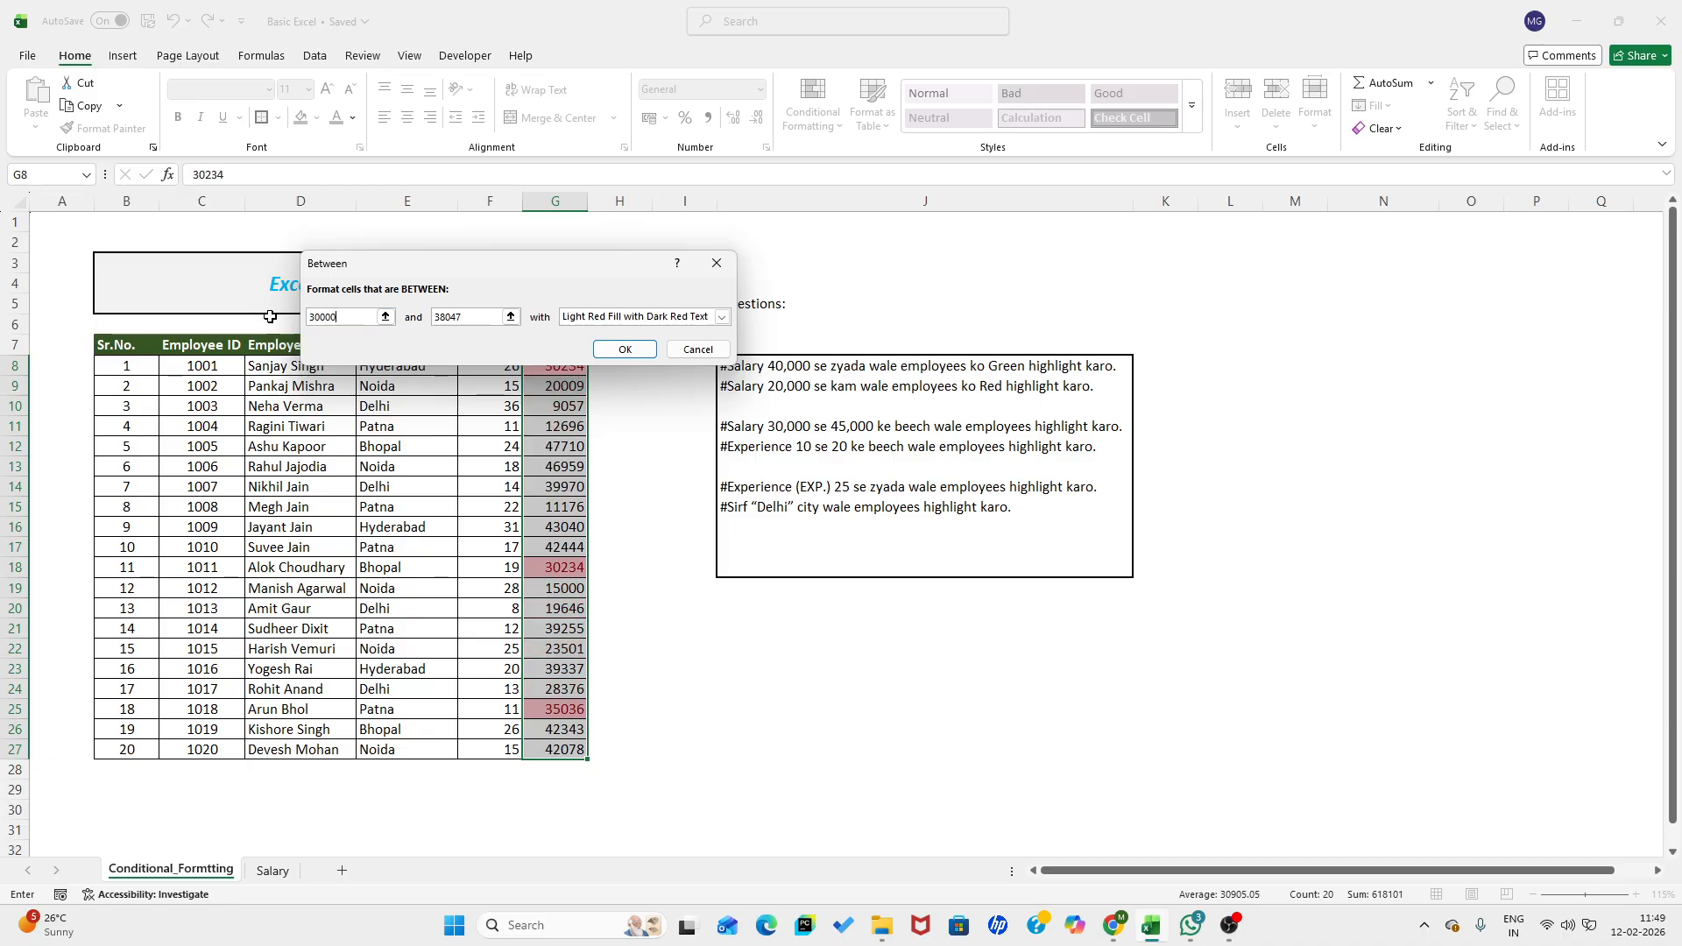
key("Tab")
type("45")
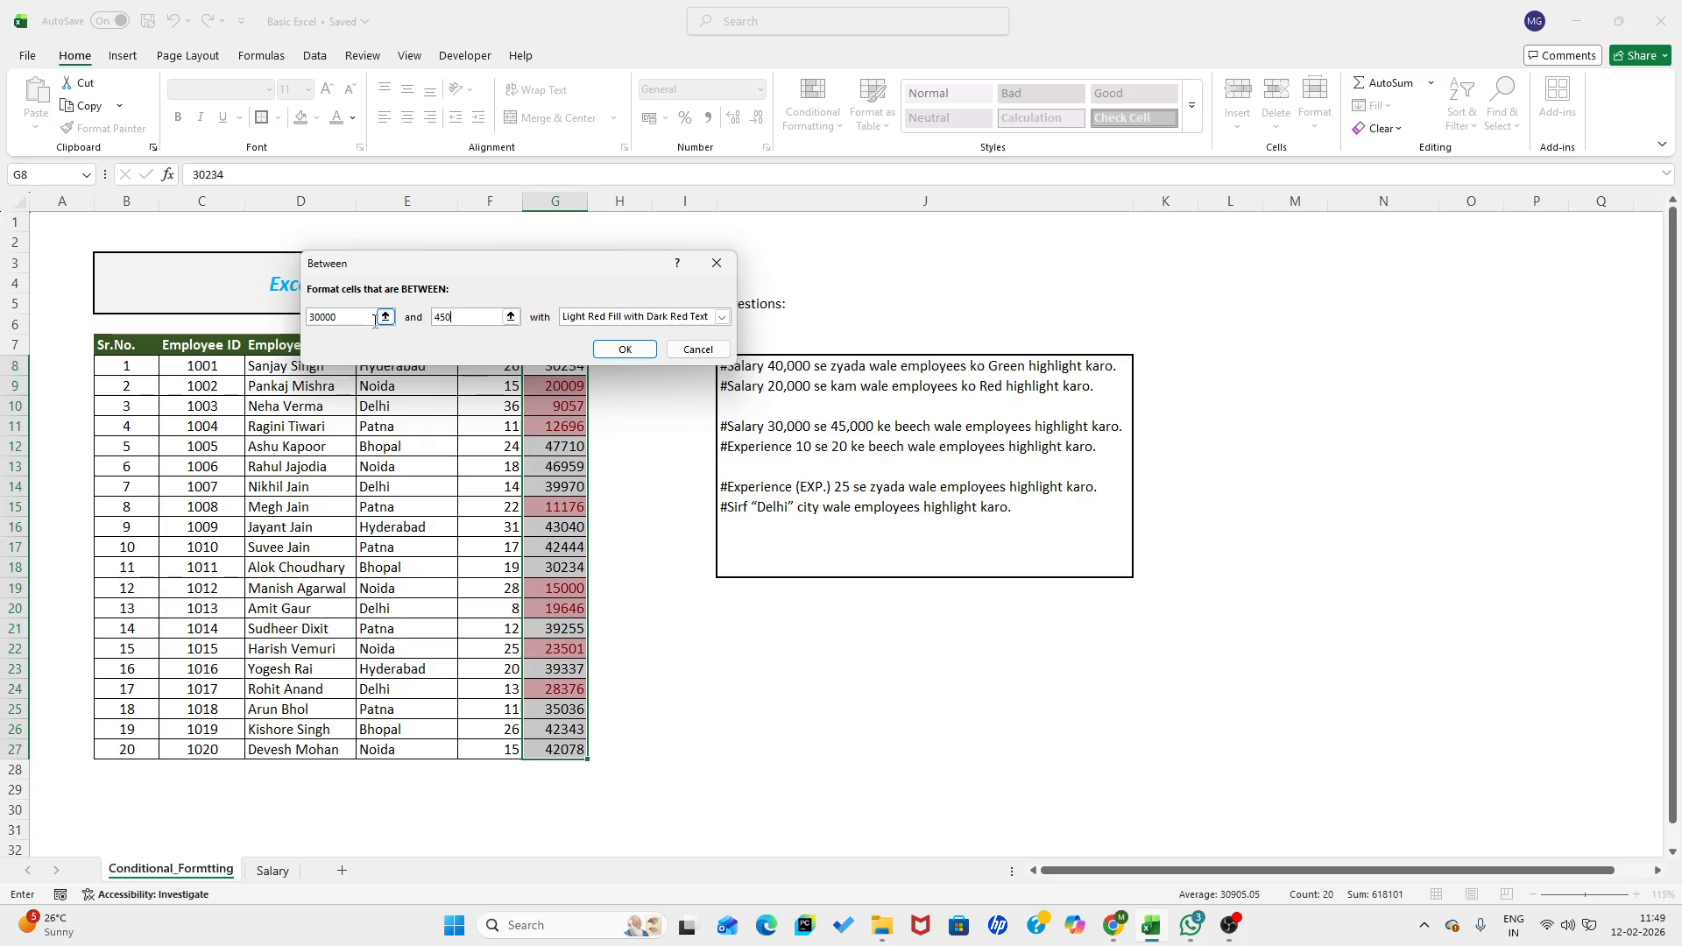
type("000")
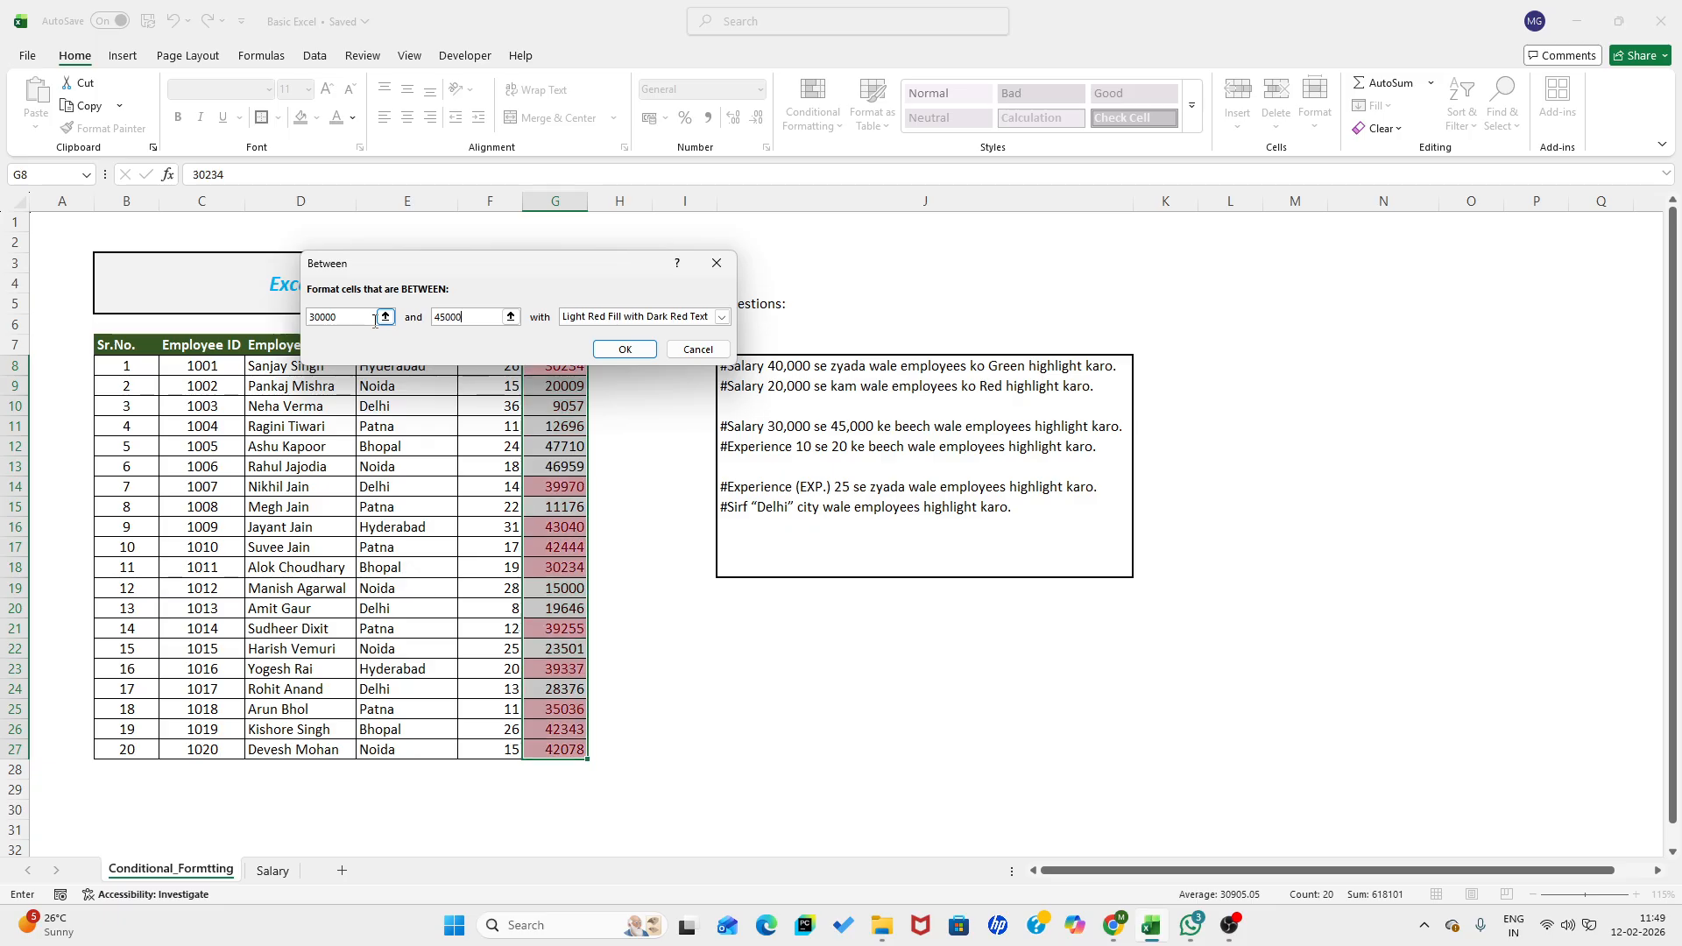
left_click(602, 356)
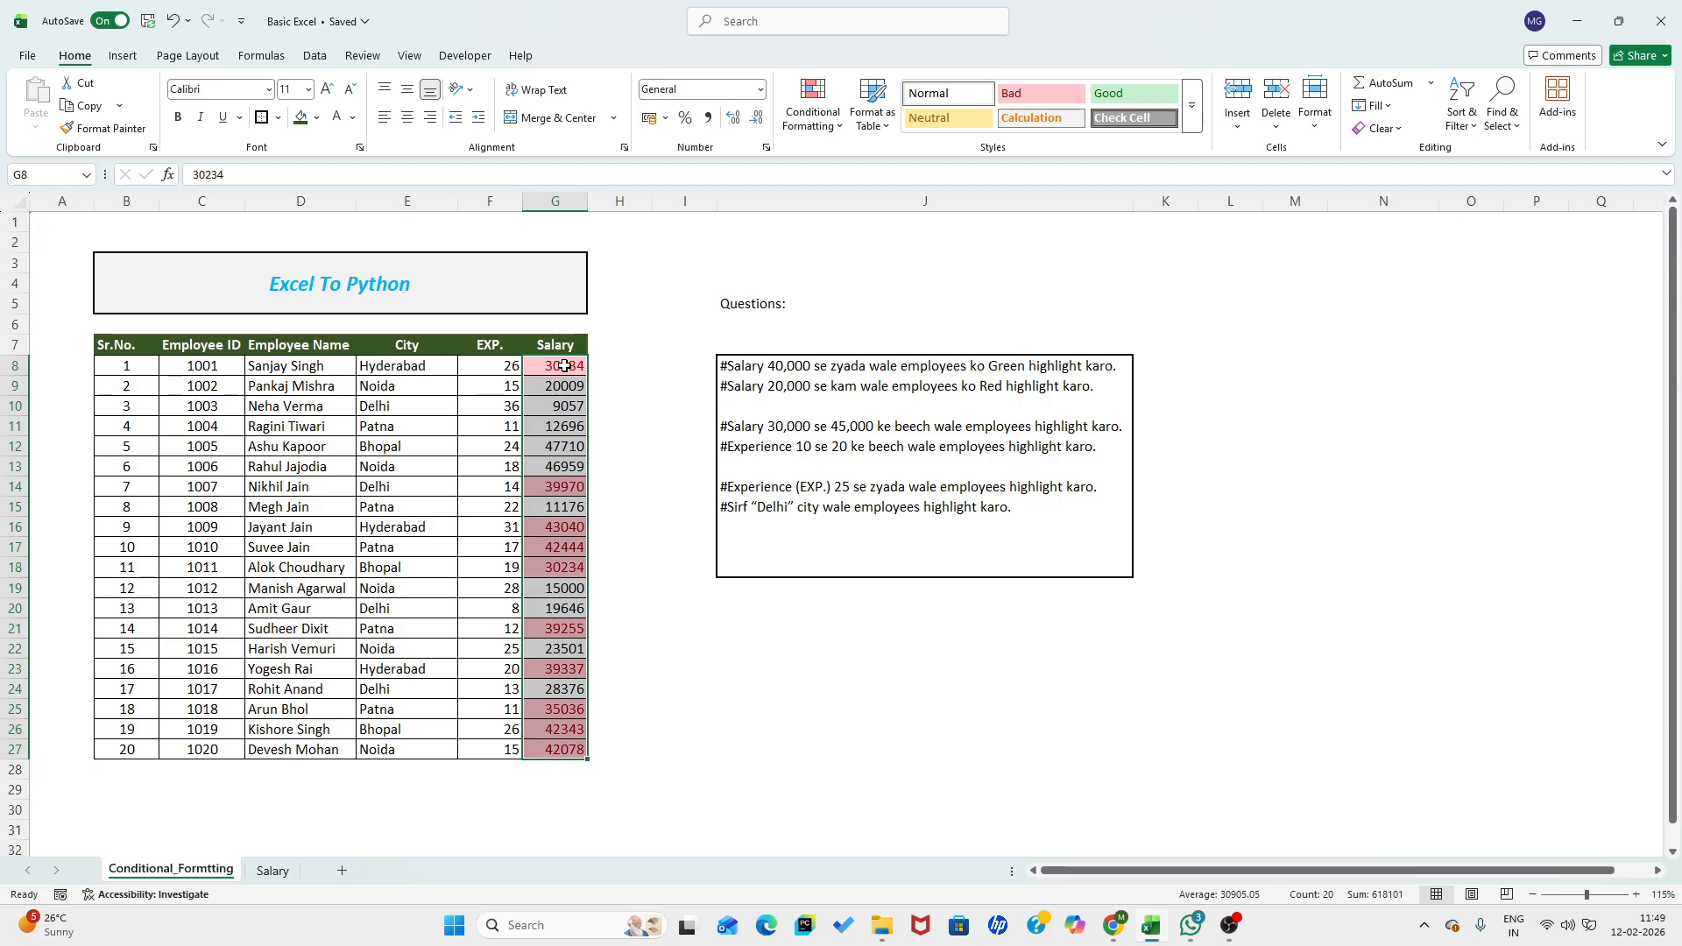
- Add filters to the header row B7:G7 and filter the Salary column by the light red cell color
left_click(126, 343)
left_click_drag(126, 344, 574, 345)
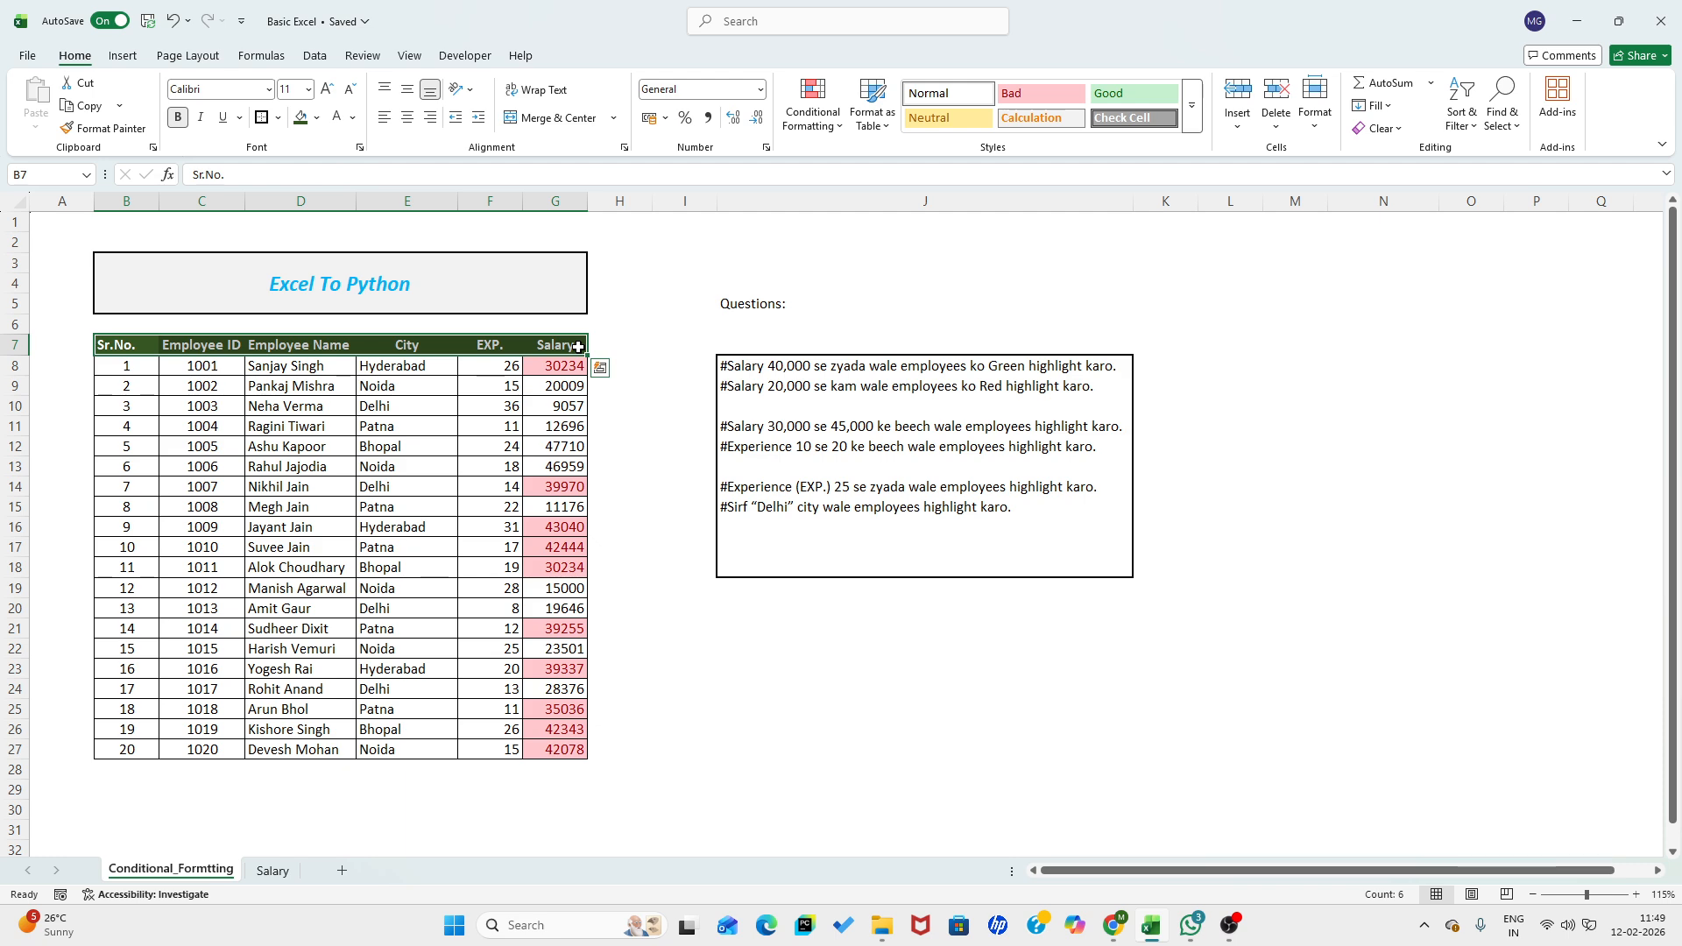
left_click(315, 56)
left_click(622, 122)
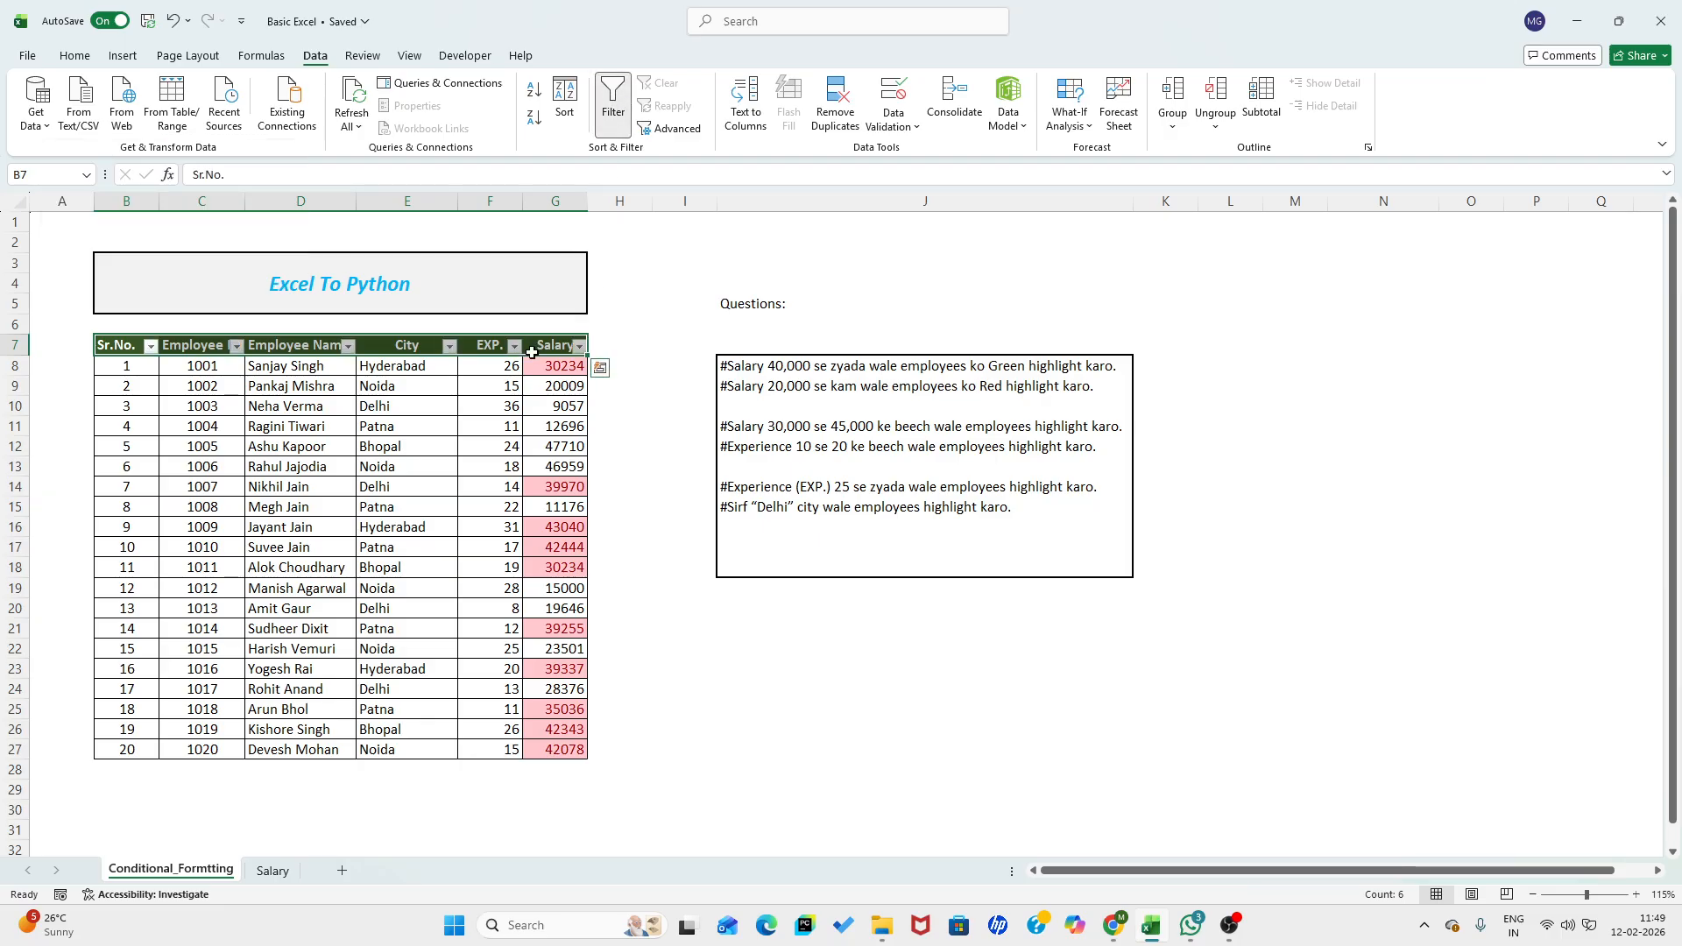
left_click(578, 347)
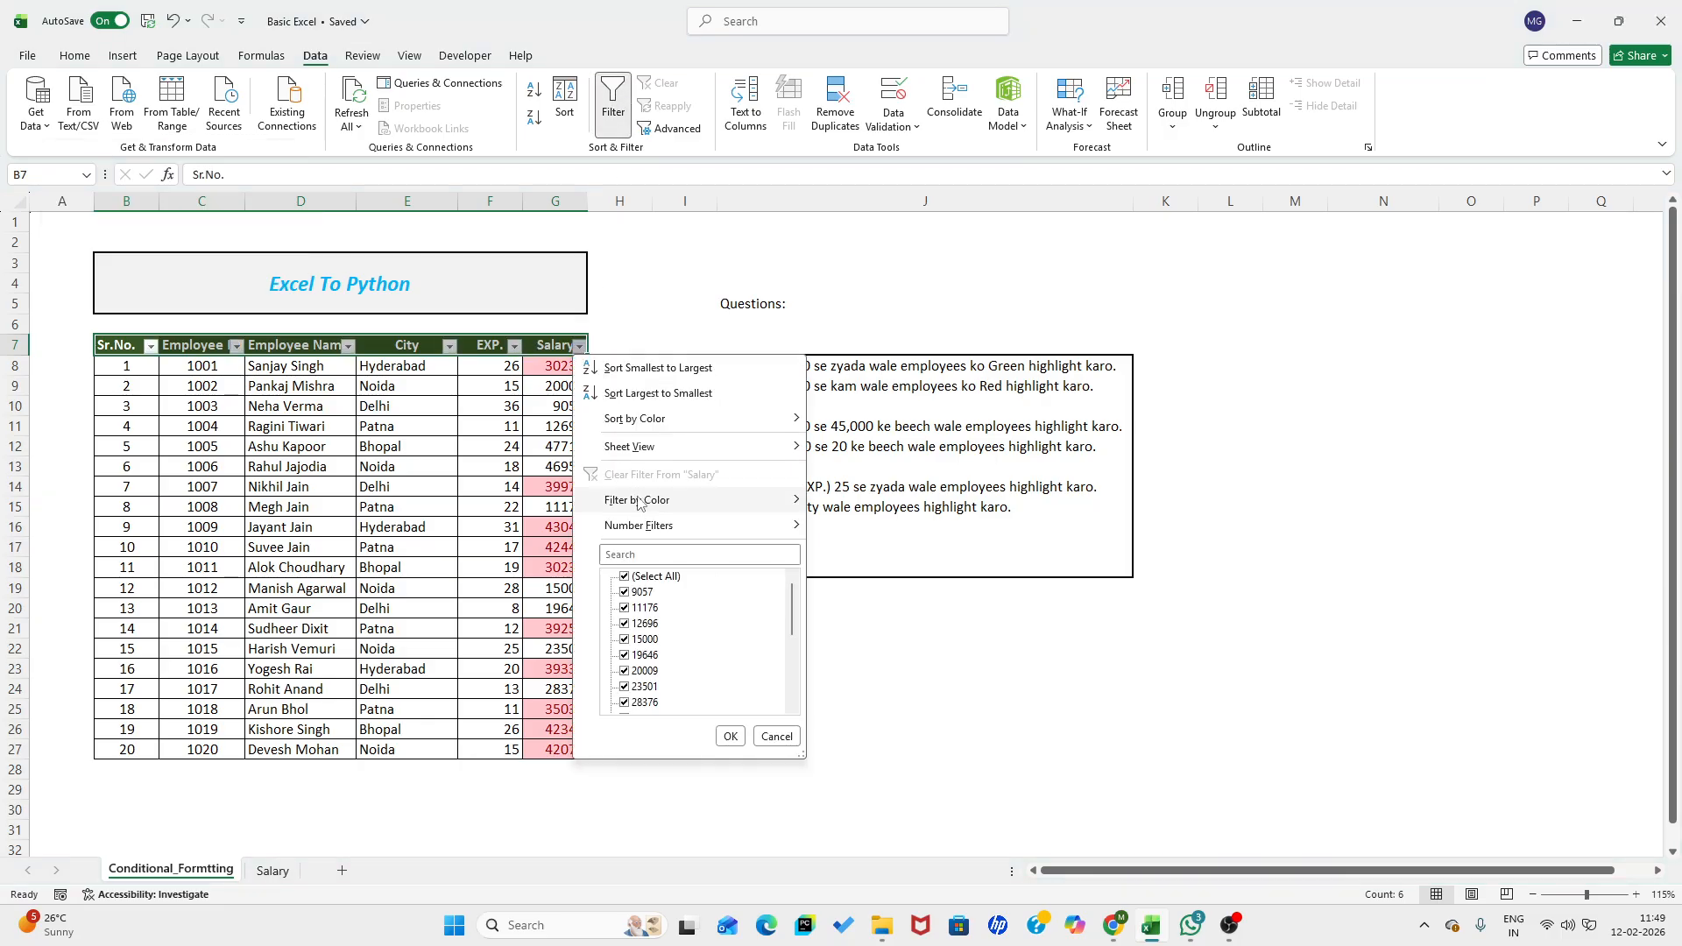
mouse_move(666, 499)
left_click(863, 520)
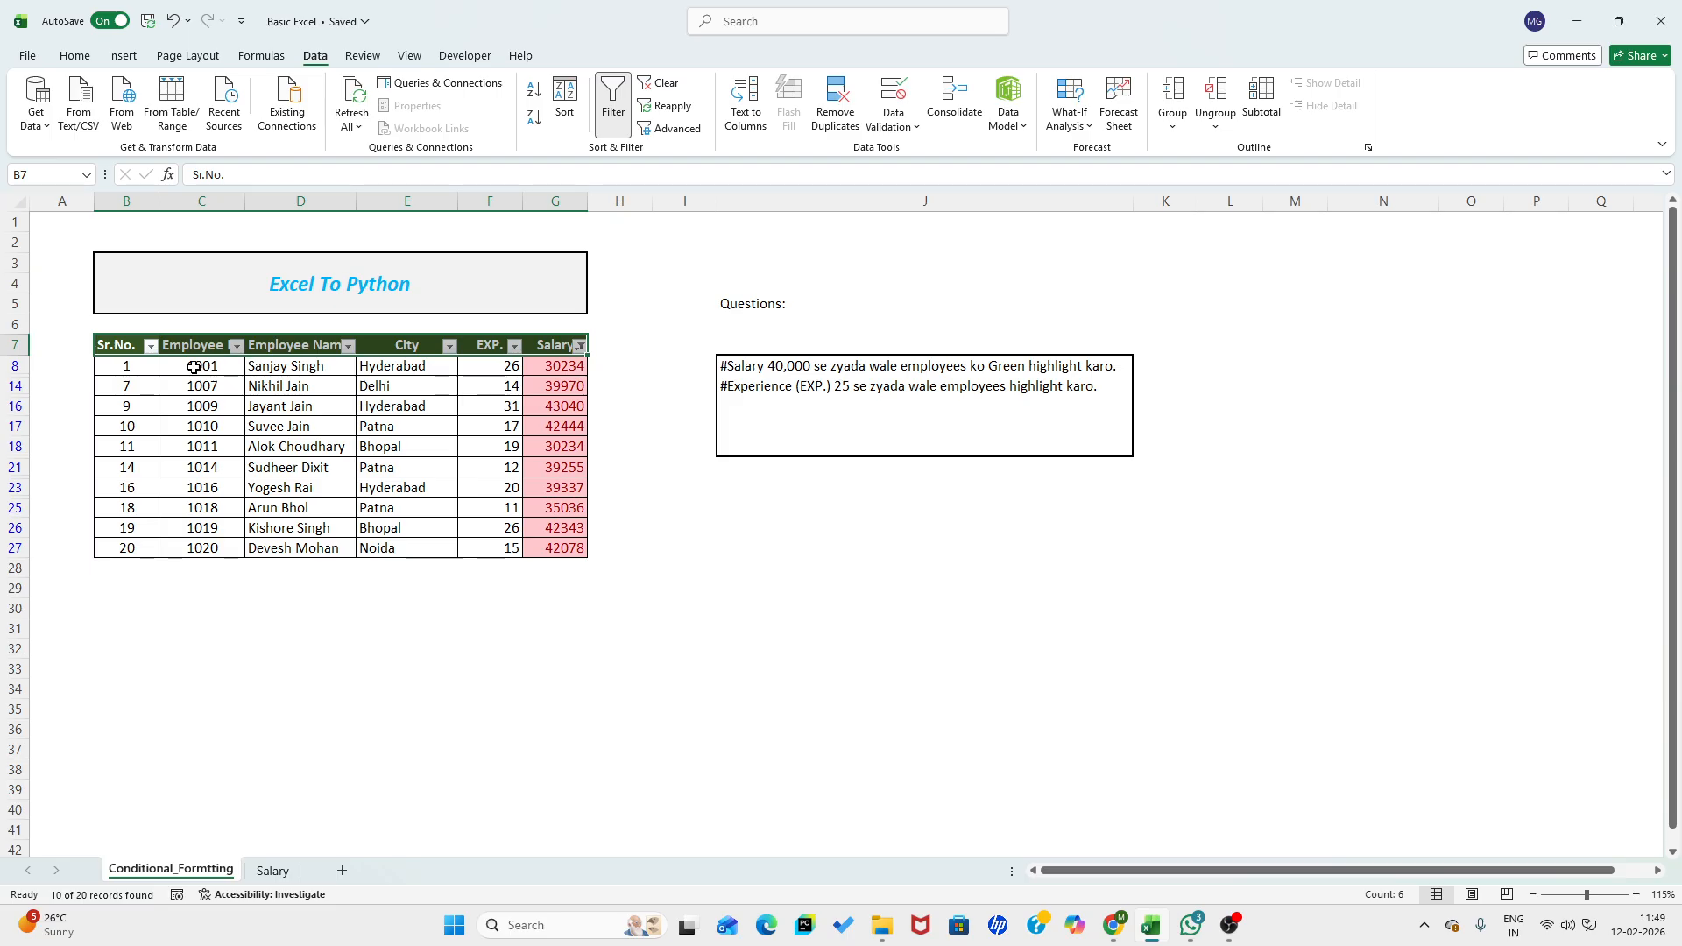
- Select the filtered employee IDs to review them, and remove the filter from the table
left_click_drag(194, 367, 197, 548)
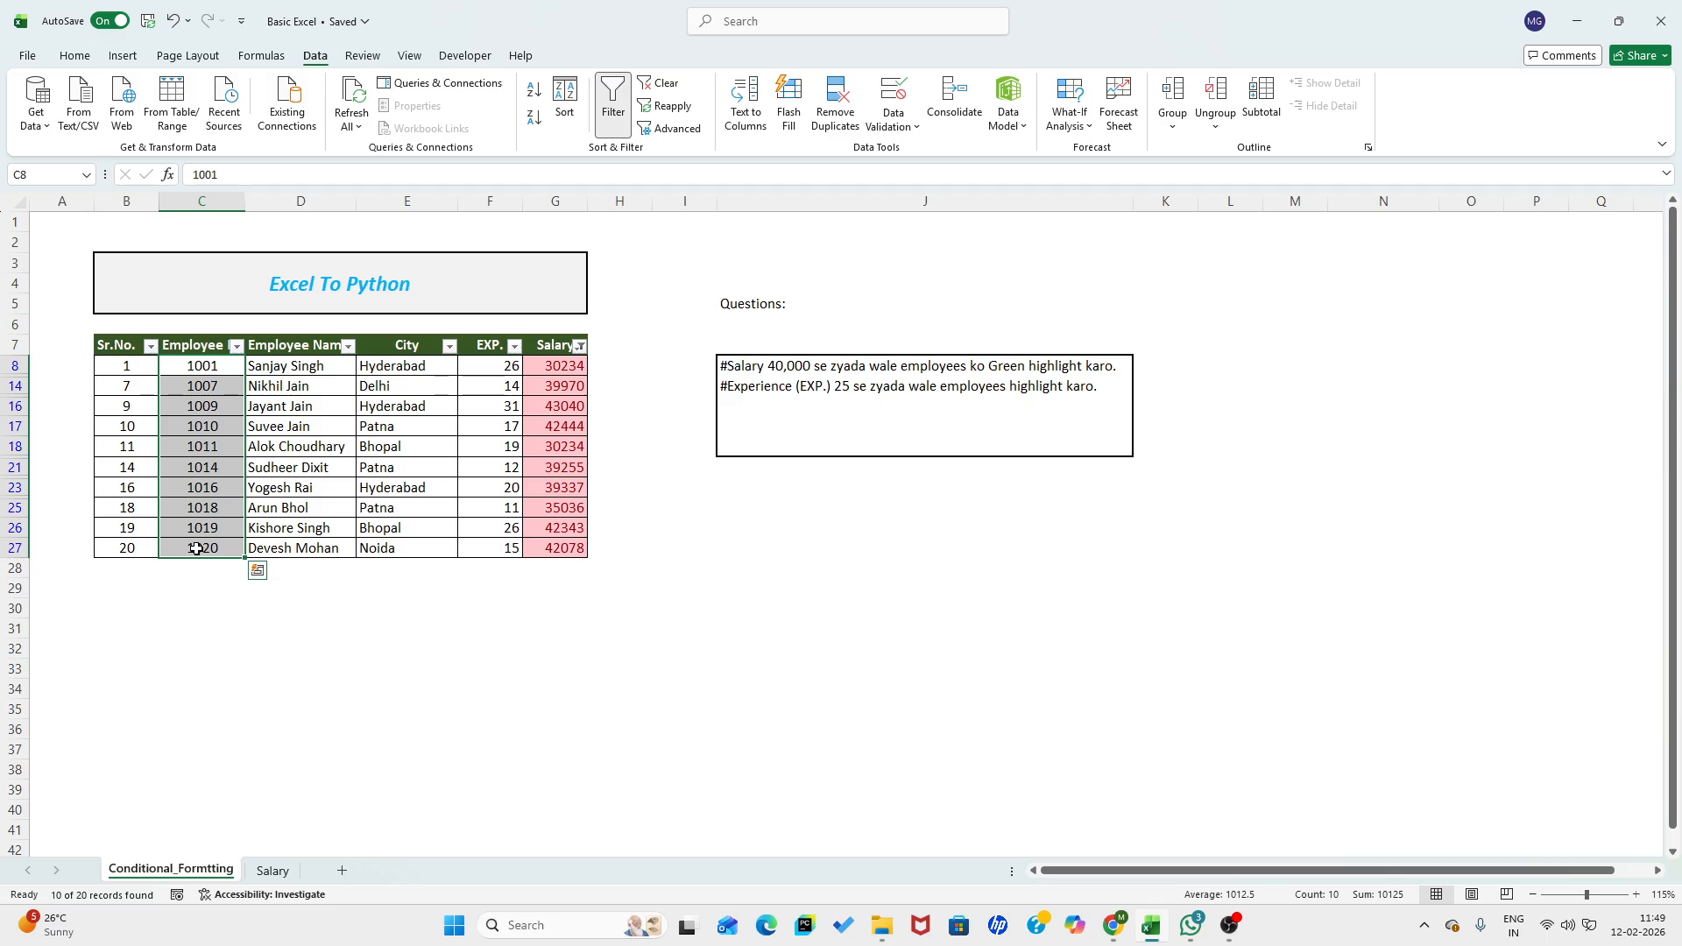
left_click(201, 348)
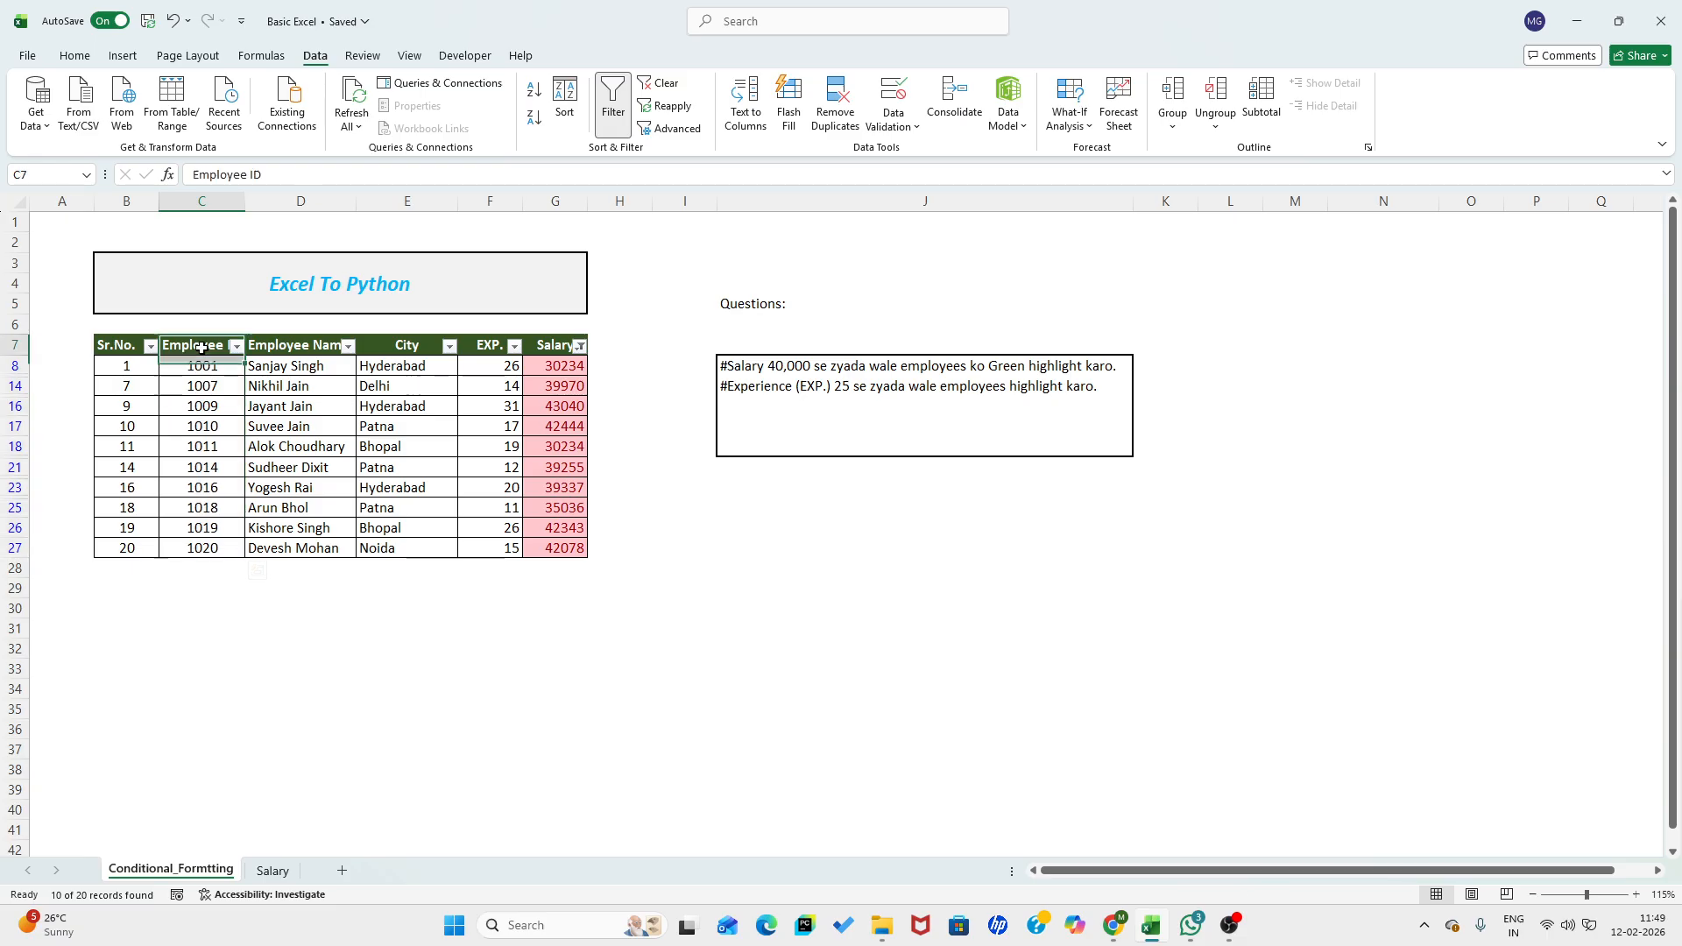
key("ctrl+shift+l")
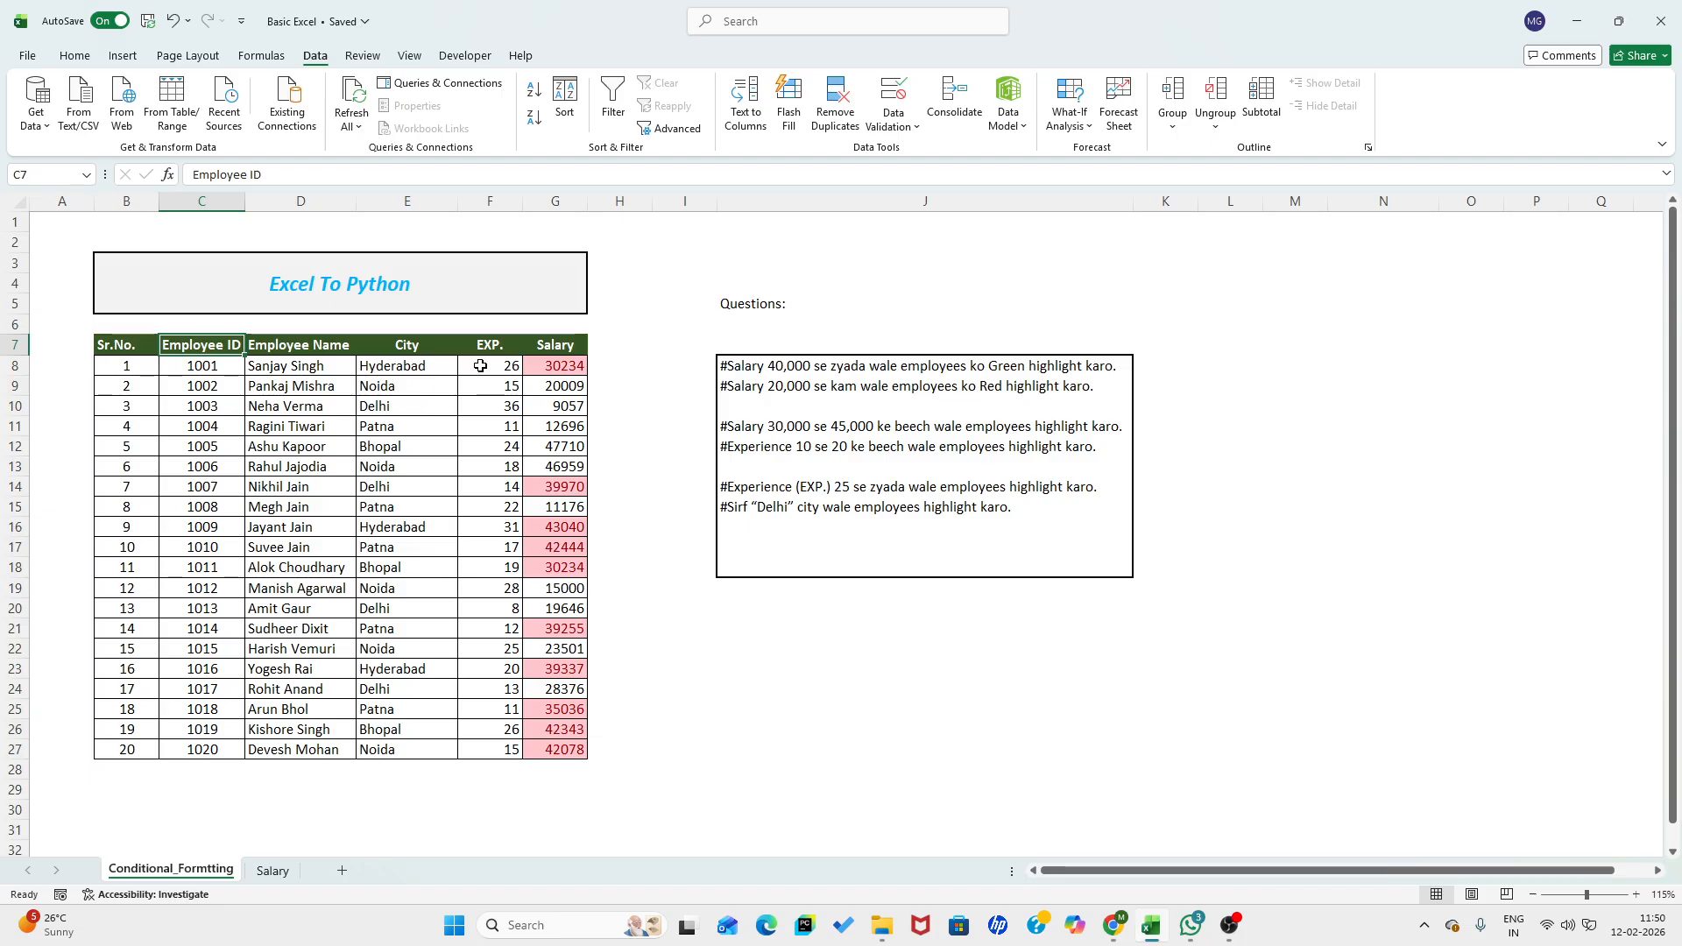
- Highlight experience values in F8:F27 between 10 and 20 using Yellow Fill with Dark Yellow Text
left_click_drag(480, 366, 493, 742)
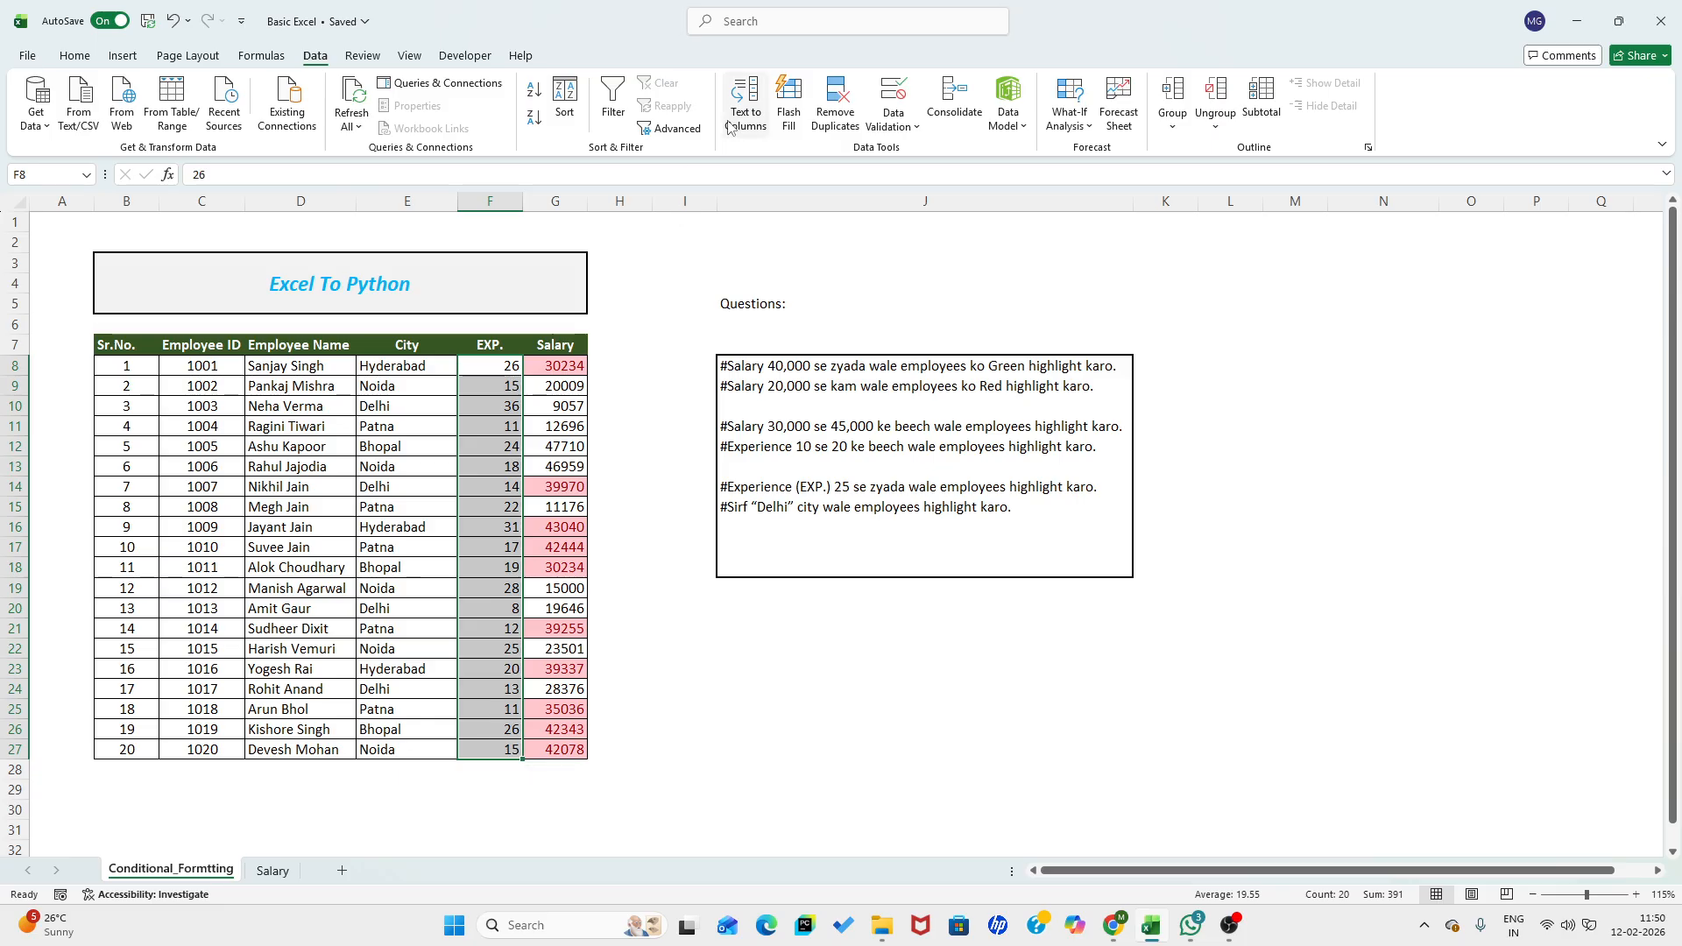
left_click(74, 55)
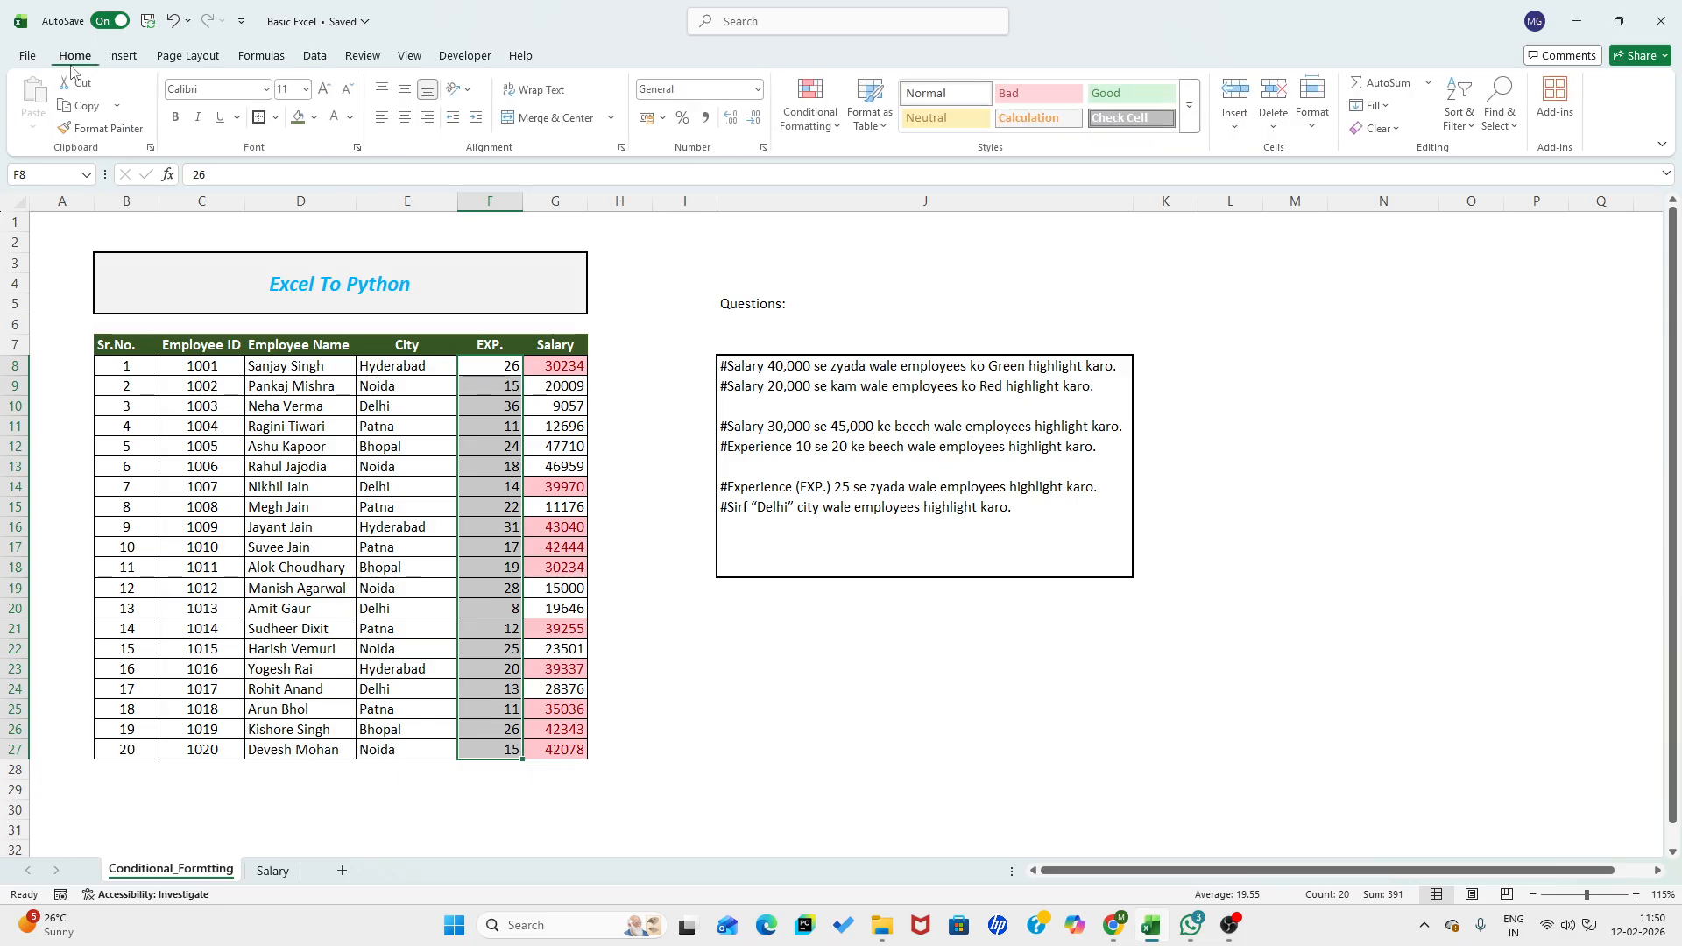
left_click(809, 127)
mouse_move(876, 161)
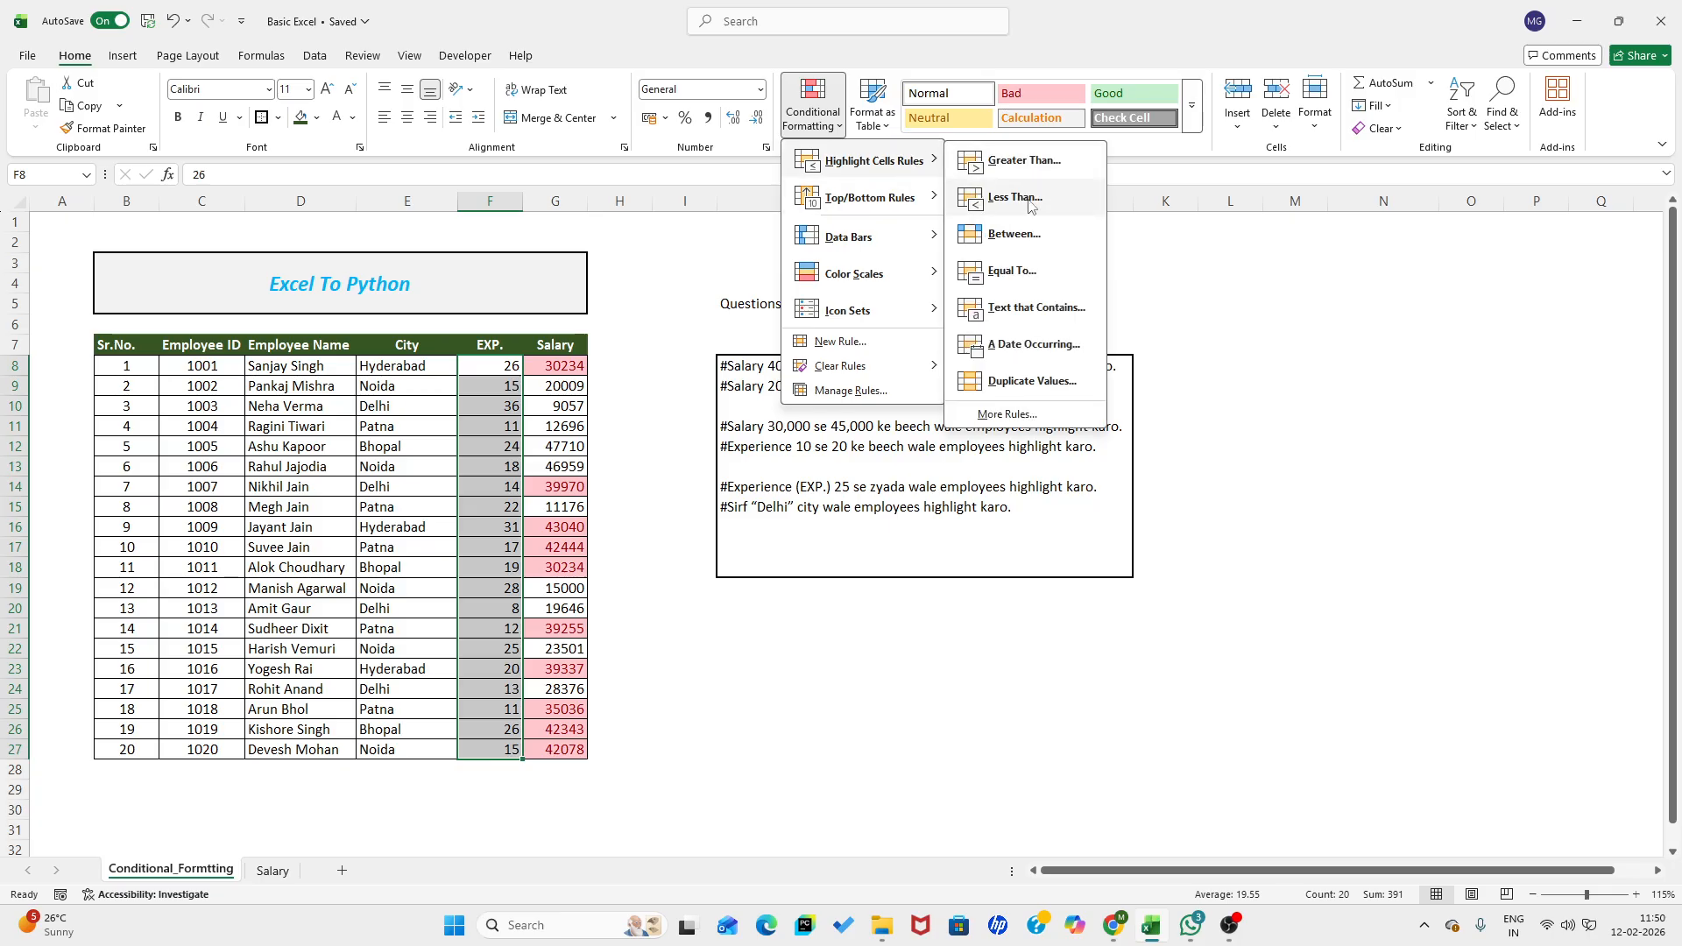
left_click(1026, 237)
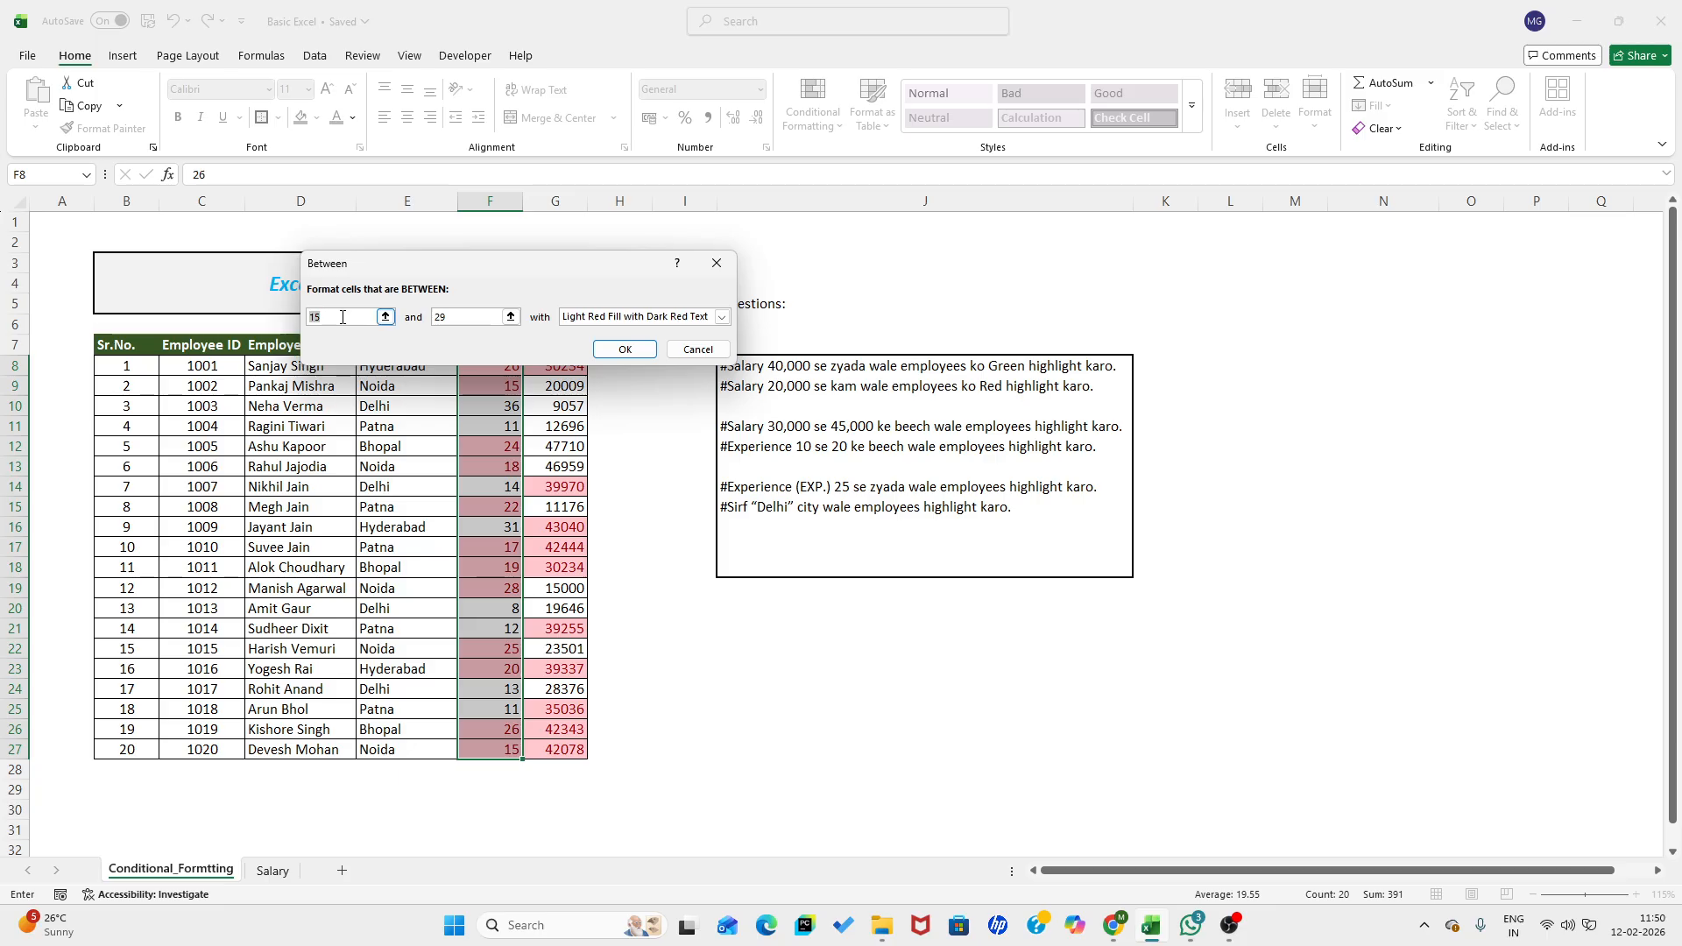
type("10")
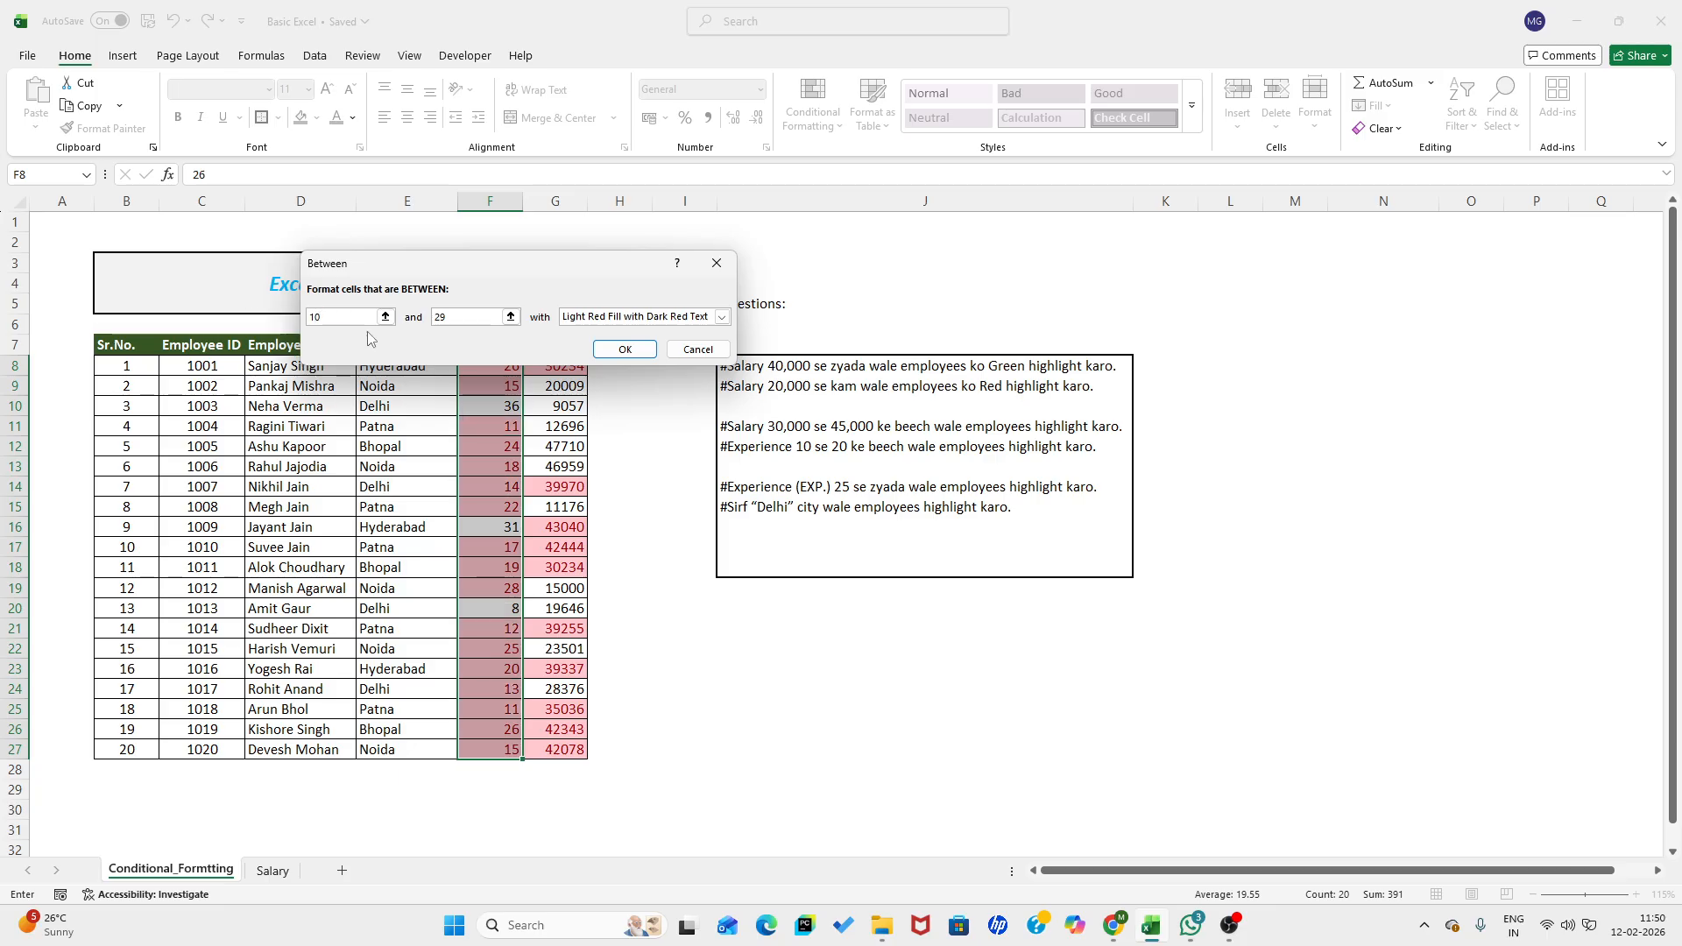
key("Tab")
type("20")
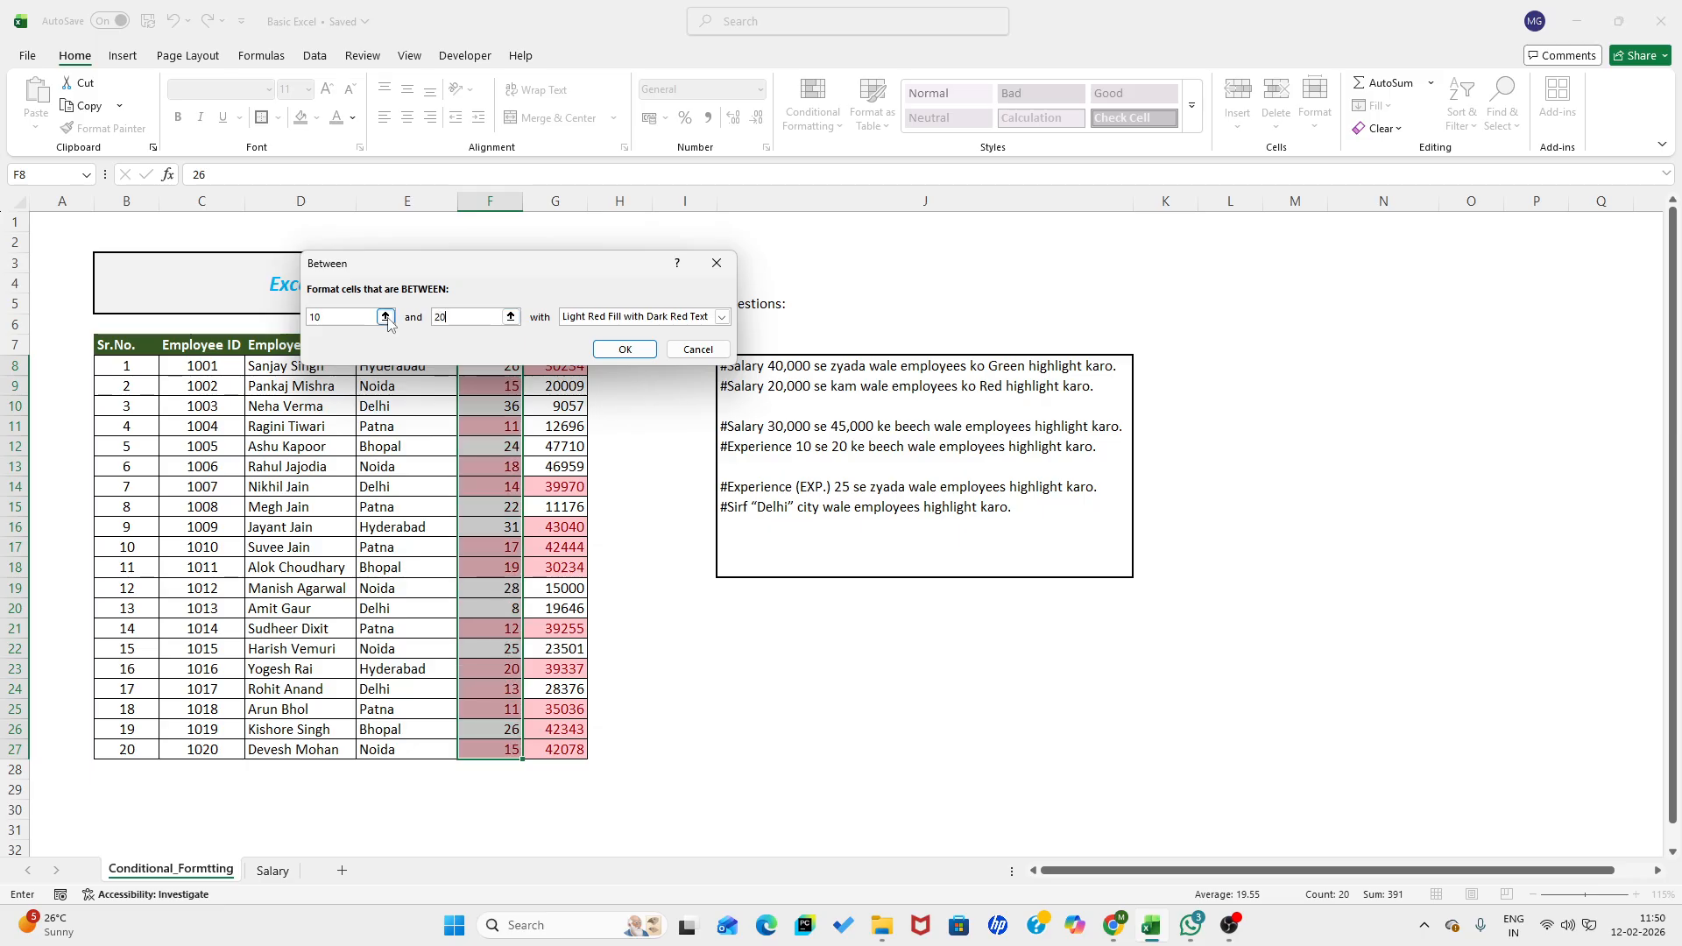
left_click(721, 318)
left_click(721, 318)
left_click(638, 343)
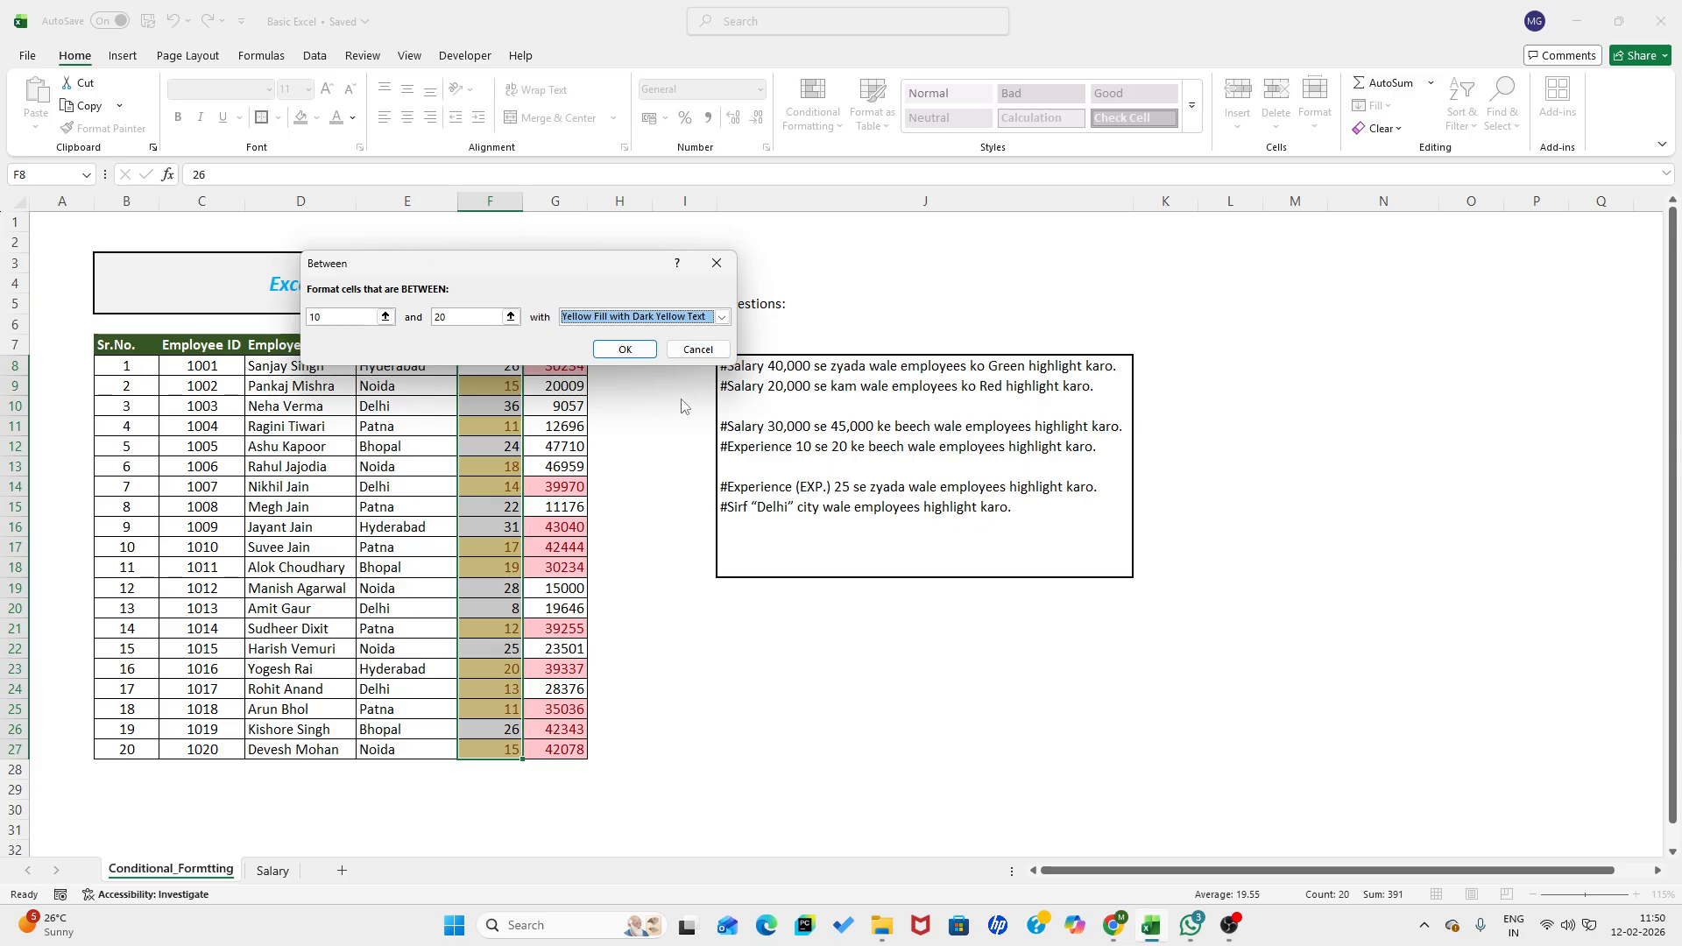
left_click(625, 350)
left_click(618, 726)
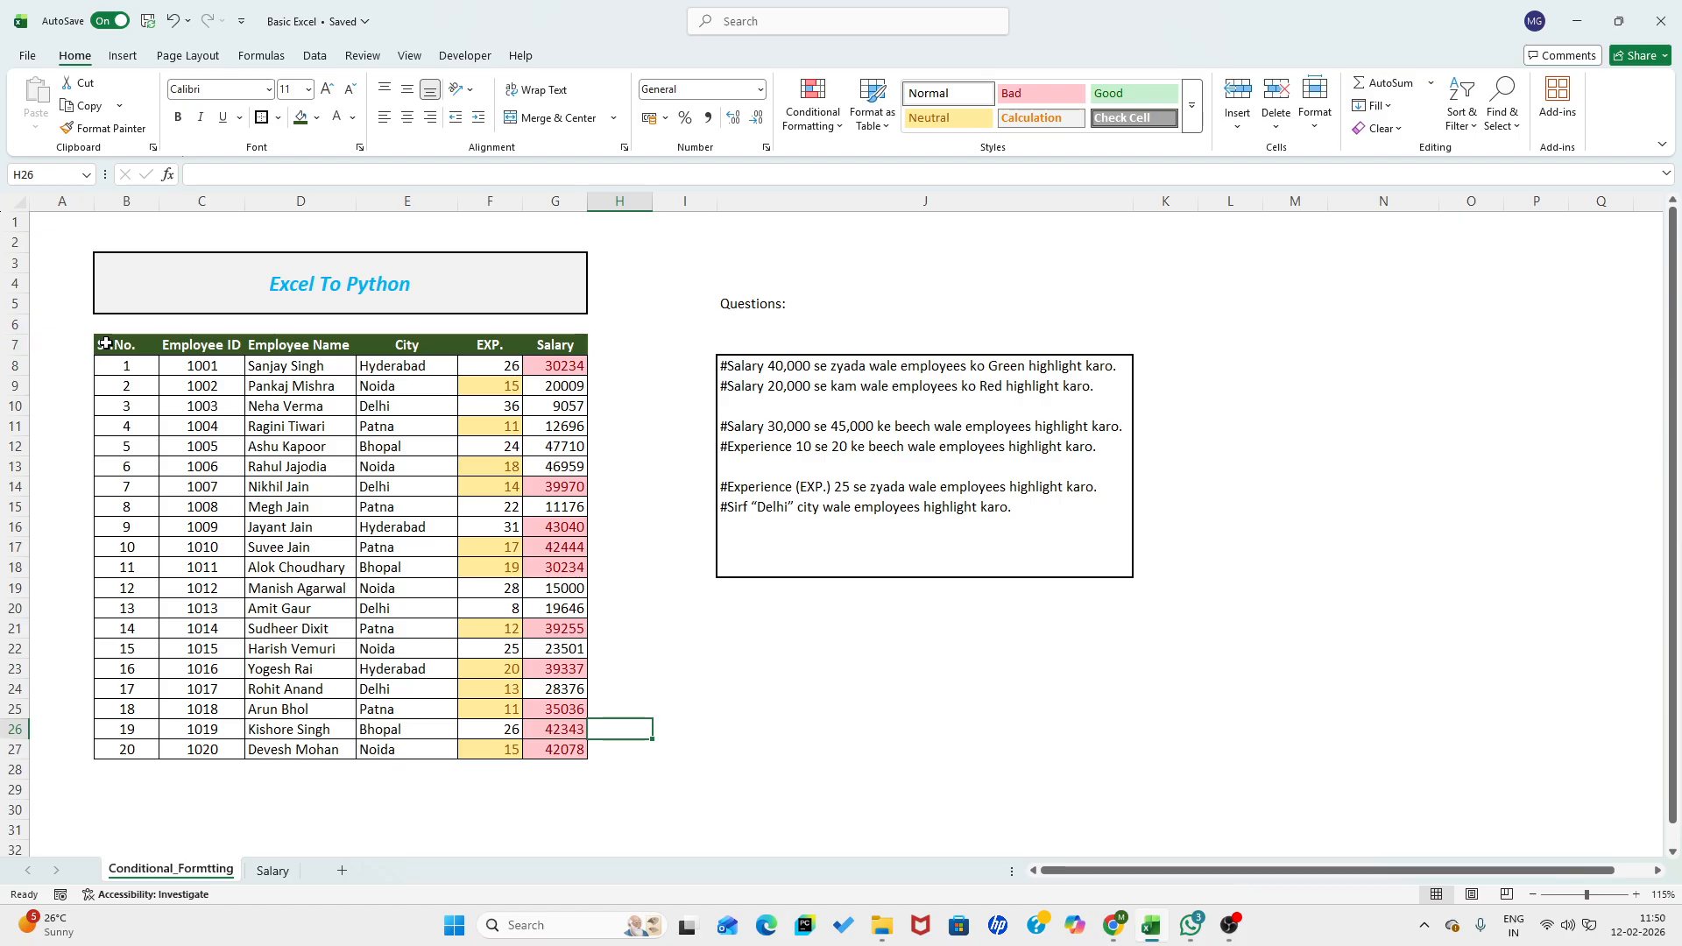
- Add filters to the header row B7:G7 and filter the EXP. column by the yellow cell color
left_click_drag(104, 340, 552, 348)
left_click(315, 56)
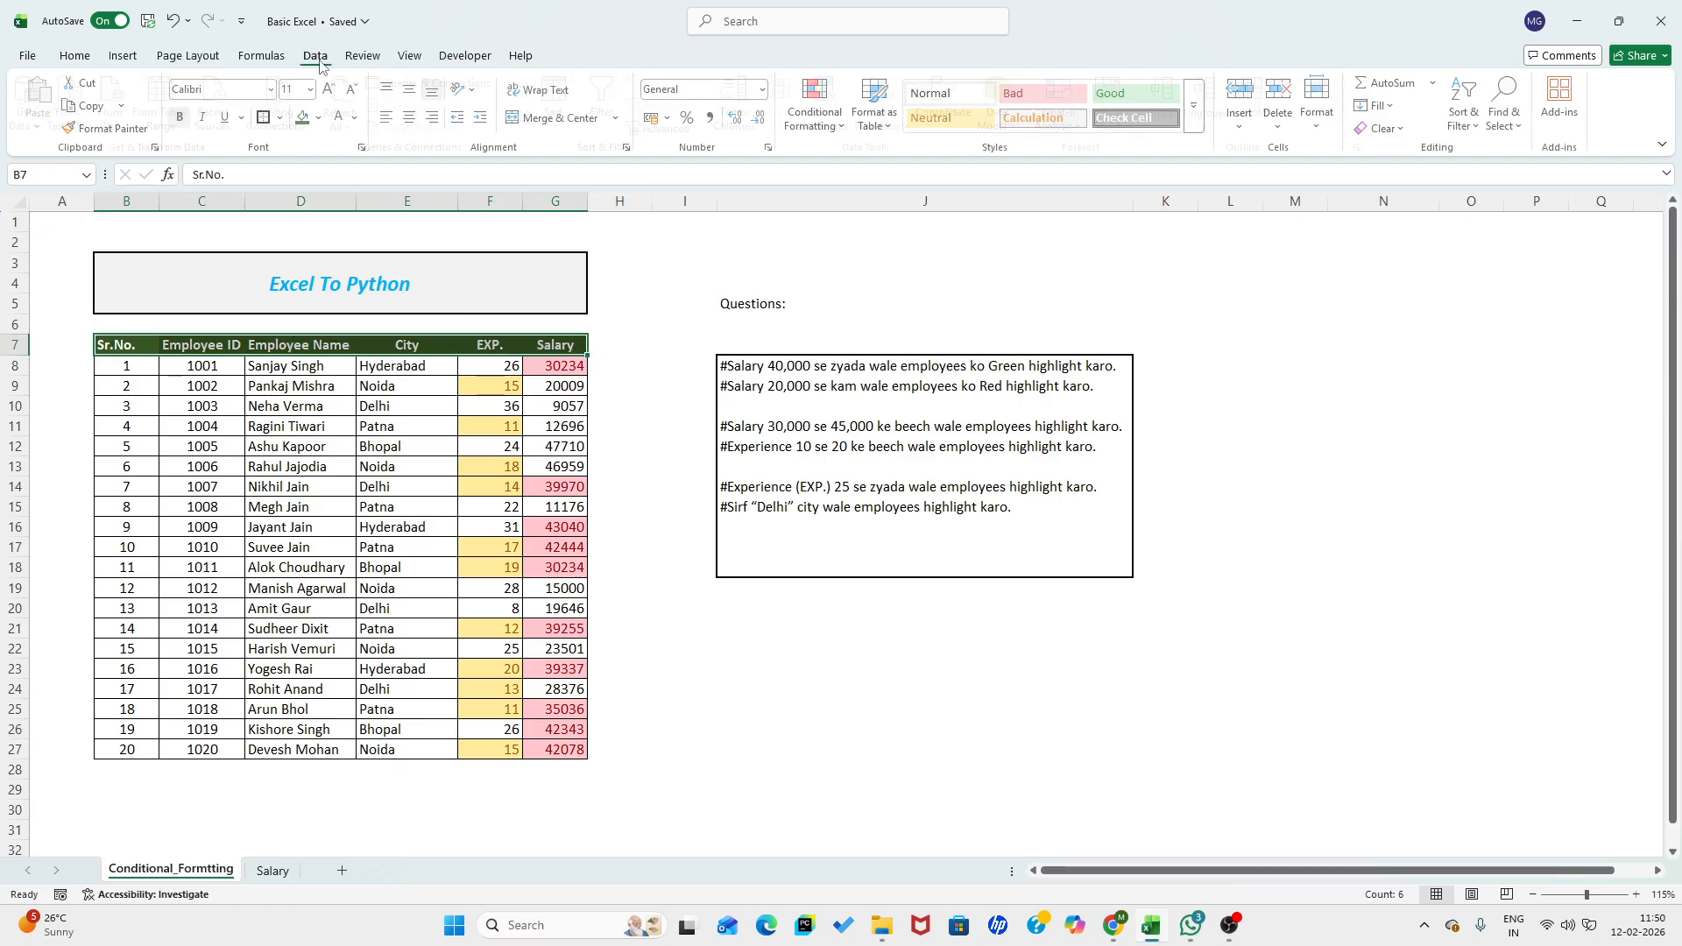
left_click(615, 103)
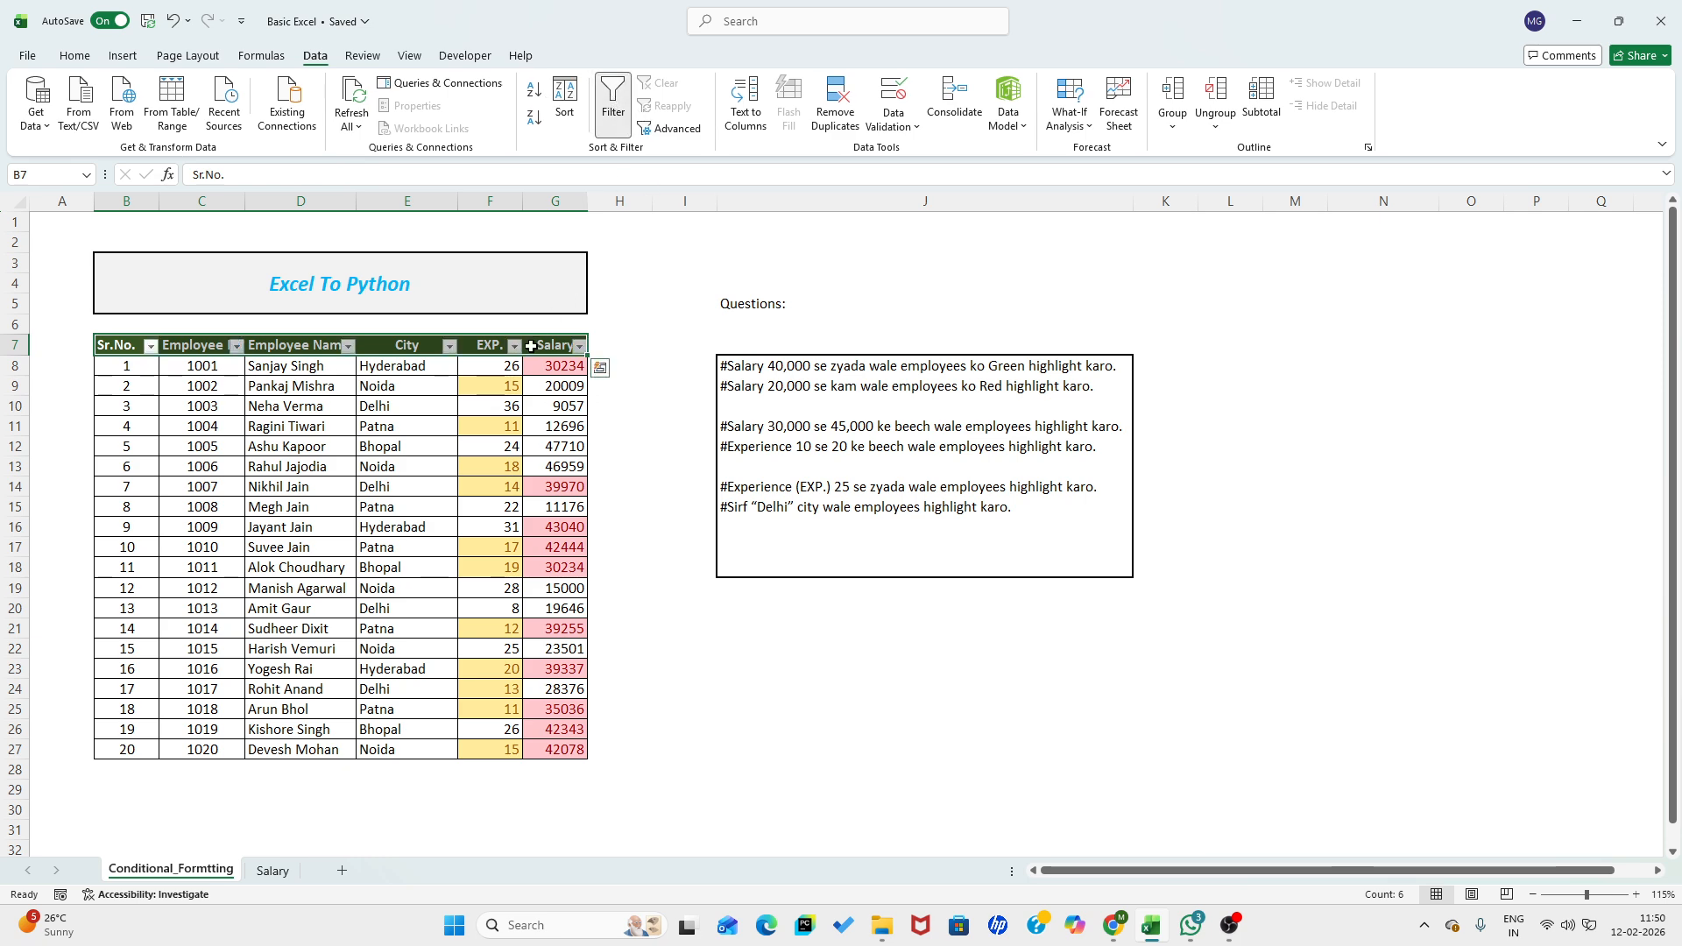
left_click(520, 350)
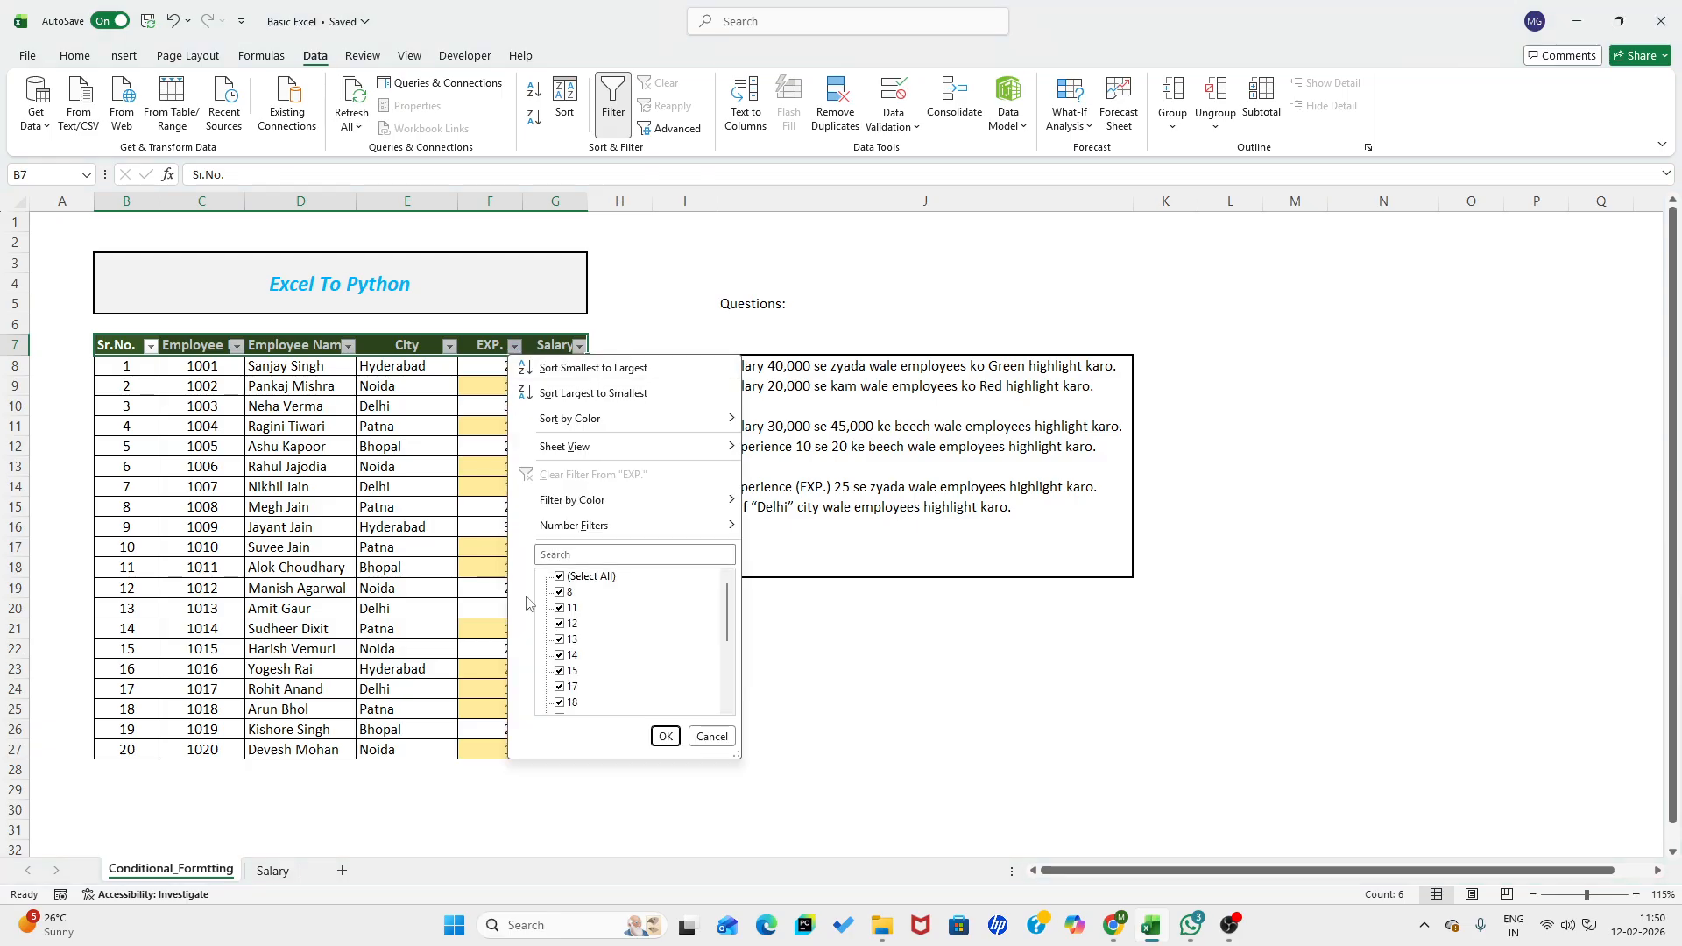
mouse_move(699, 513)
left_click(791, 522)
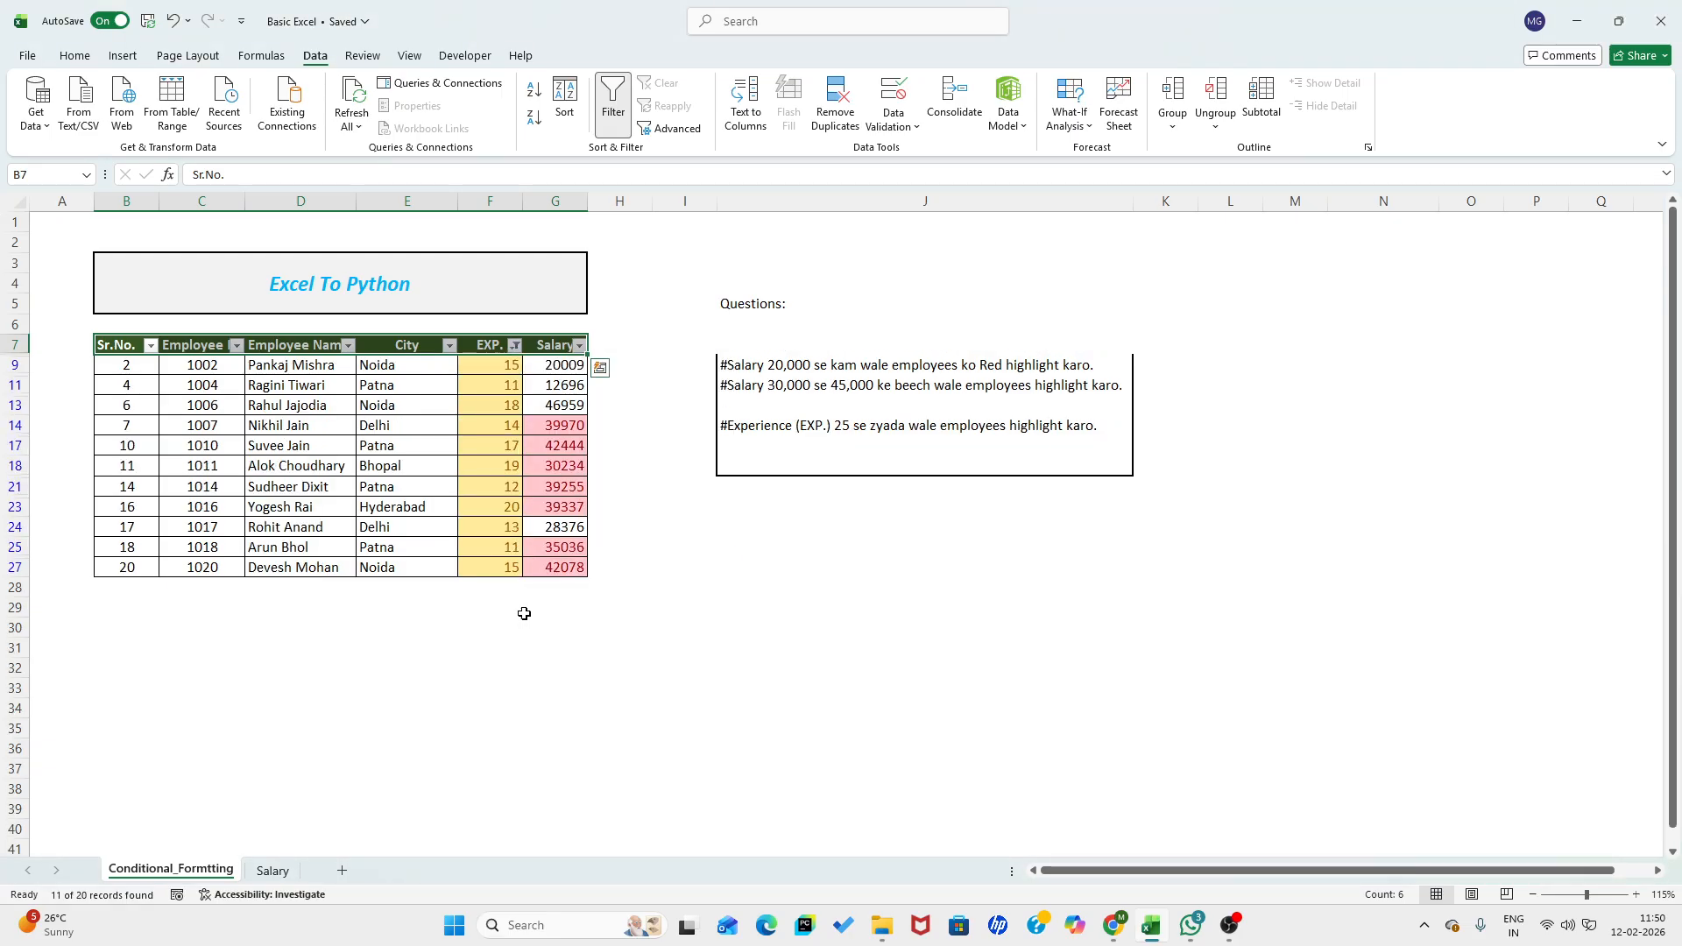
- Select the filtered experience values to review them, and remove the filter from the table
left_click_drag(481, 369, 480, 580)
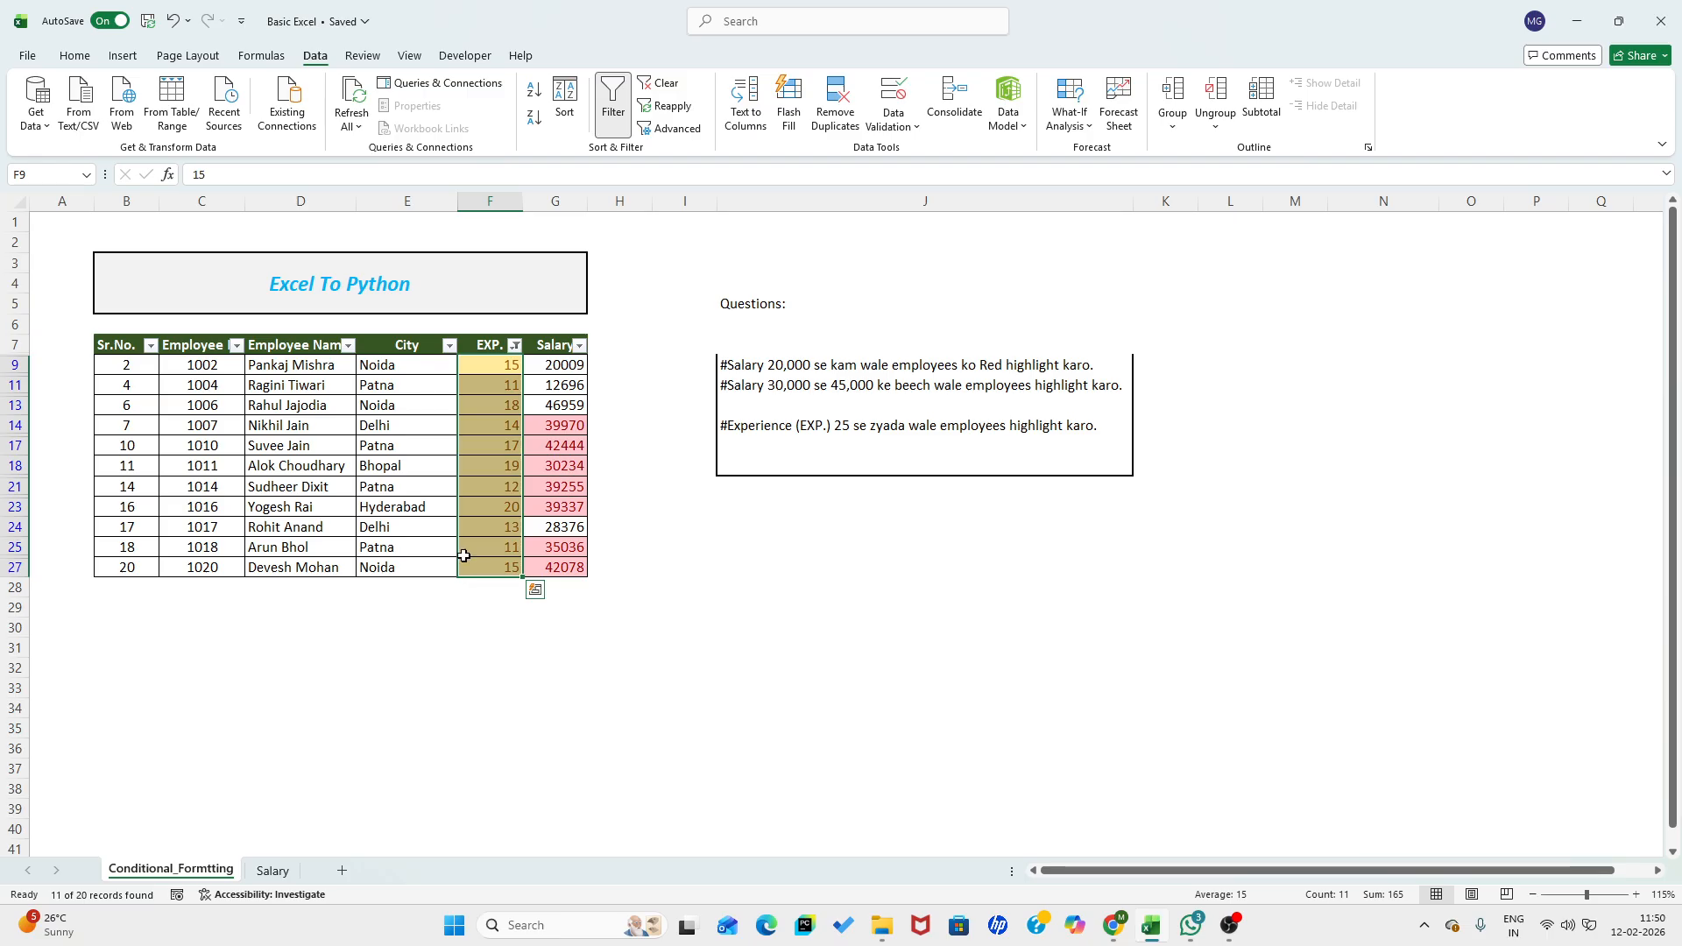
left_click(489, 344)
left_click(611, 106)
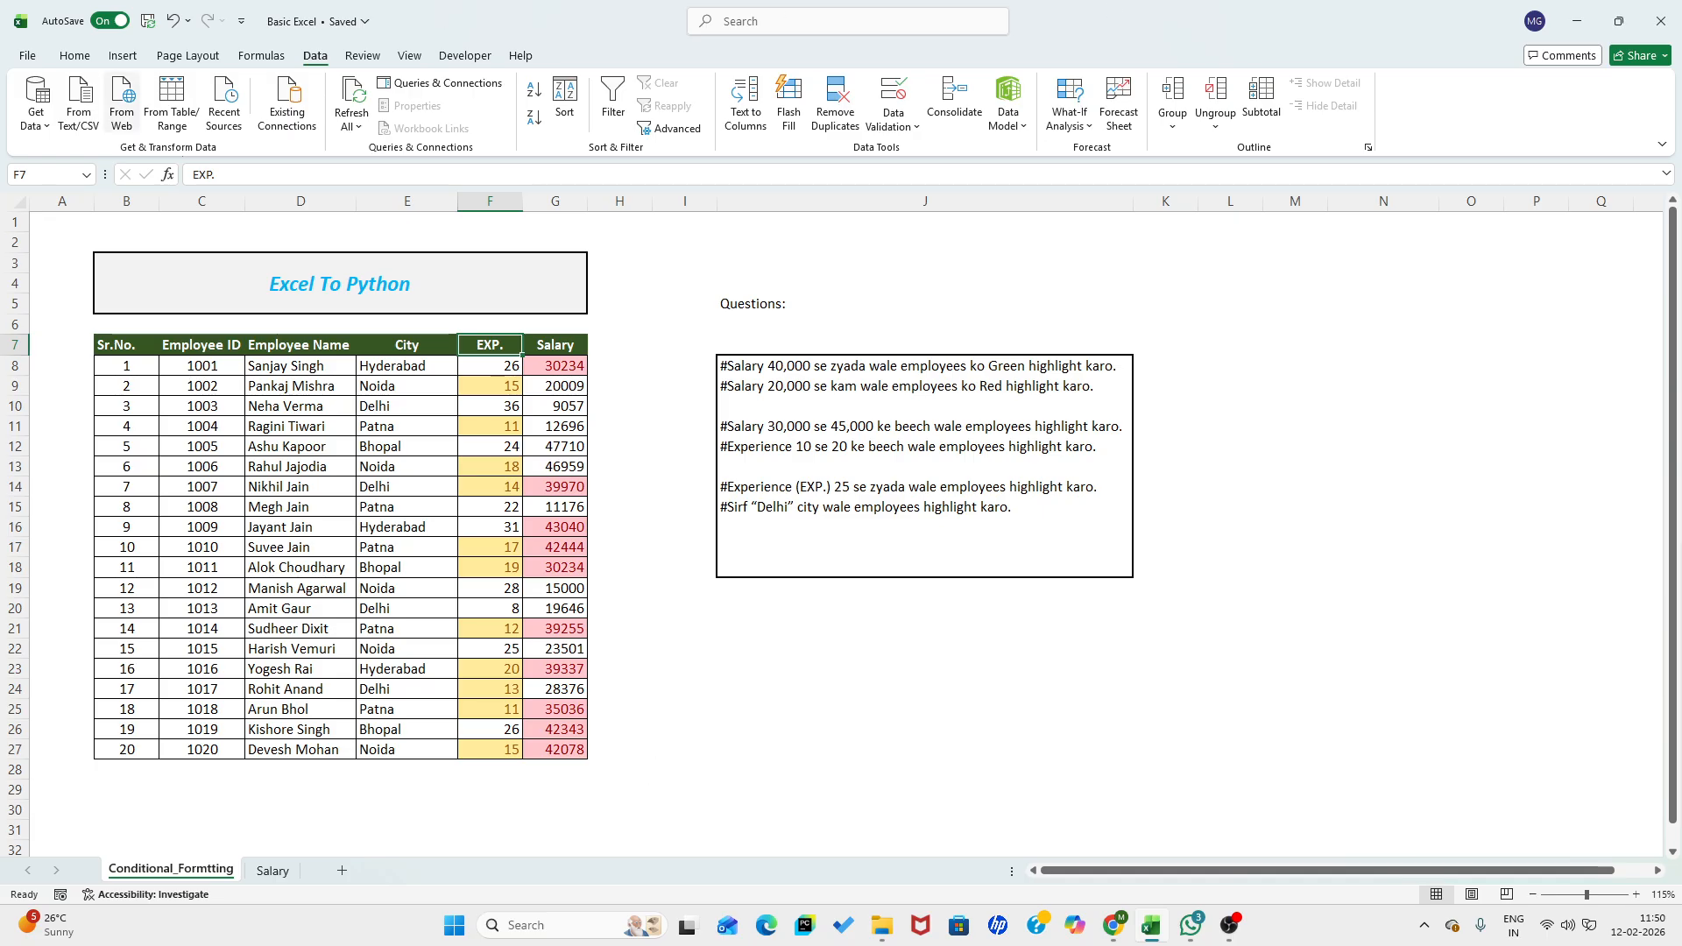
- Clear the conditional formatting rules from the EXP. and Salary cells F8:G27
left_click(483, 366)
left_click_drag(483, 366, 556, 747)
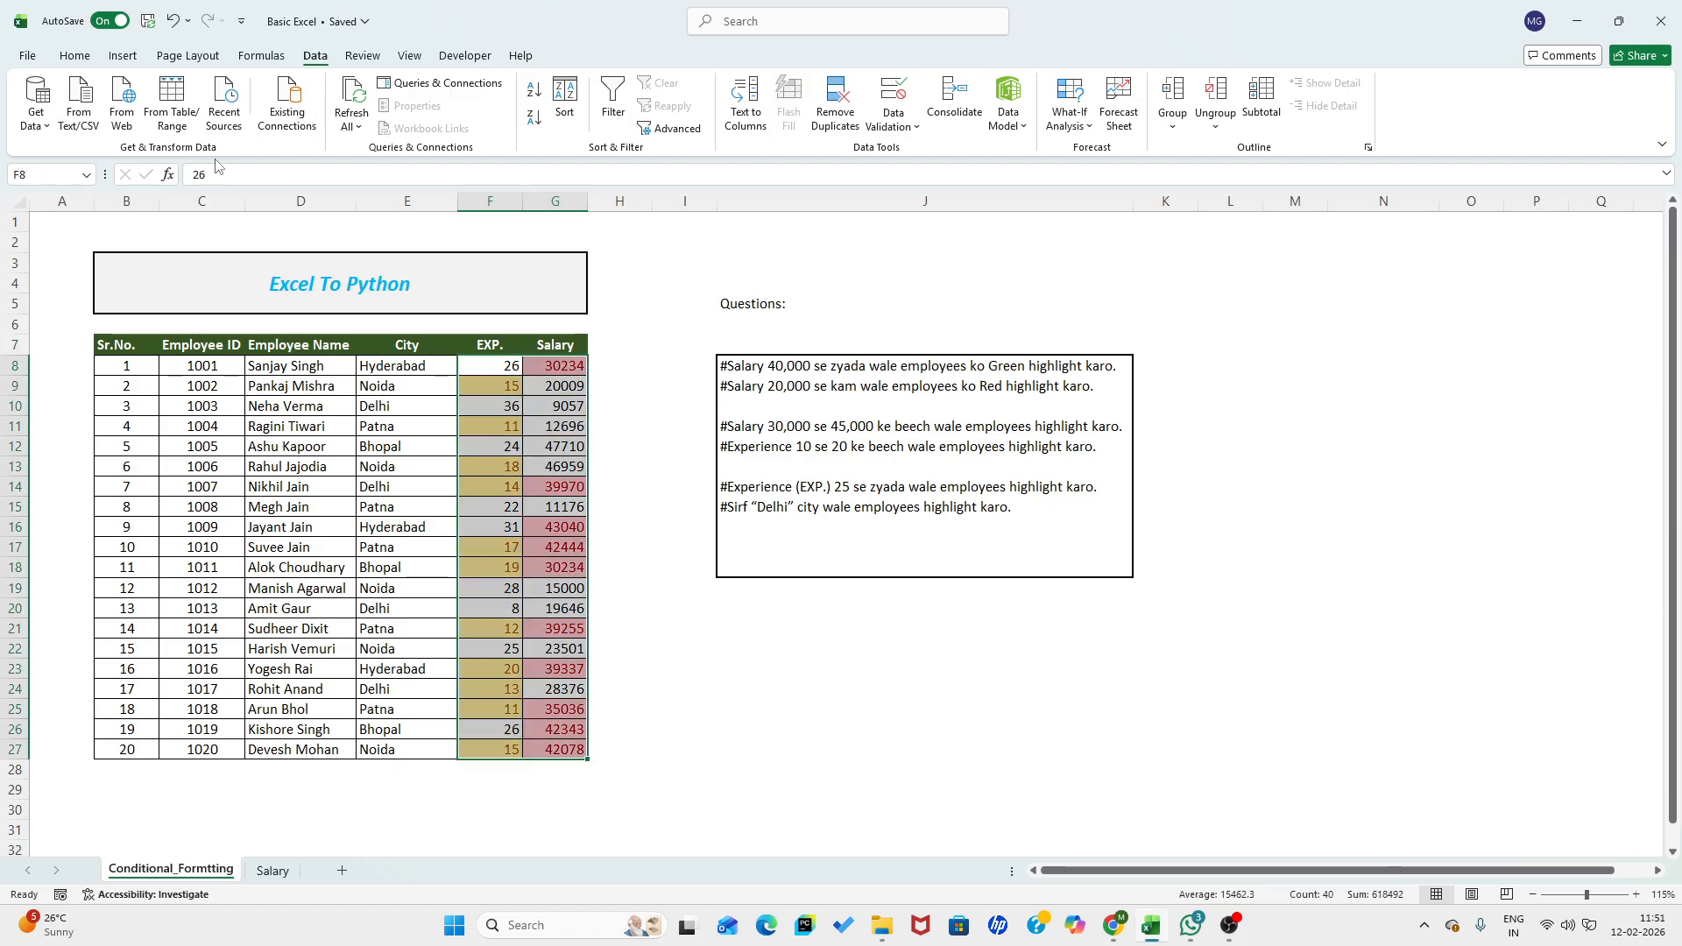
left_click(74, 56)
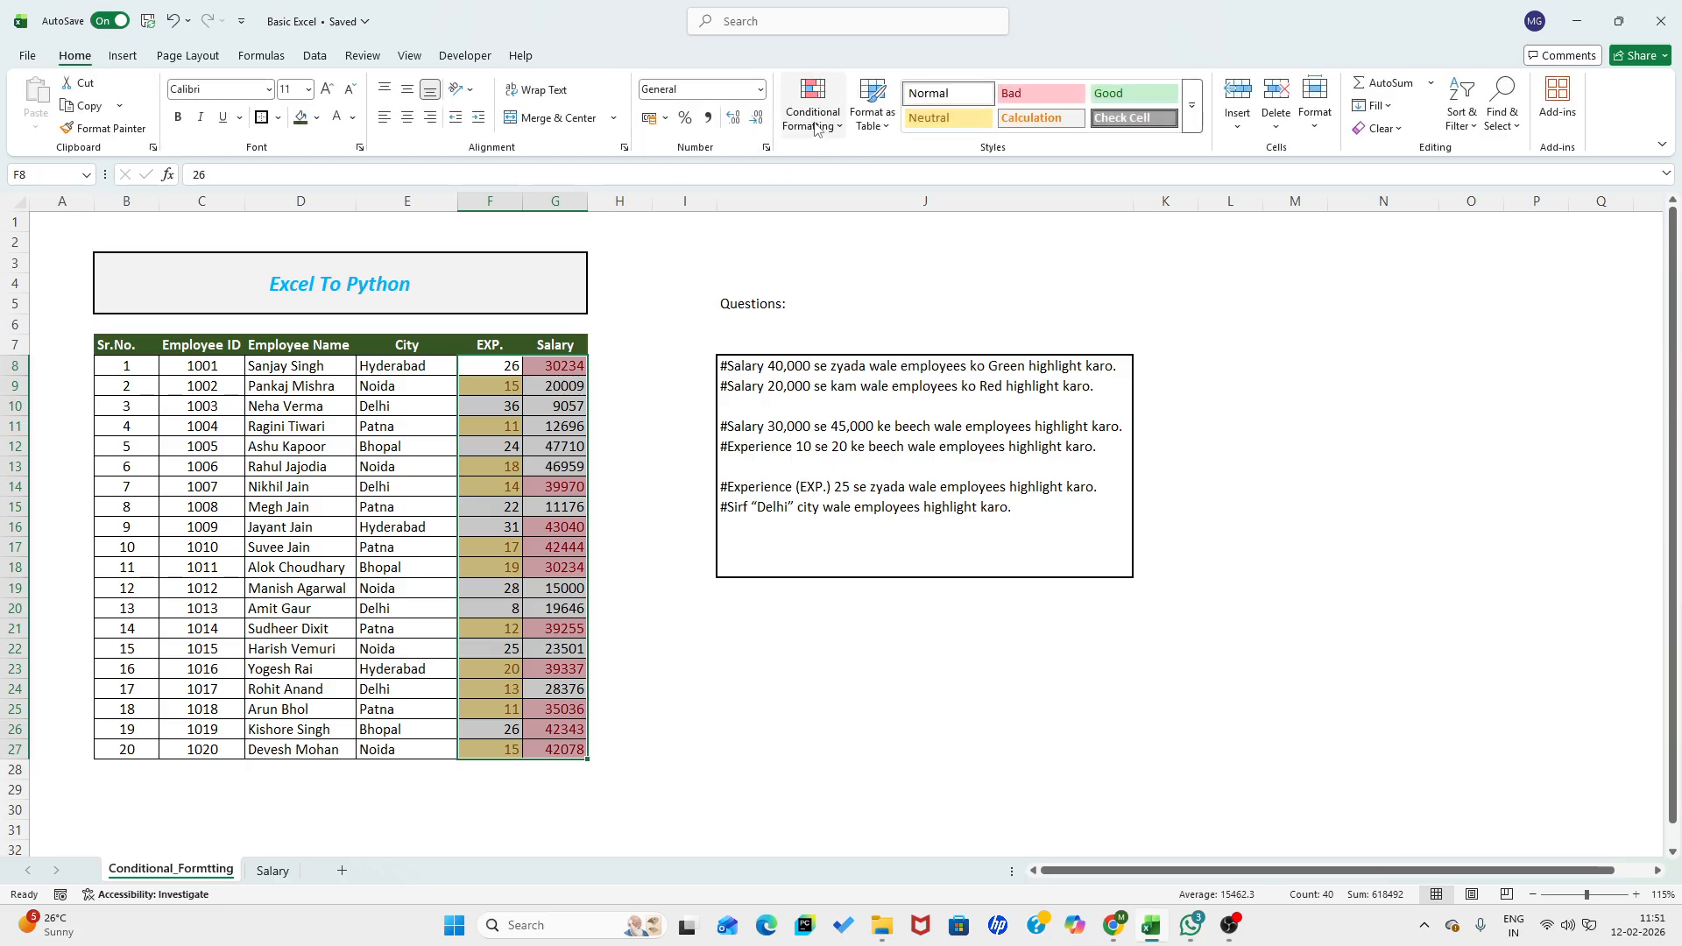
left_click(813, 116)
mouse_move(879, 372)
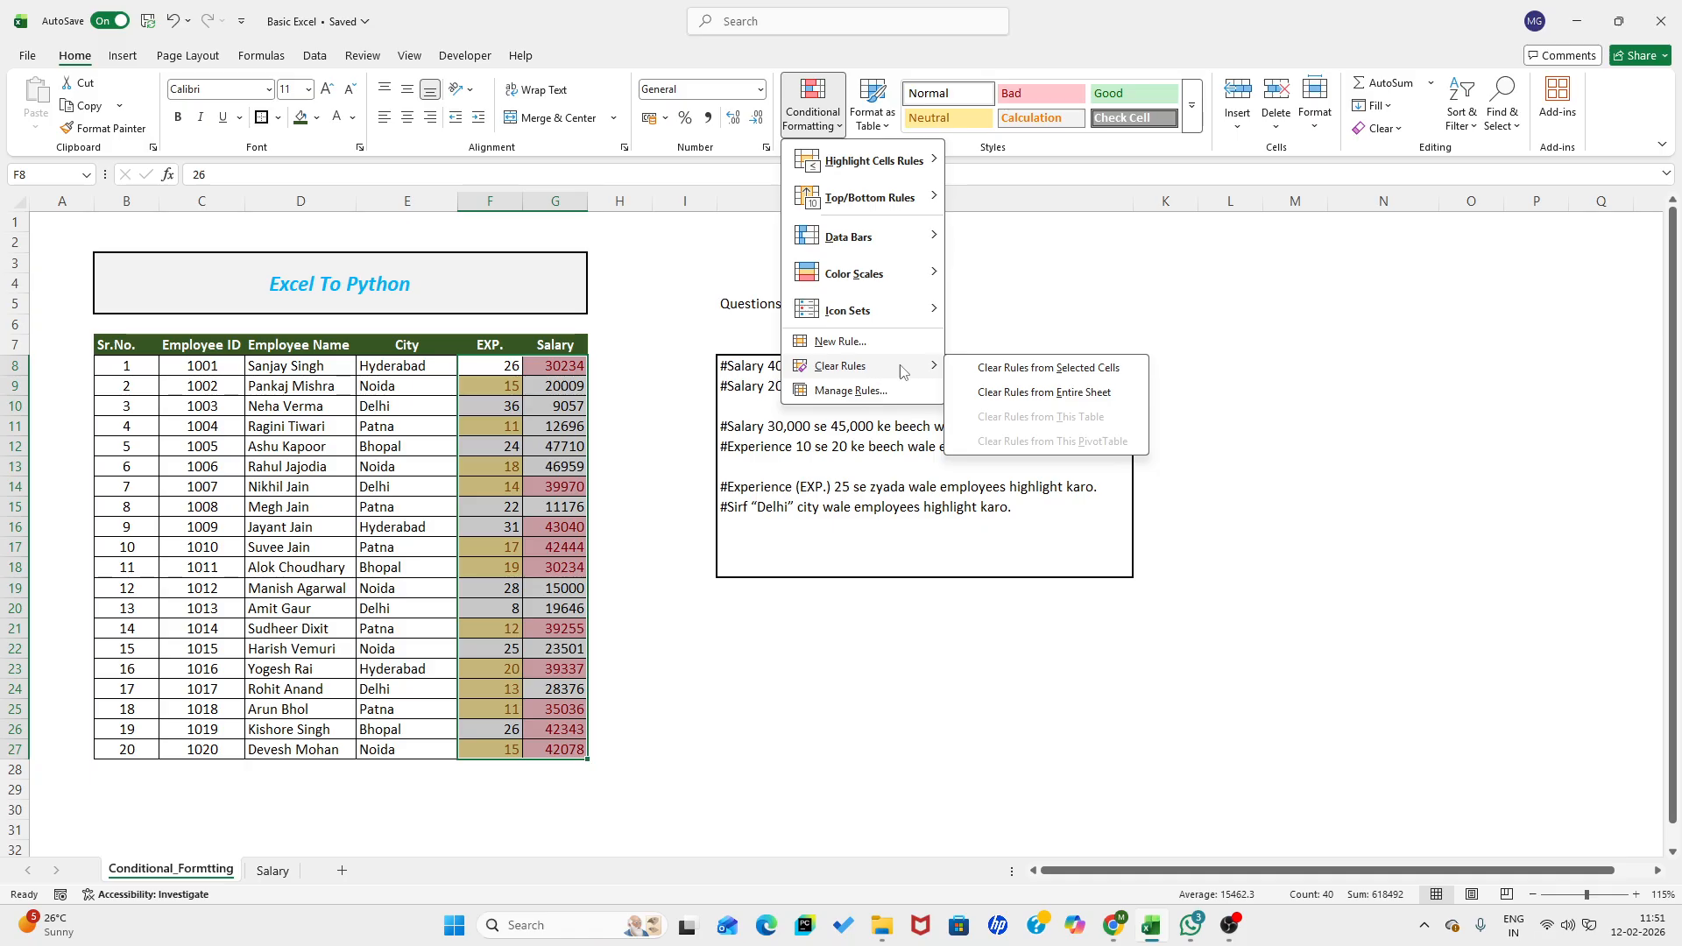
left_click(1044, 368)
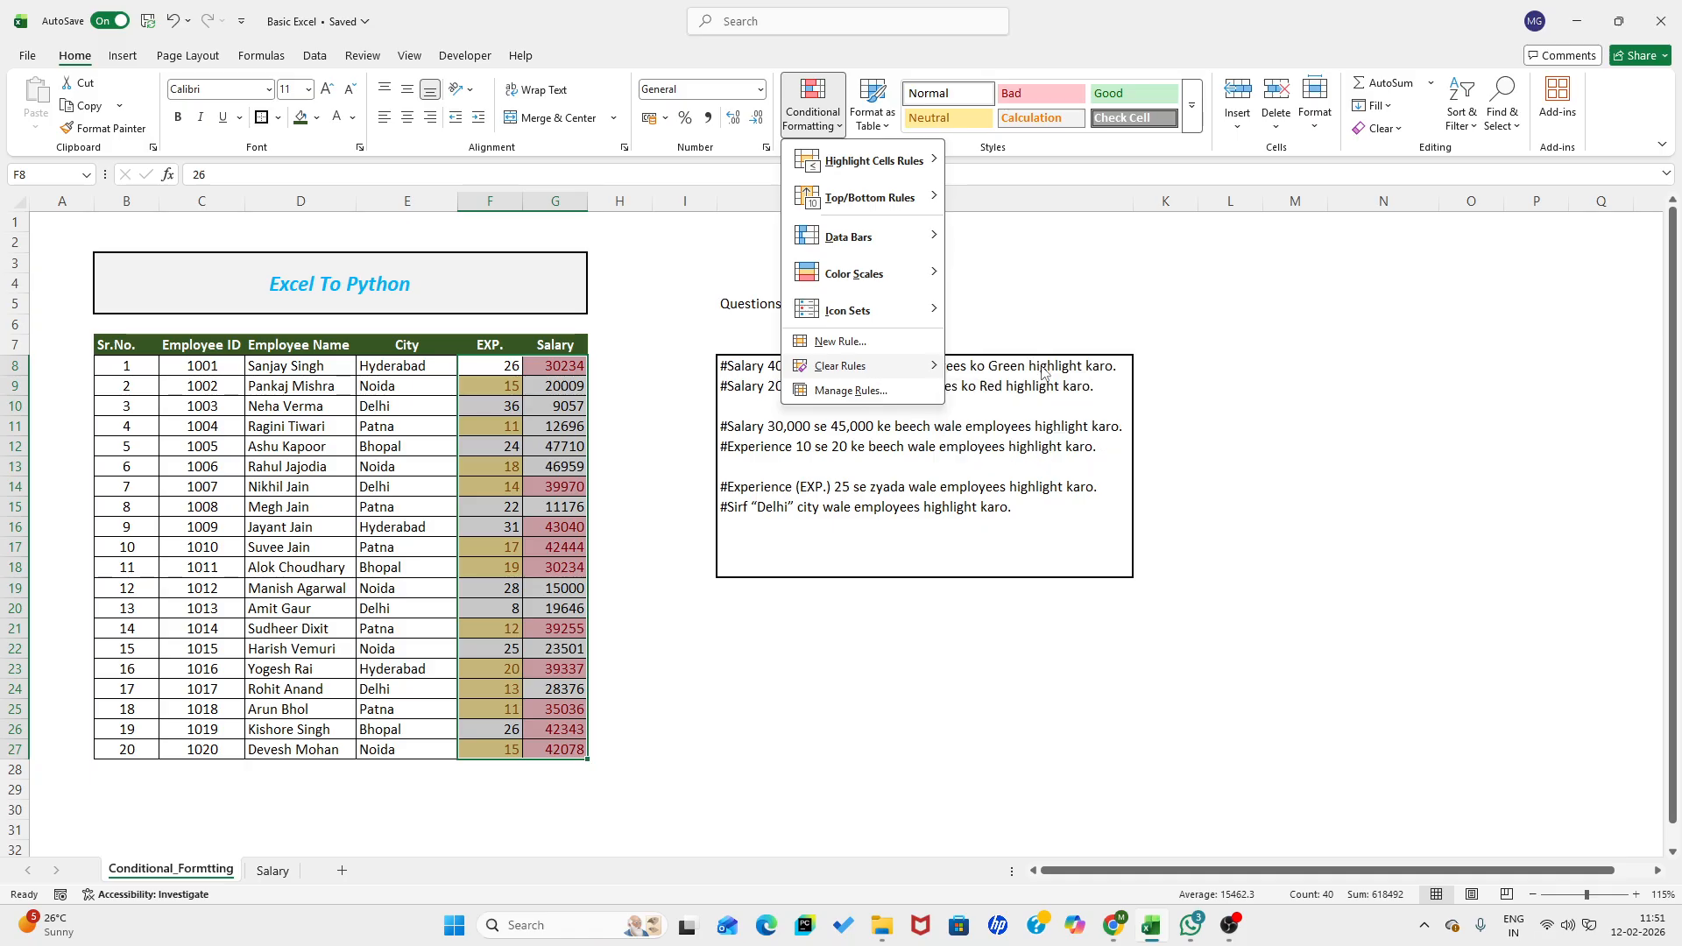
left_click(742, 677)
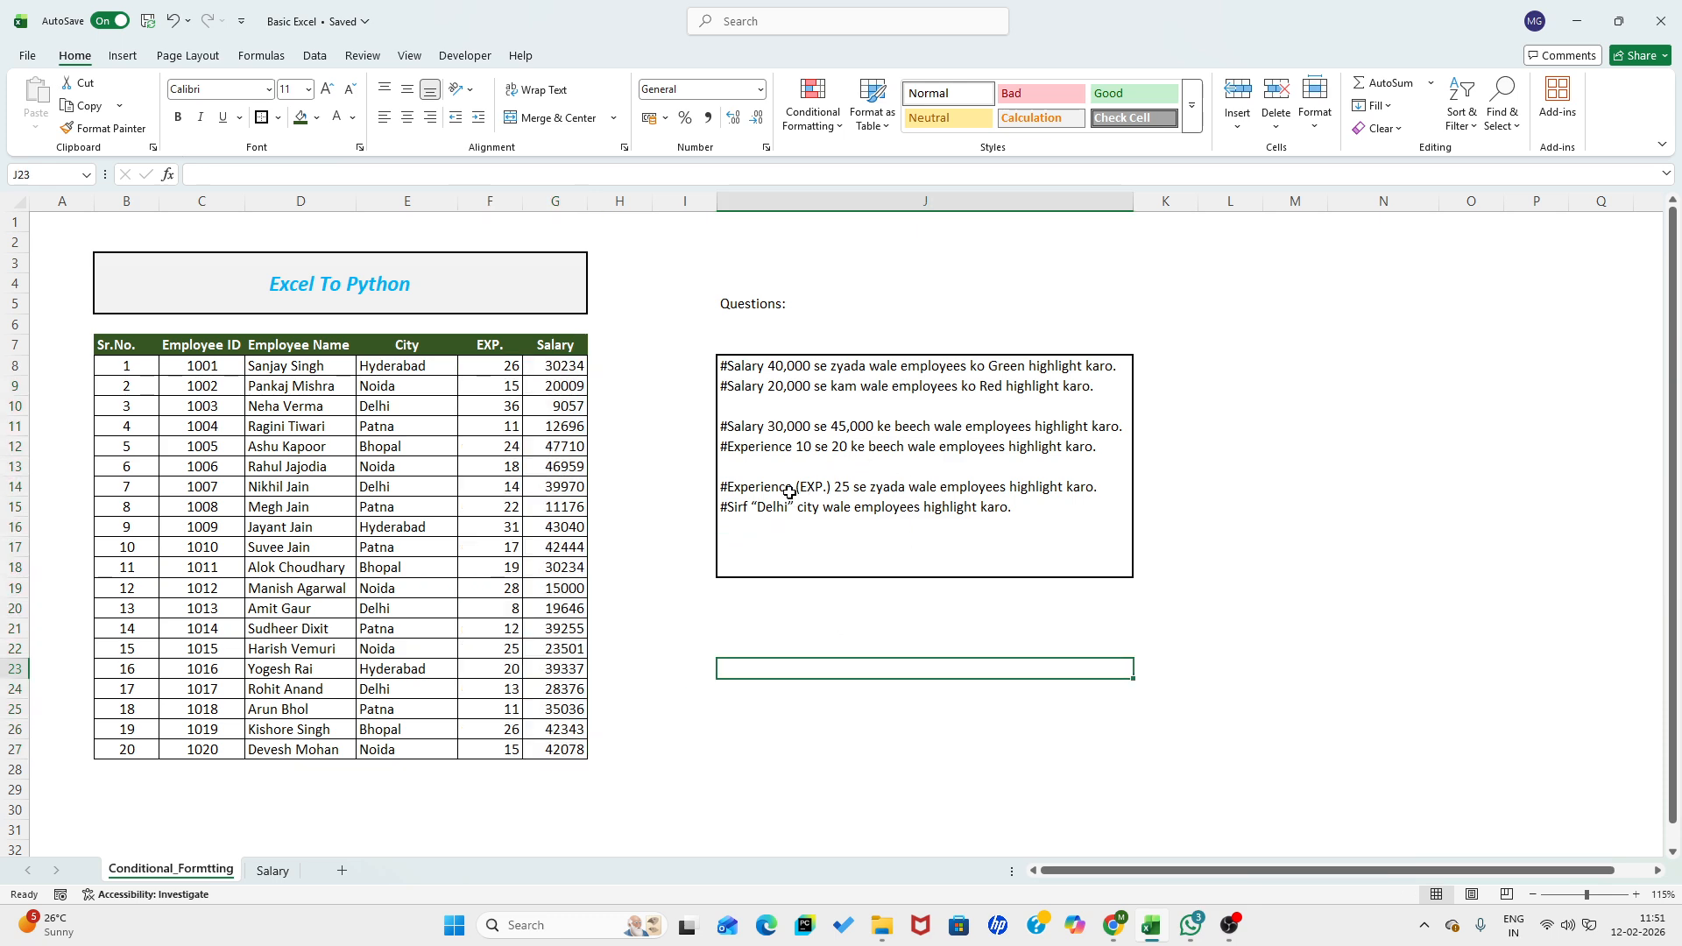
- Highlight experience values in F8:F27 greater than 25 using Light Red Fill with Dark Red Text
left_click(790, 492)
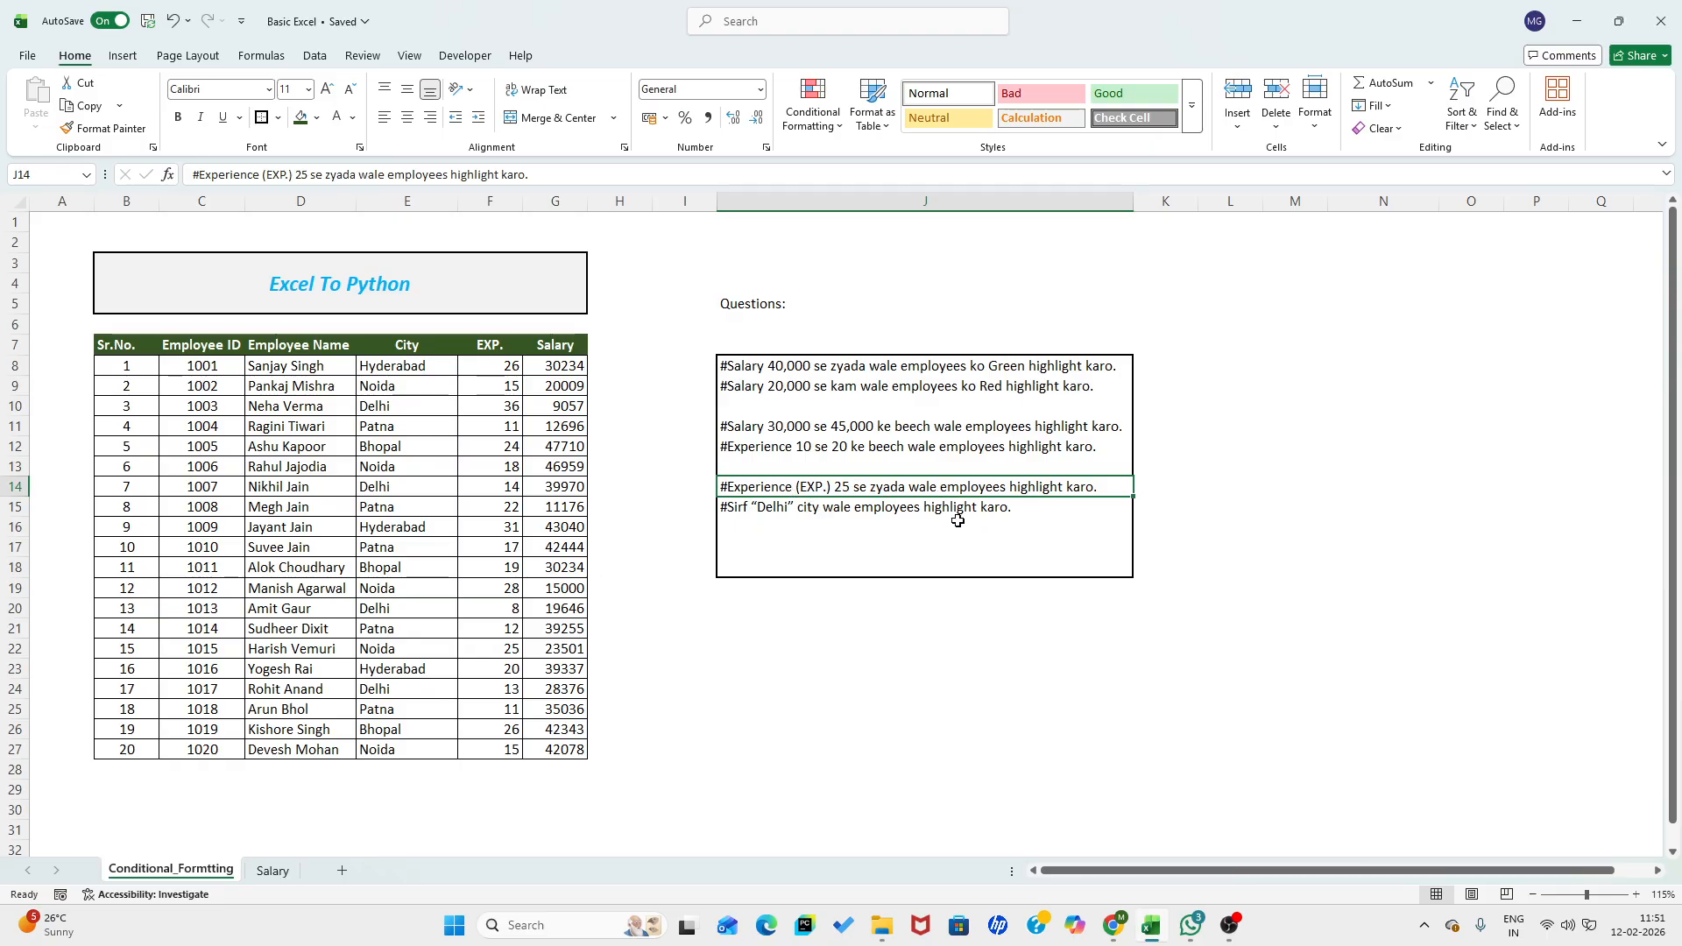
left_click_drag(513, 366, 496, 751)
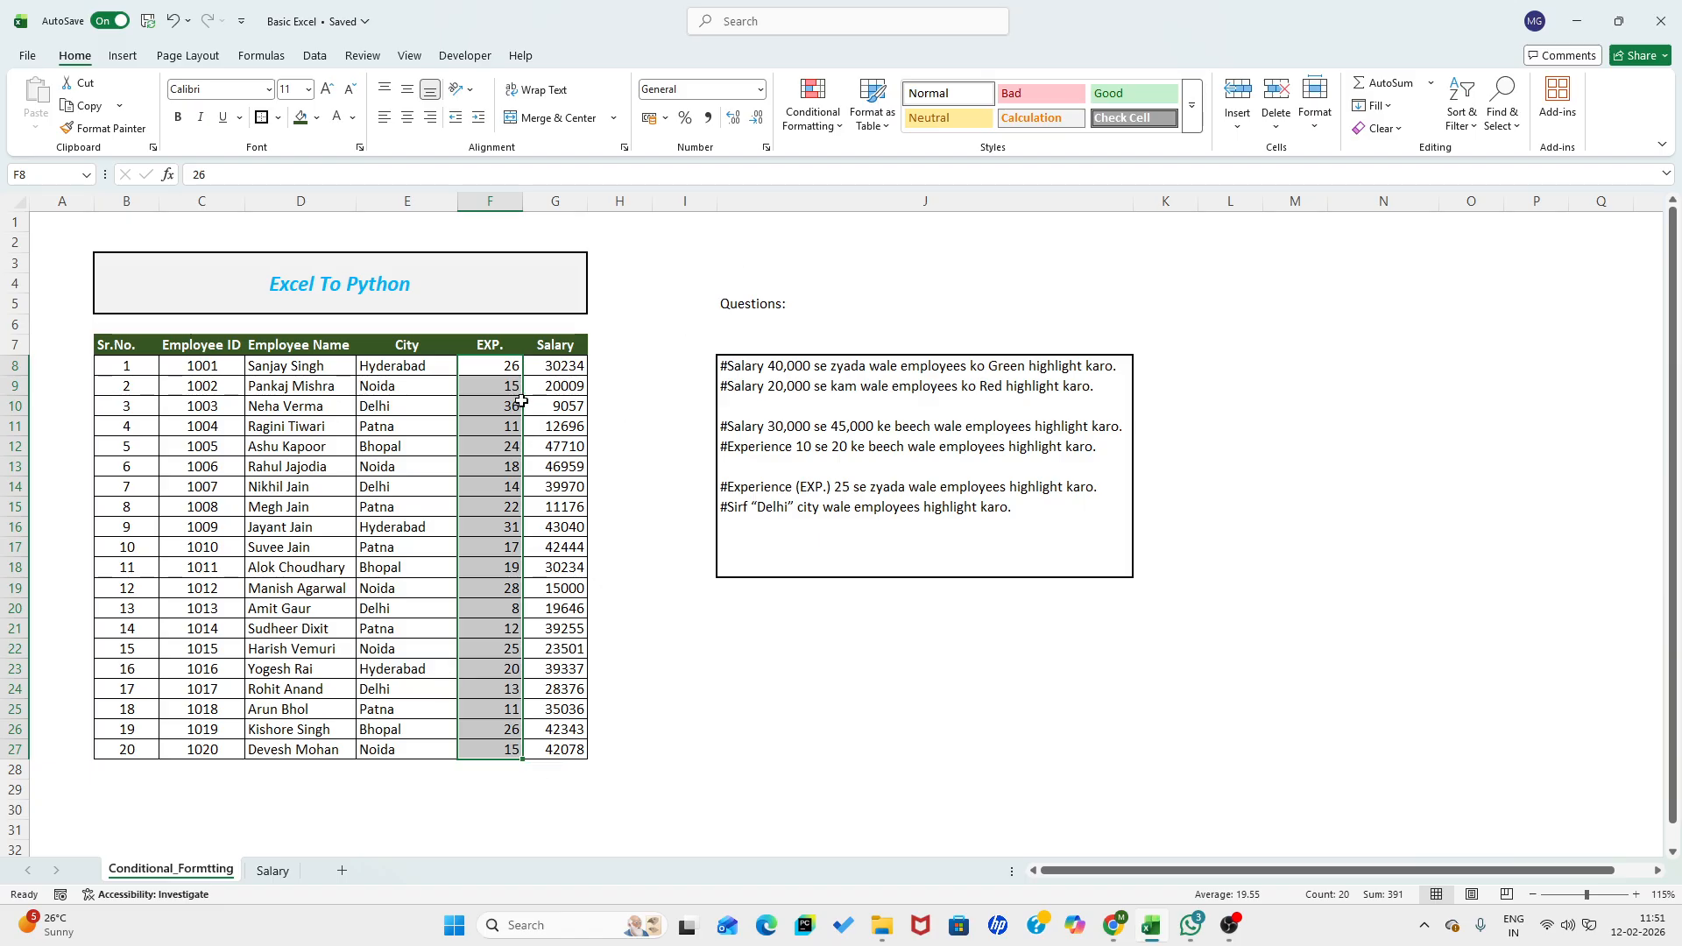
left_click(813, 103)
mouse_move(837, 156)
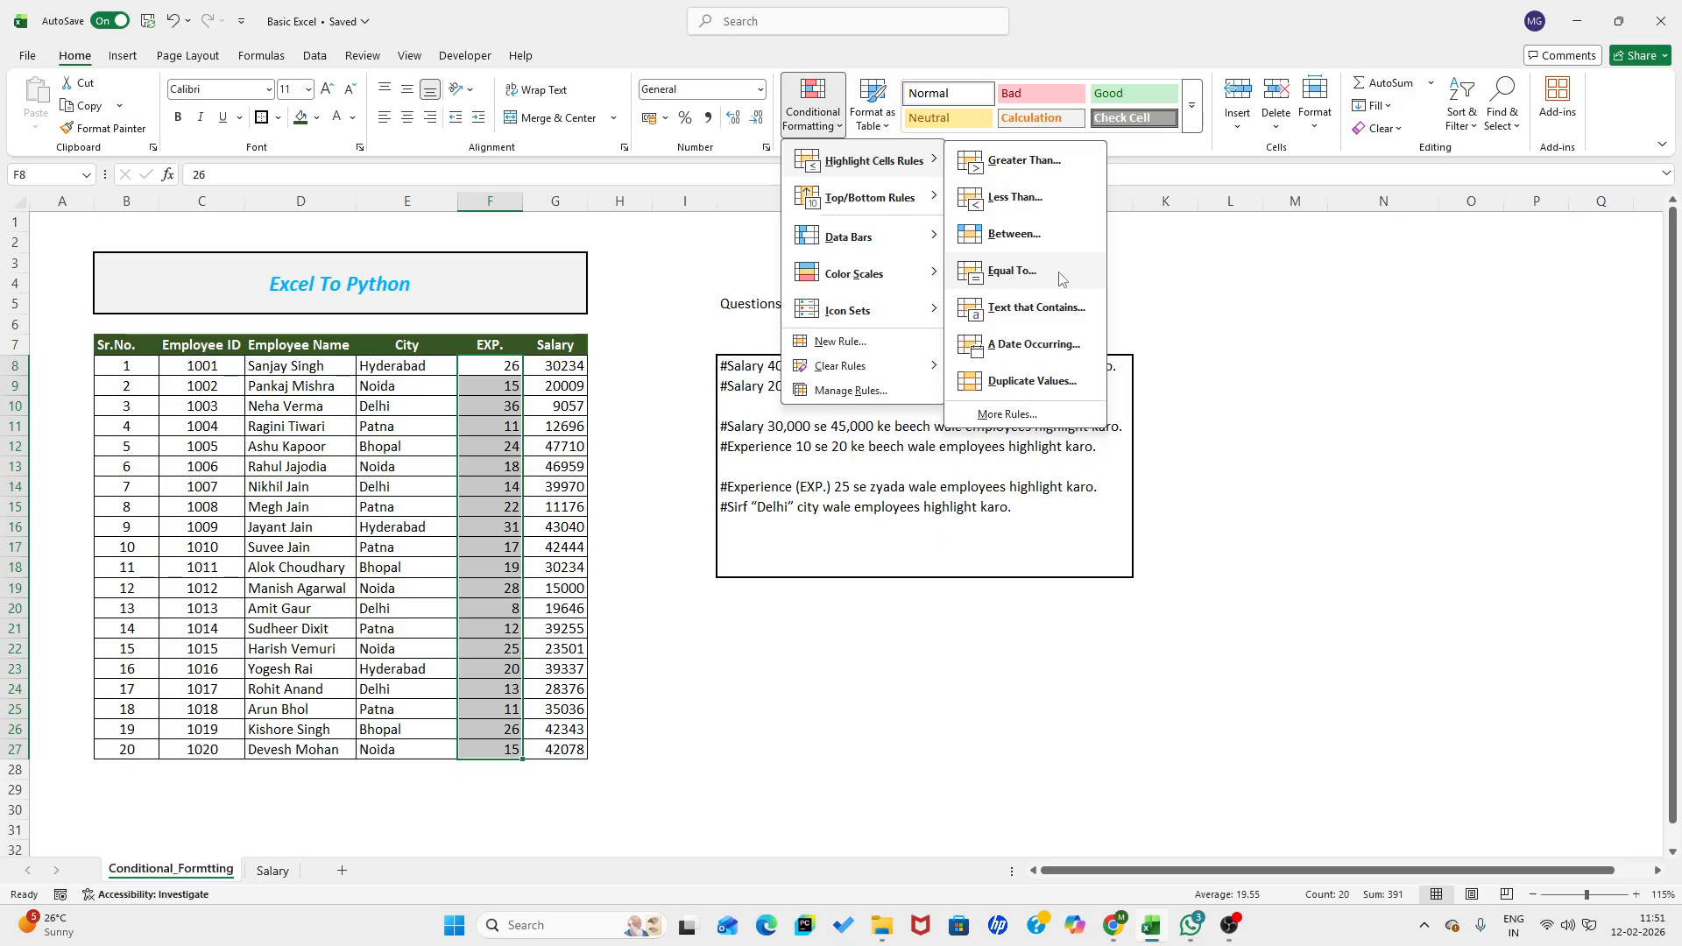
left_click(1021, 163)
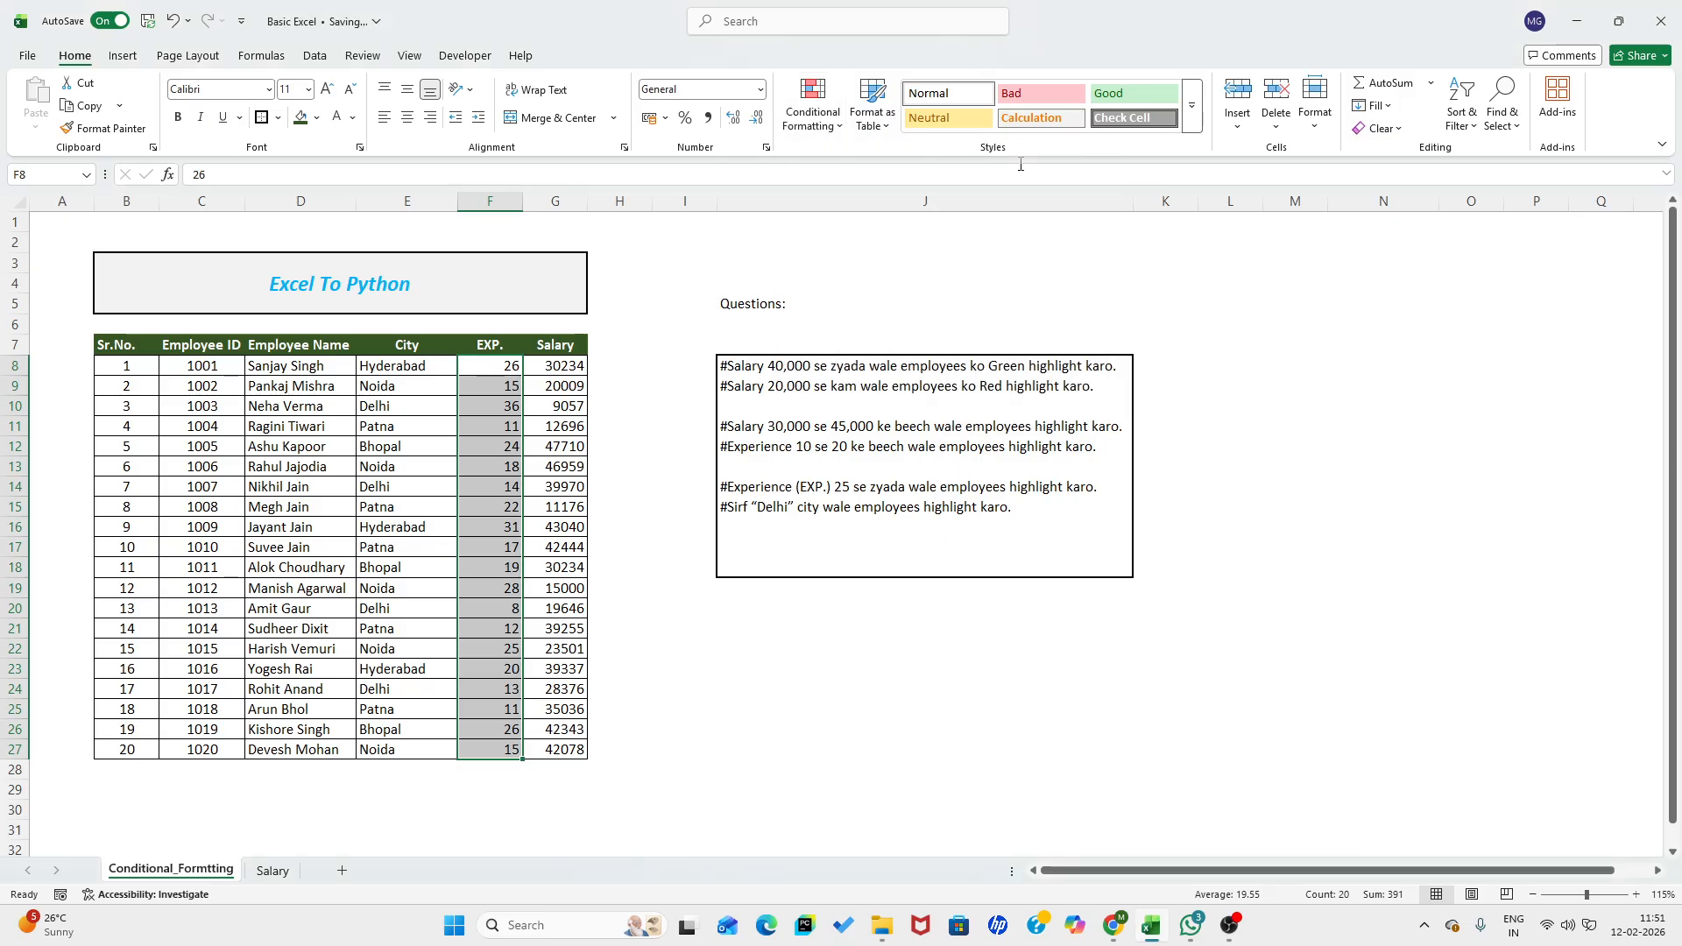
type("2")
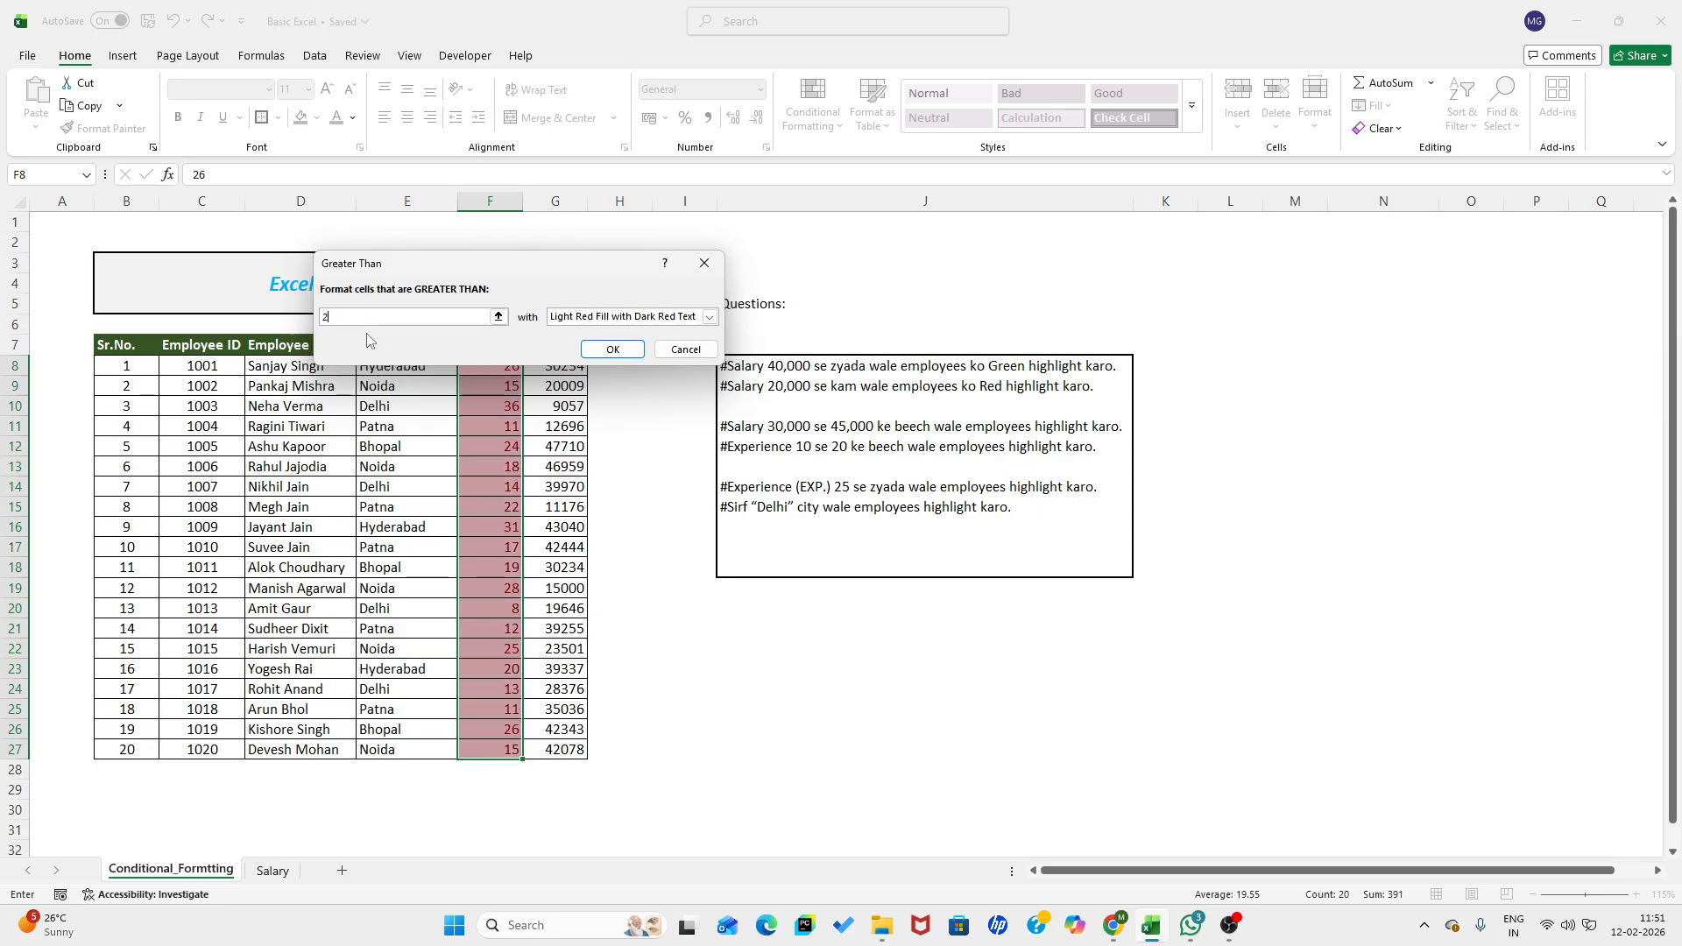
type("5")
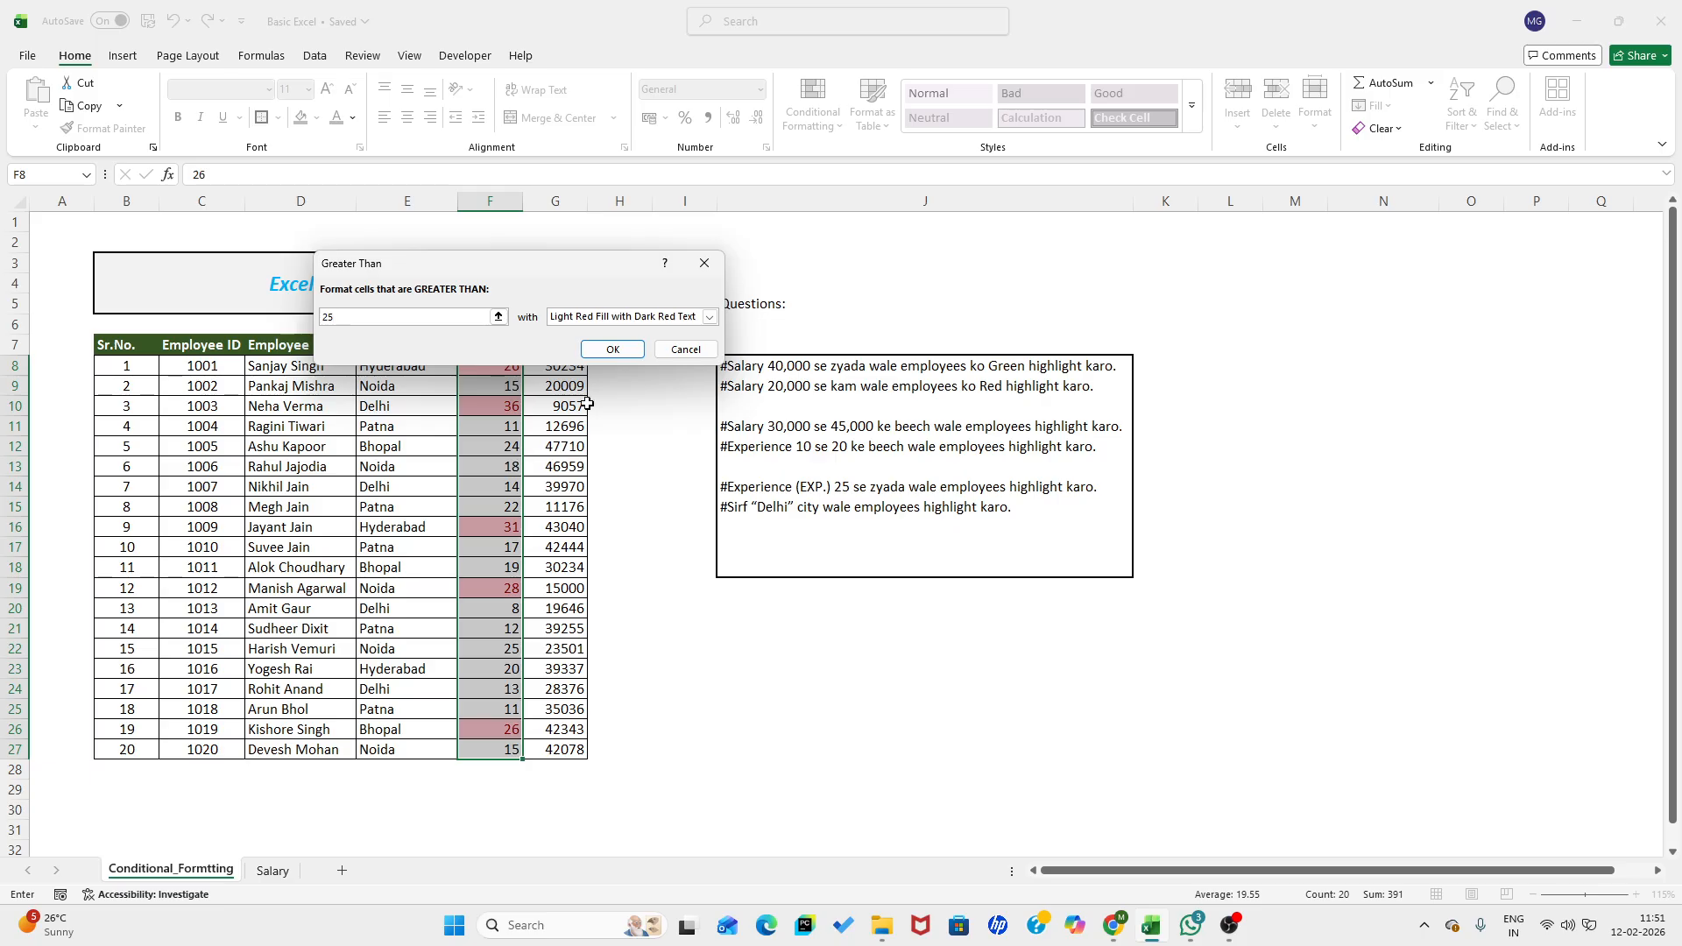
left_click(608, 350)
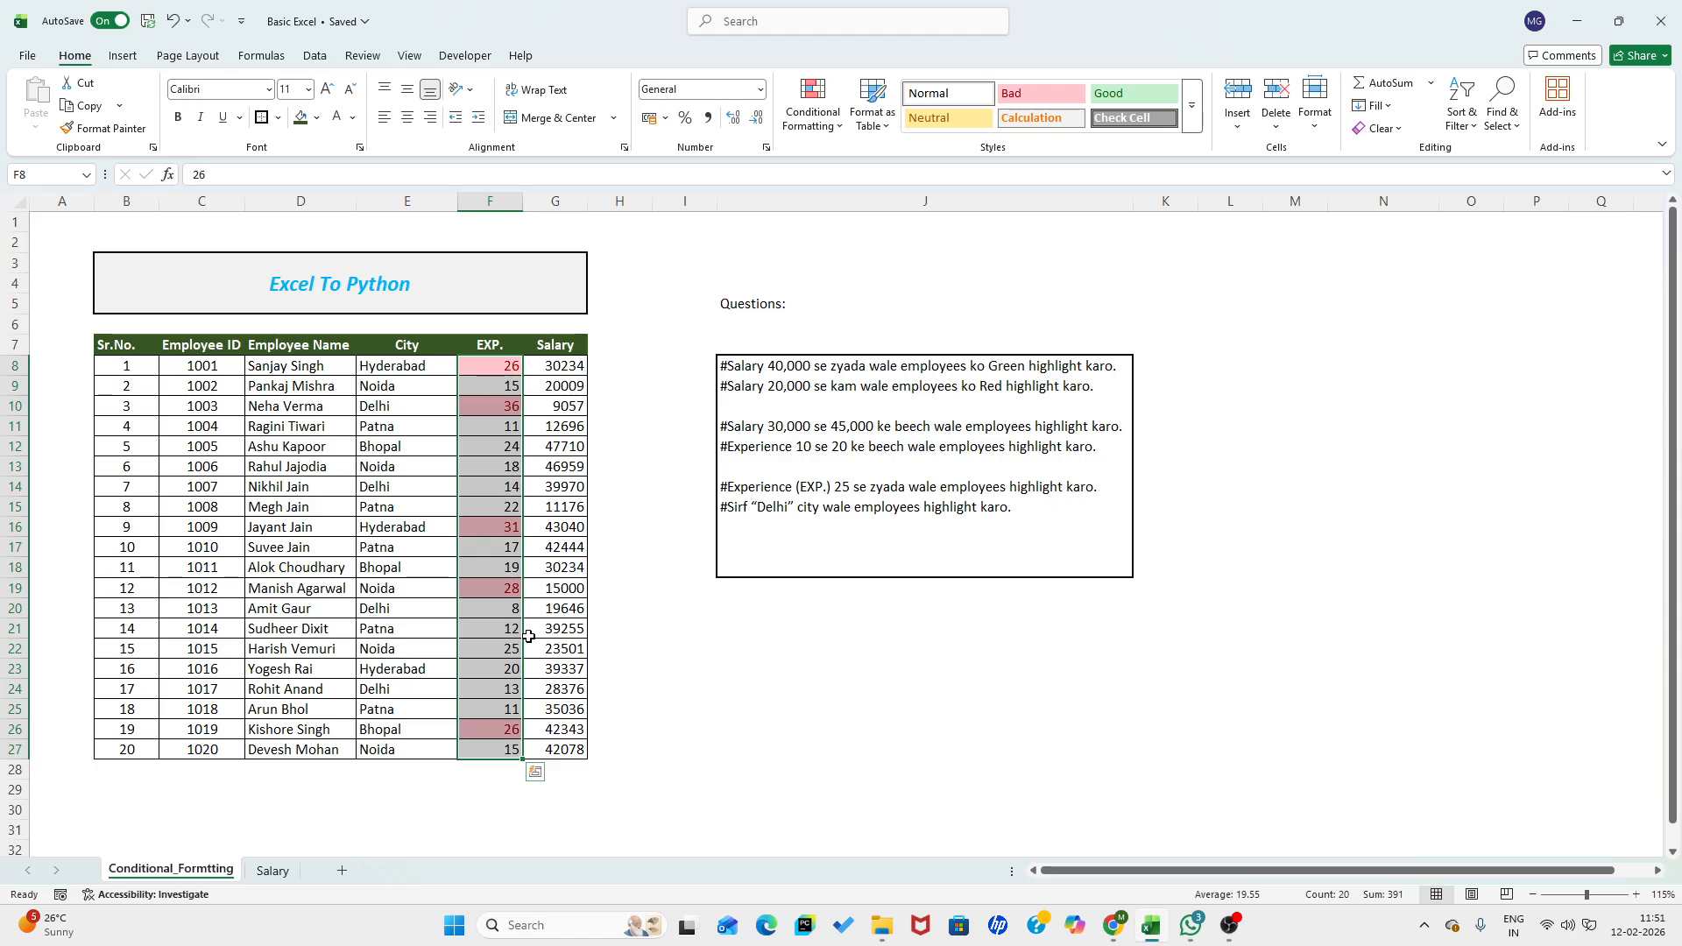
- Highlight City cells in E8:E27 equal to Delhi using Light Red Fill with Dark Red Text
left_click(389, 369)
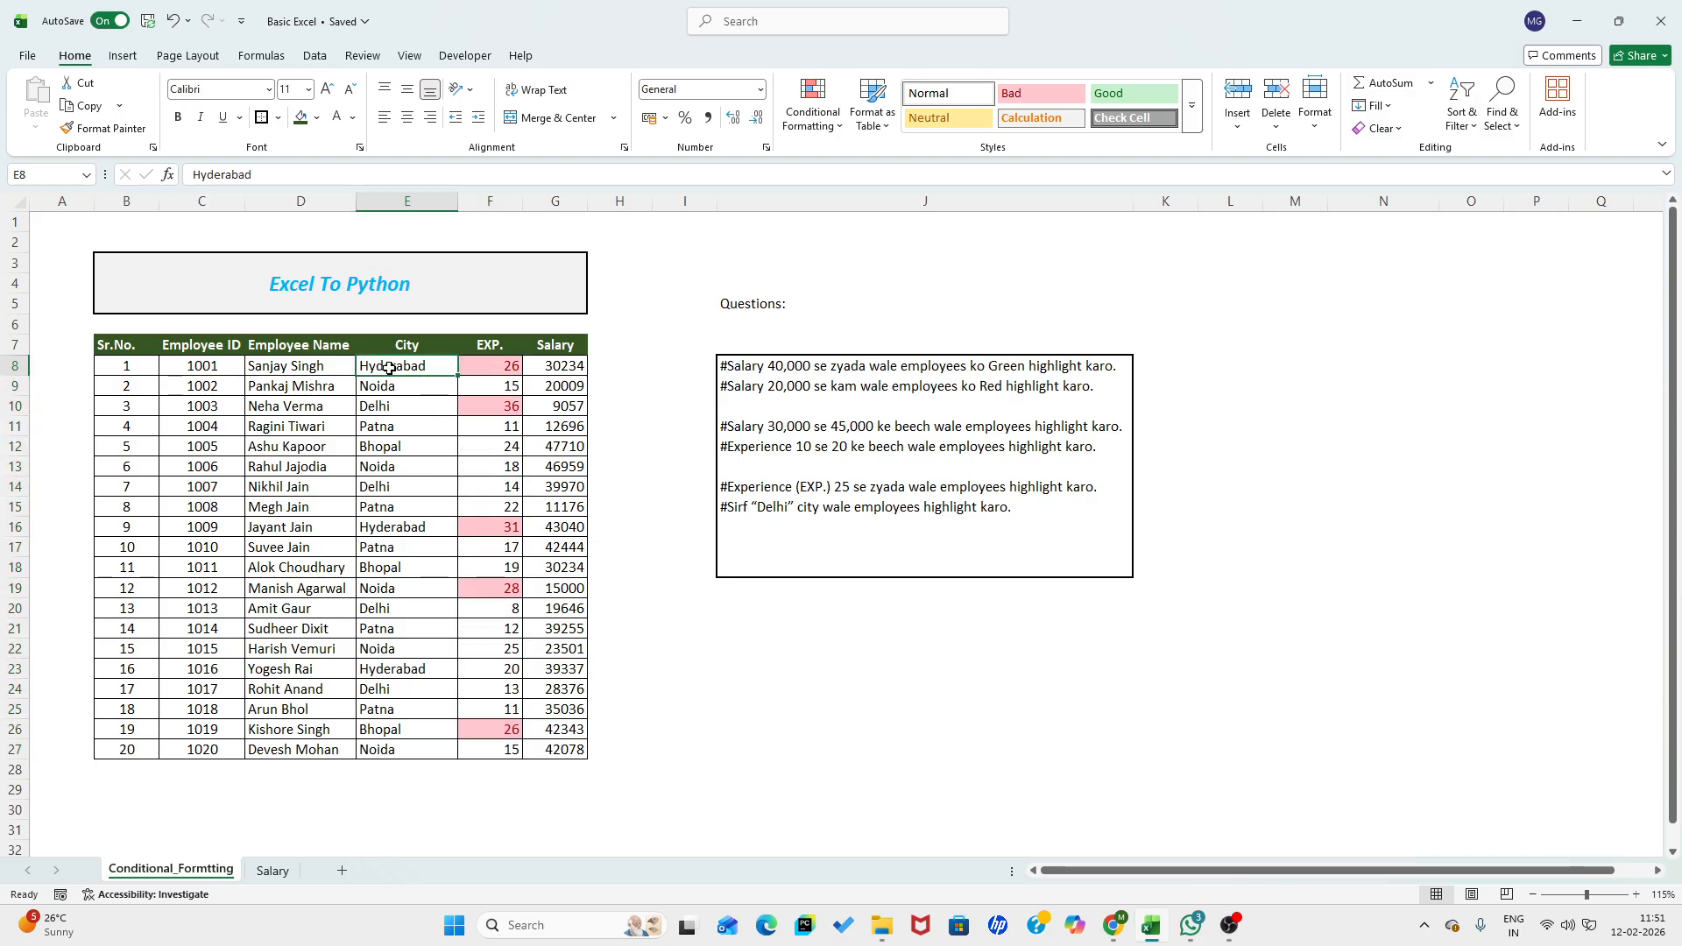
left_click_drag(388, 376, 387, 754)
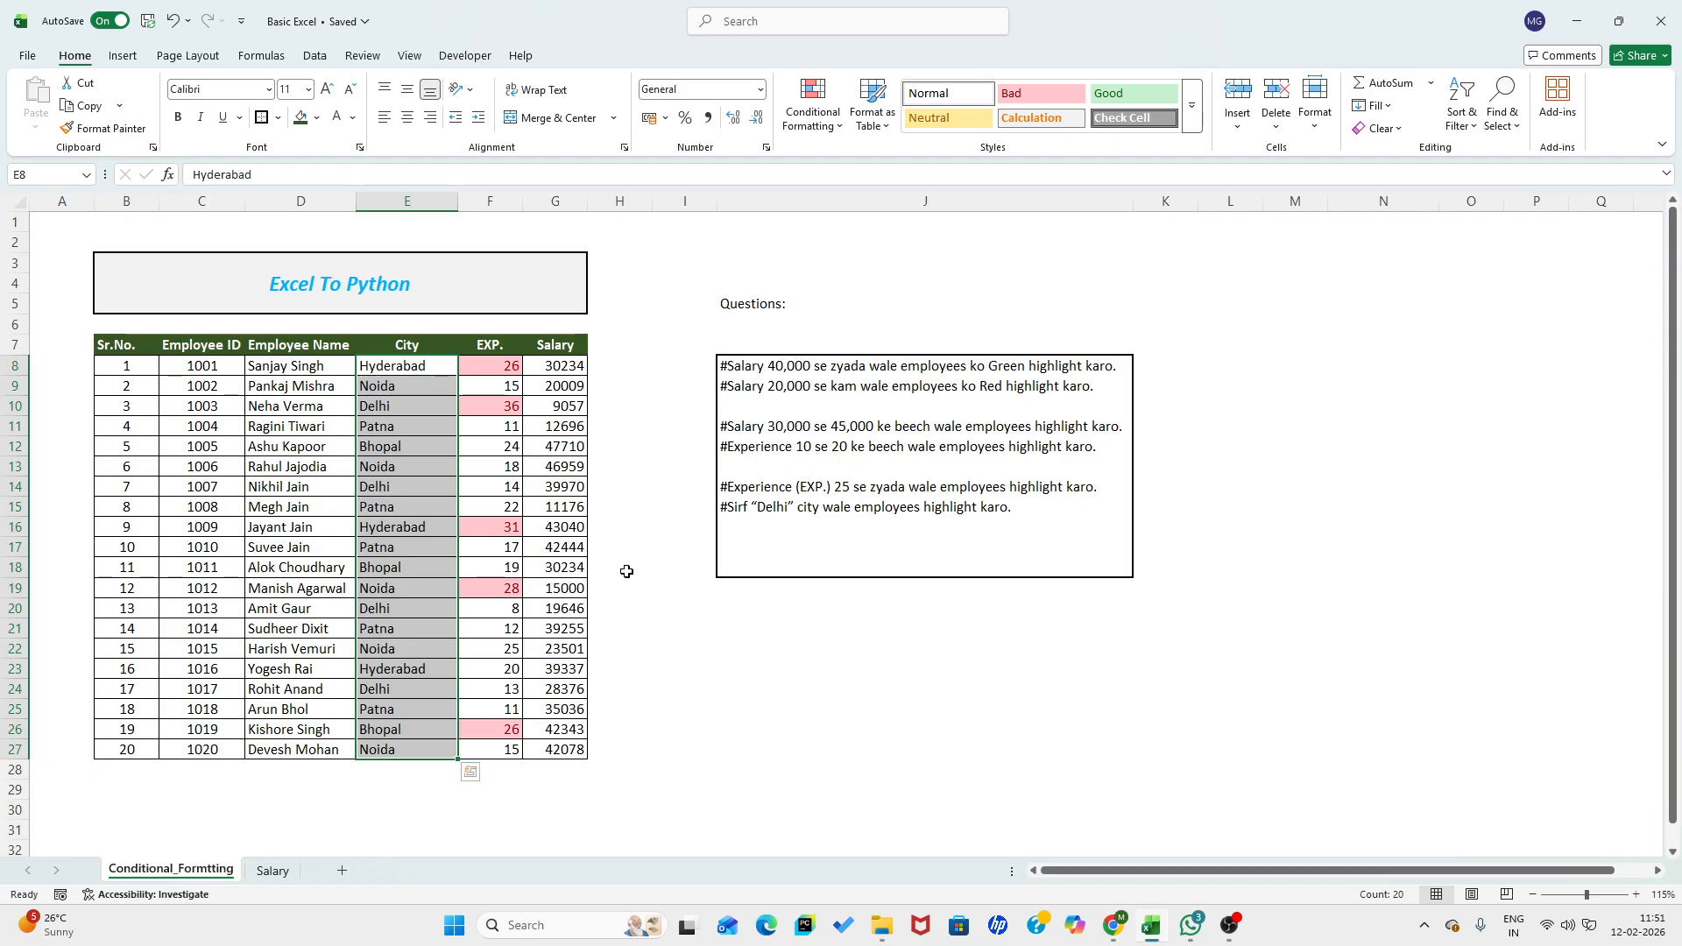
mouse_move(874, 165)
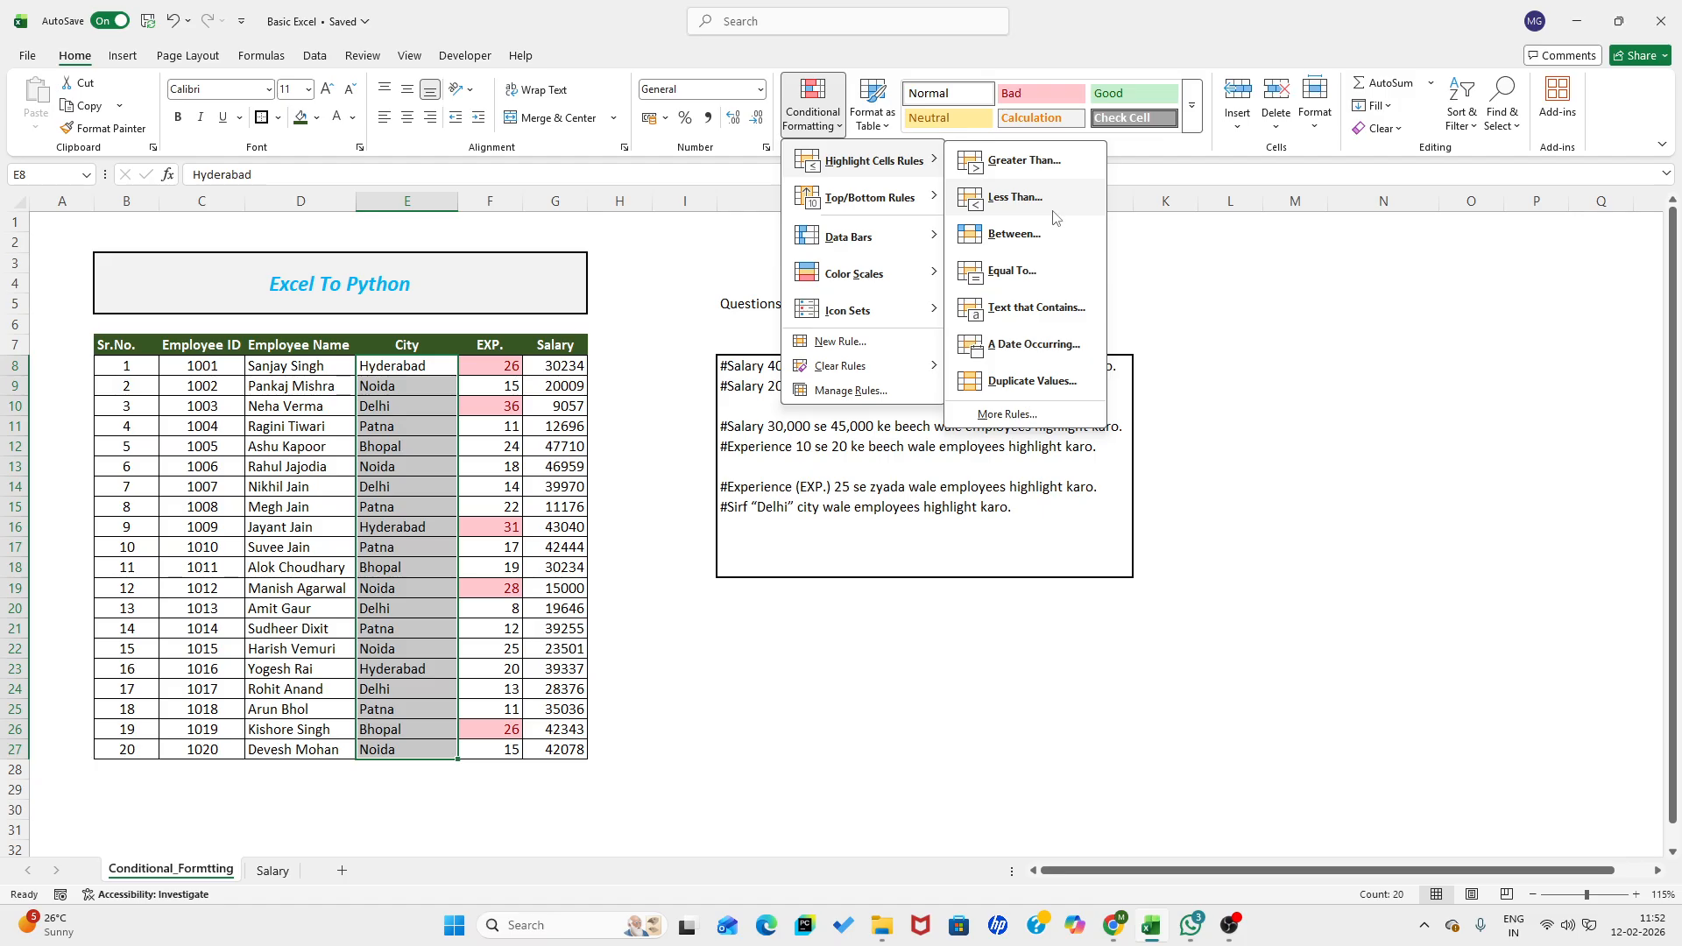
left_click(1044, 272)
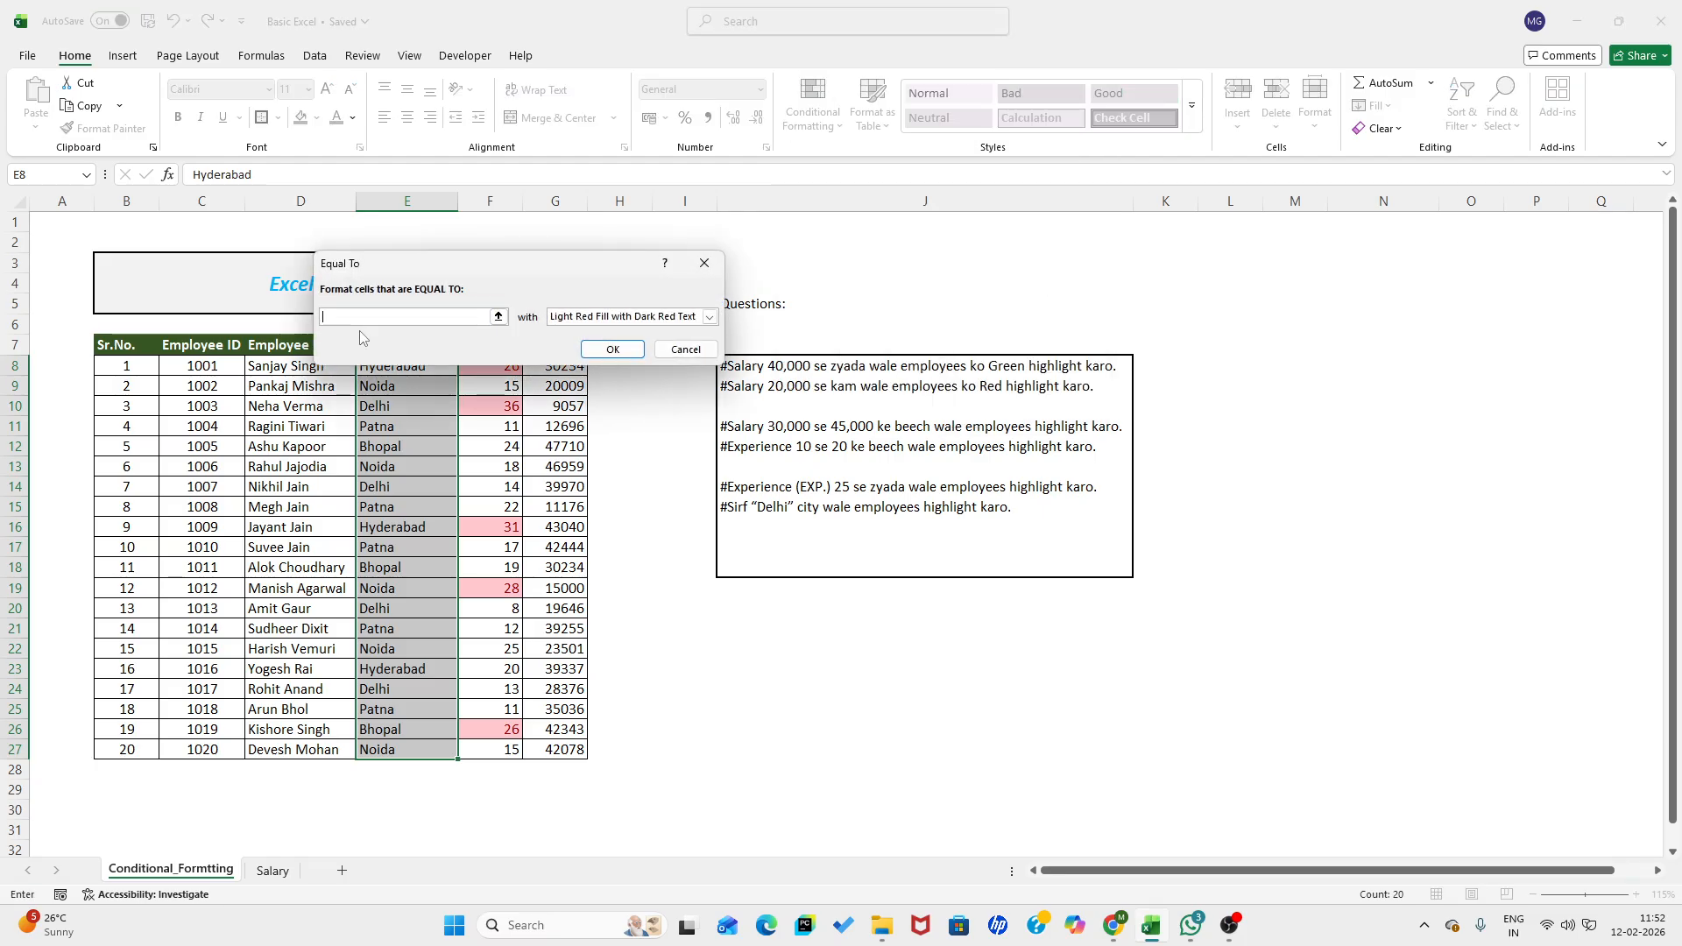
type("Delhi")
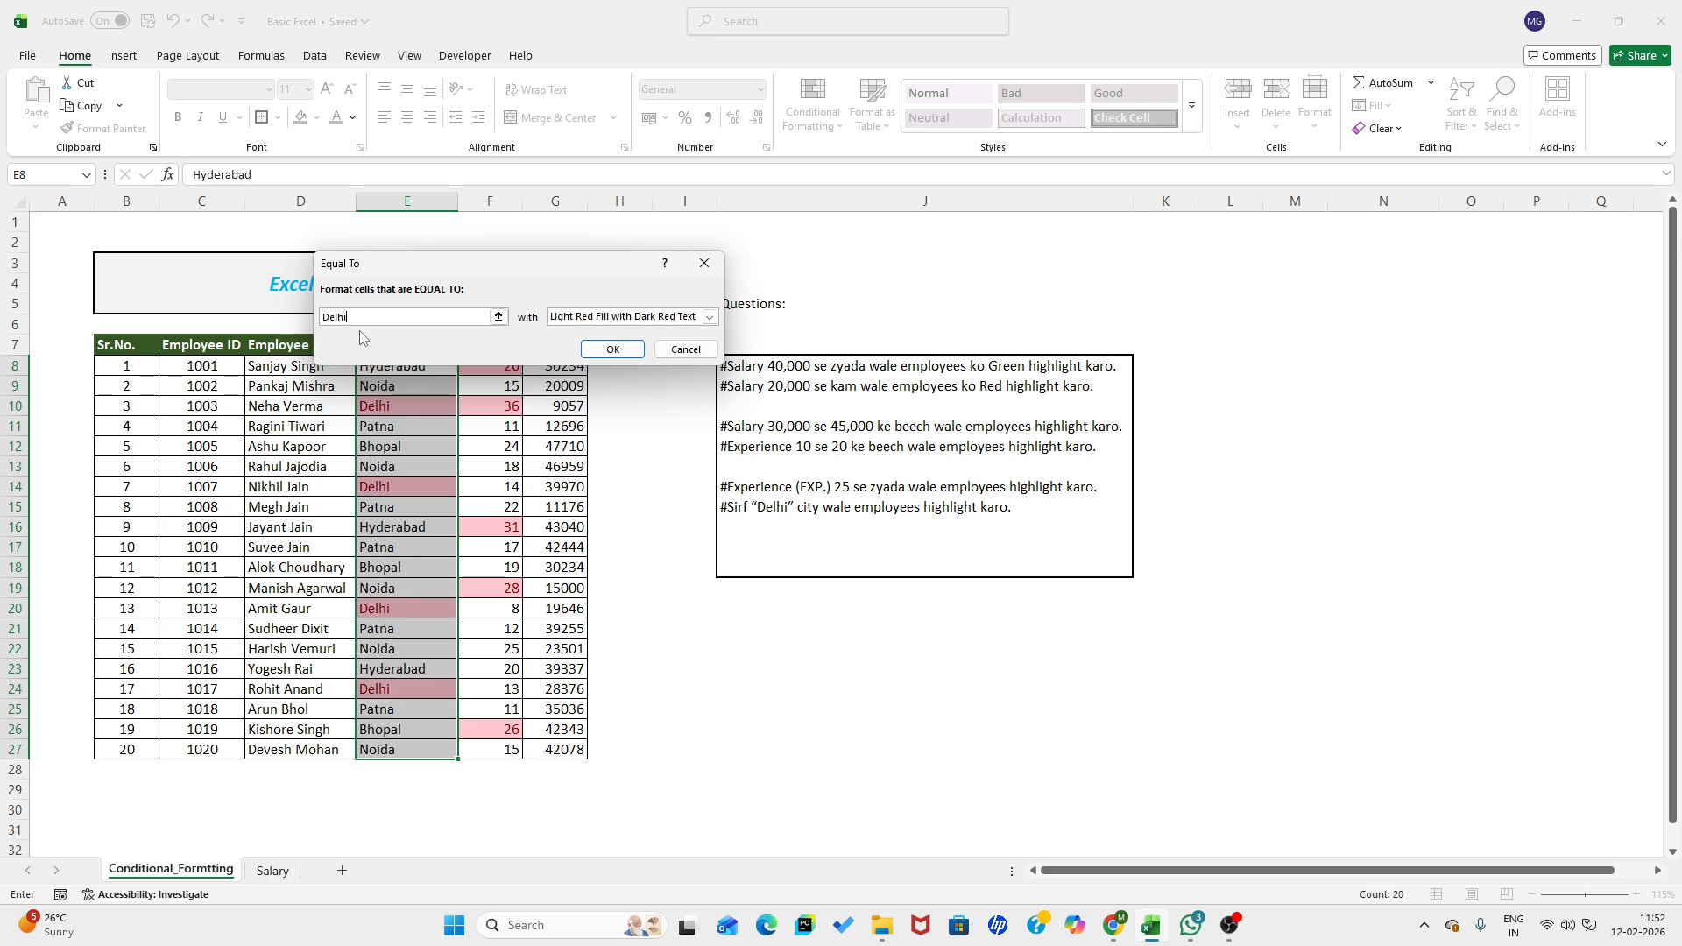
left_click(615, 350)
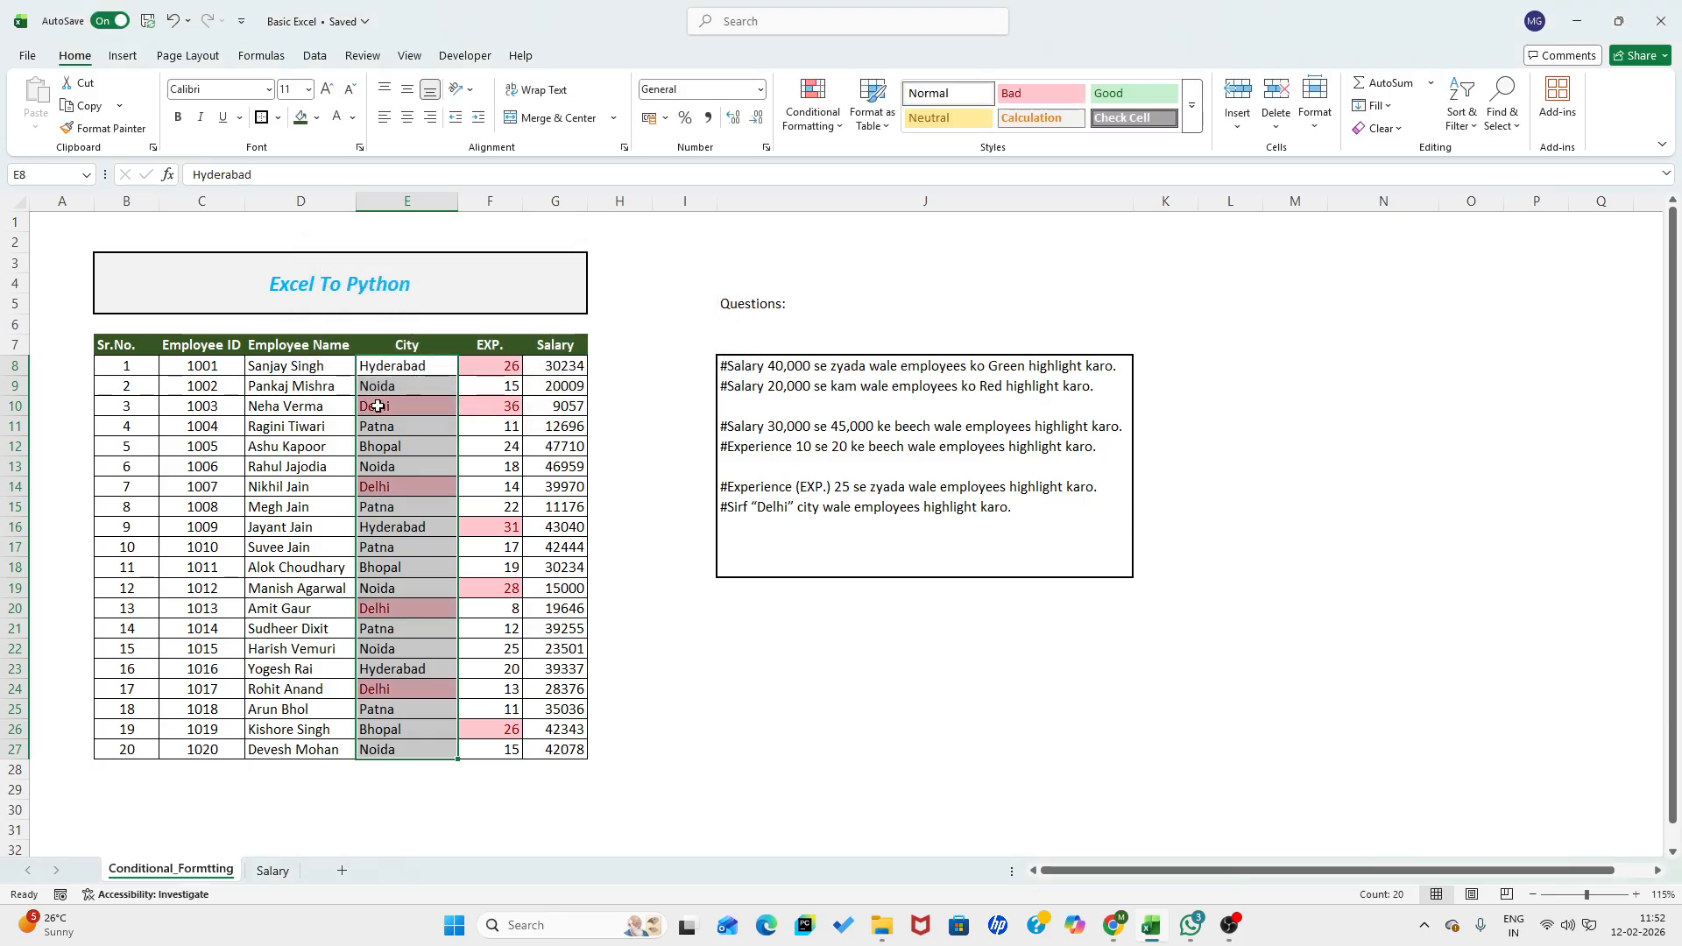
left_click(386, 367)
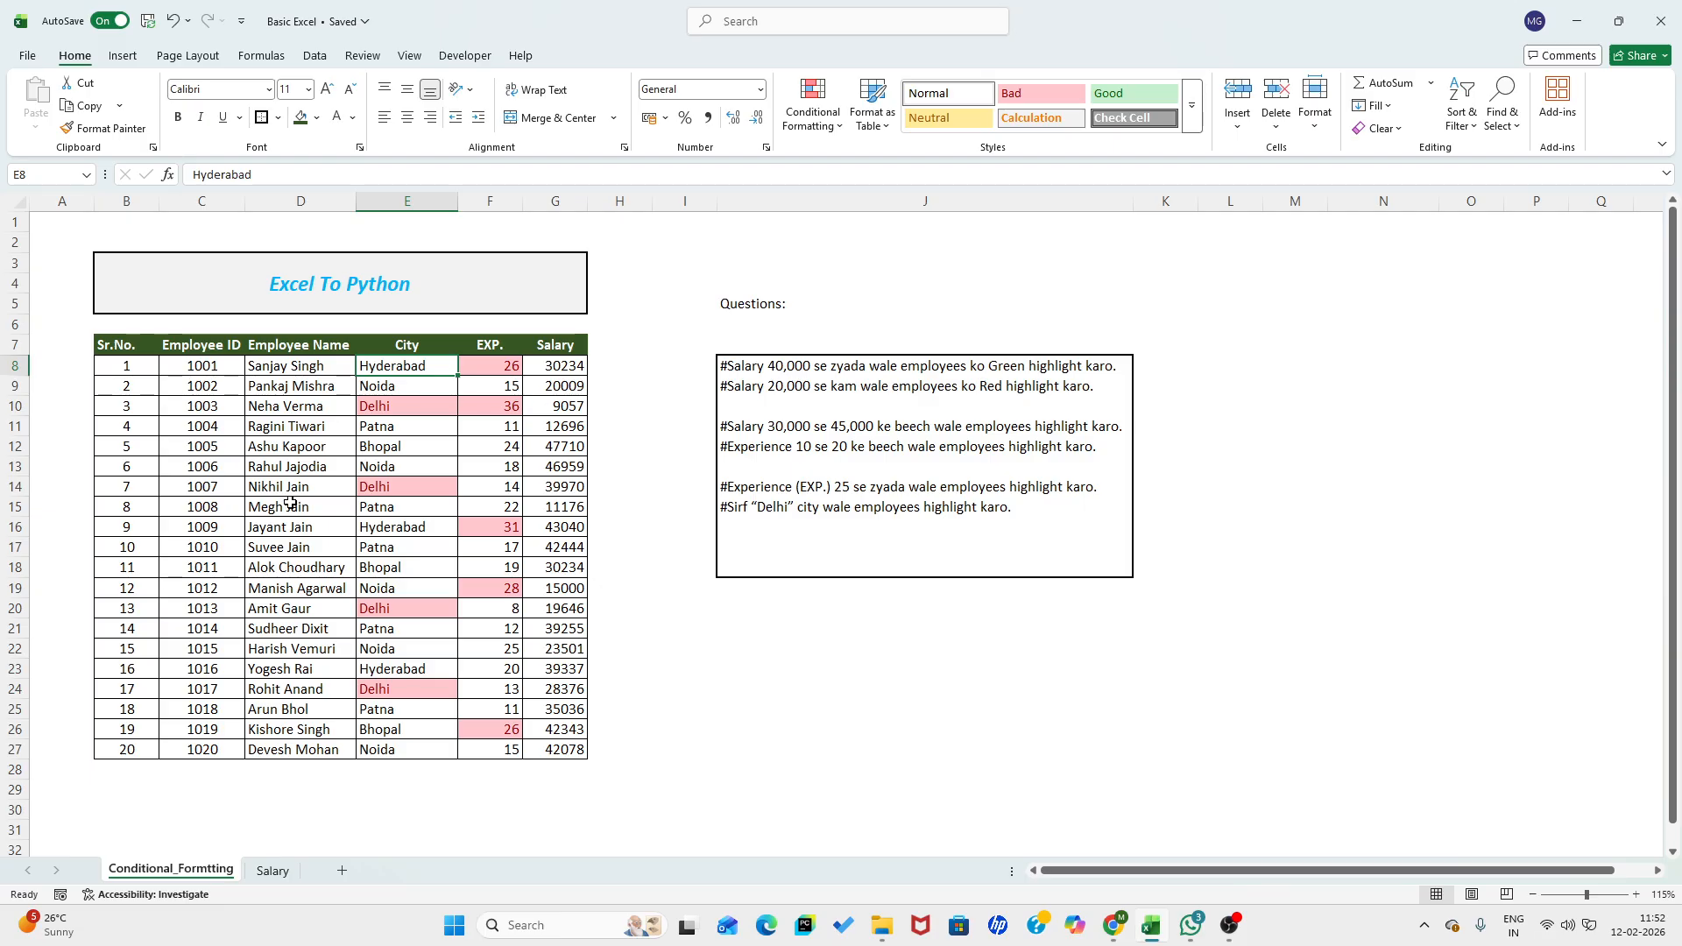
left_click(813, 103)
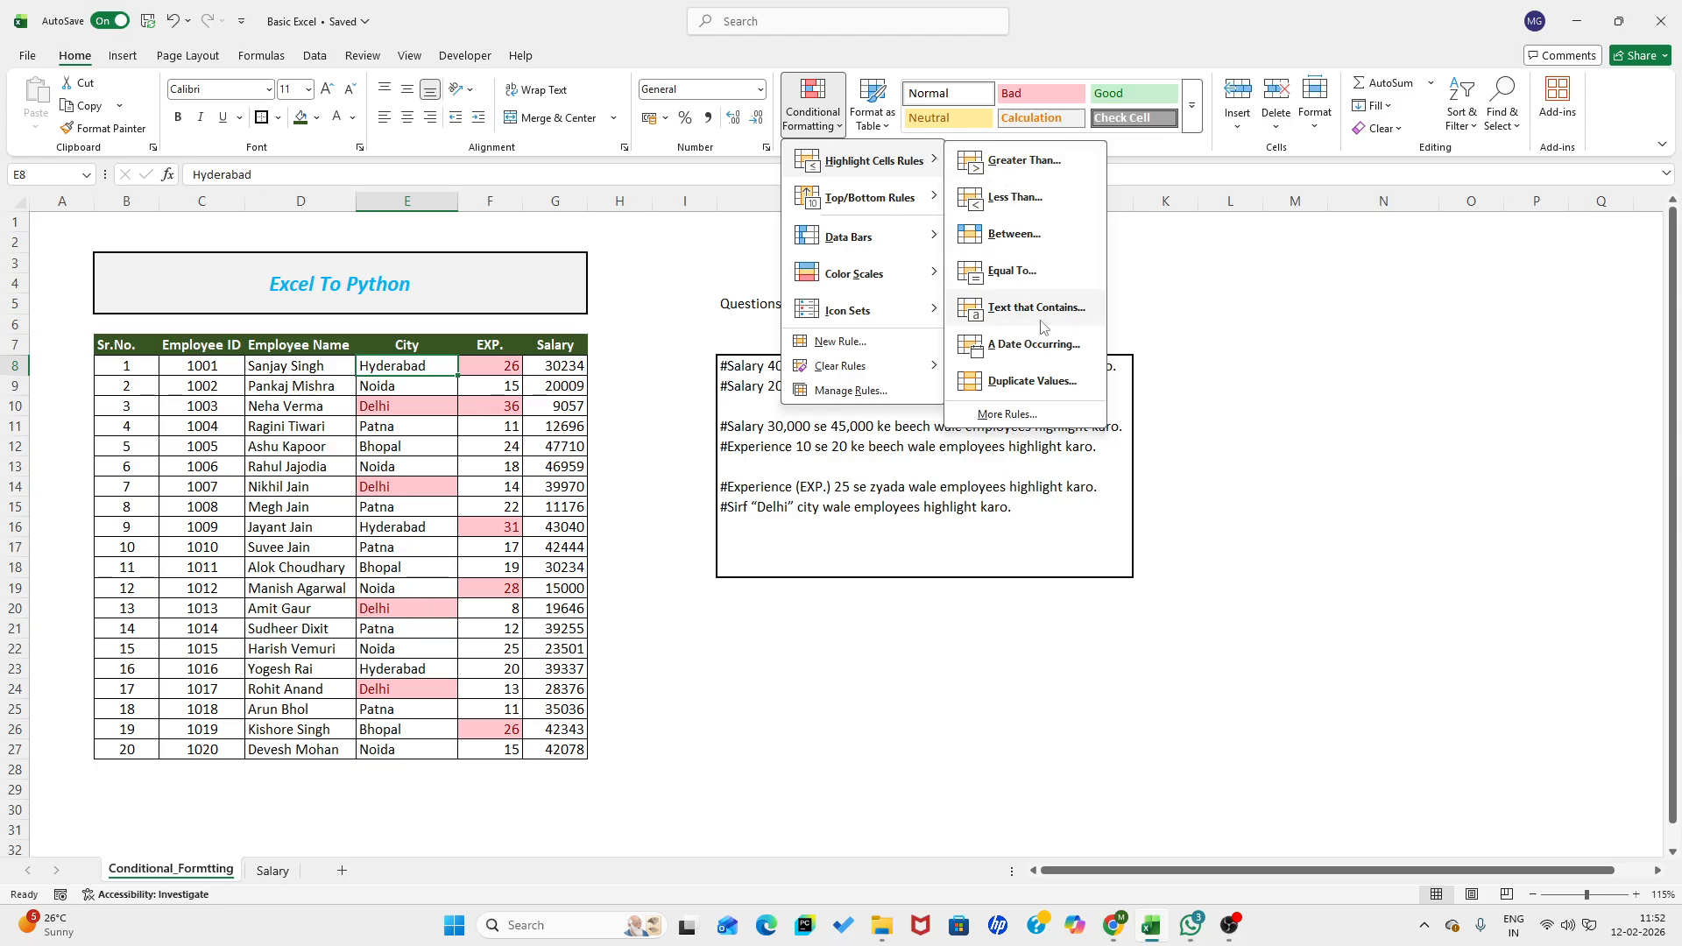
key("Escape")
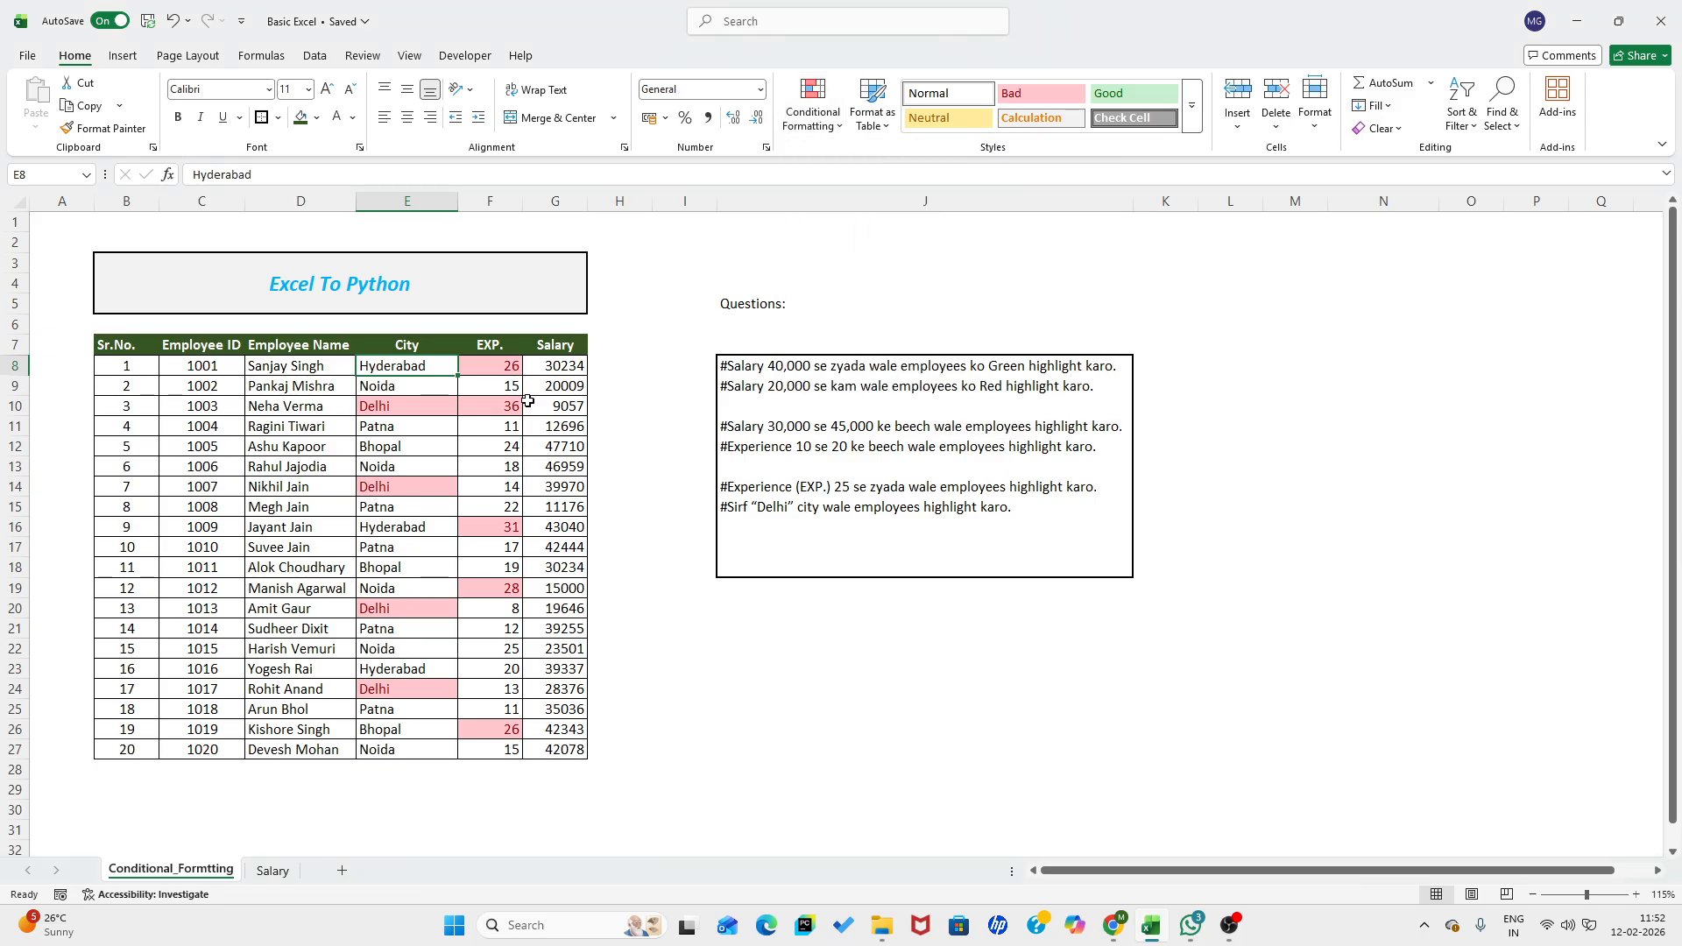
- Highlight Employee Name cells in D8:D27 containing the surname shared by D14:D17, using Green Fill with Dark Green Text
left_click(277, 366)
left_click_drag(277, 366, 282, 740)
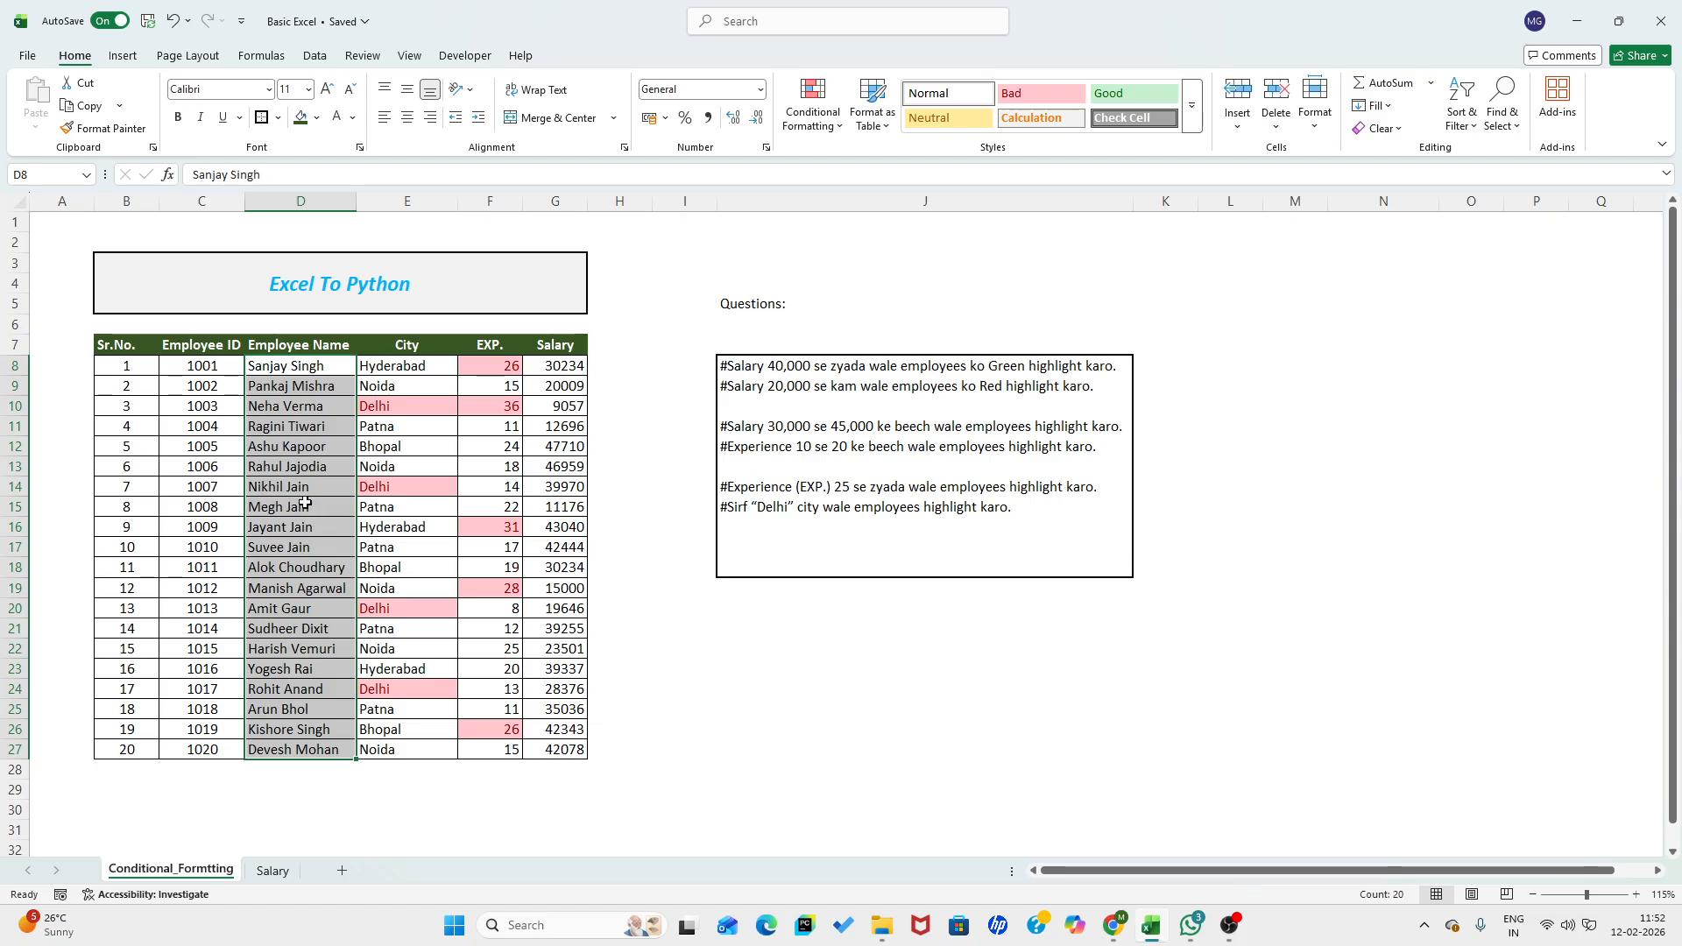
left_click(813, 110)
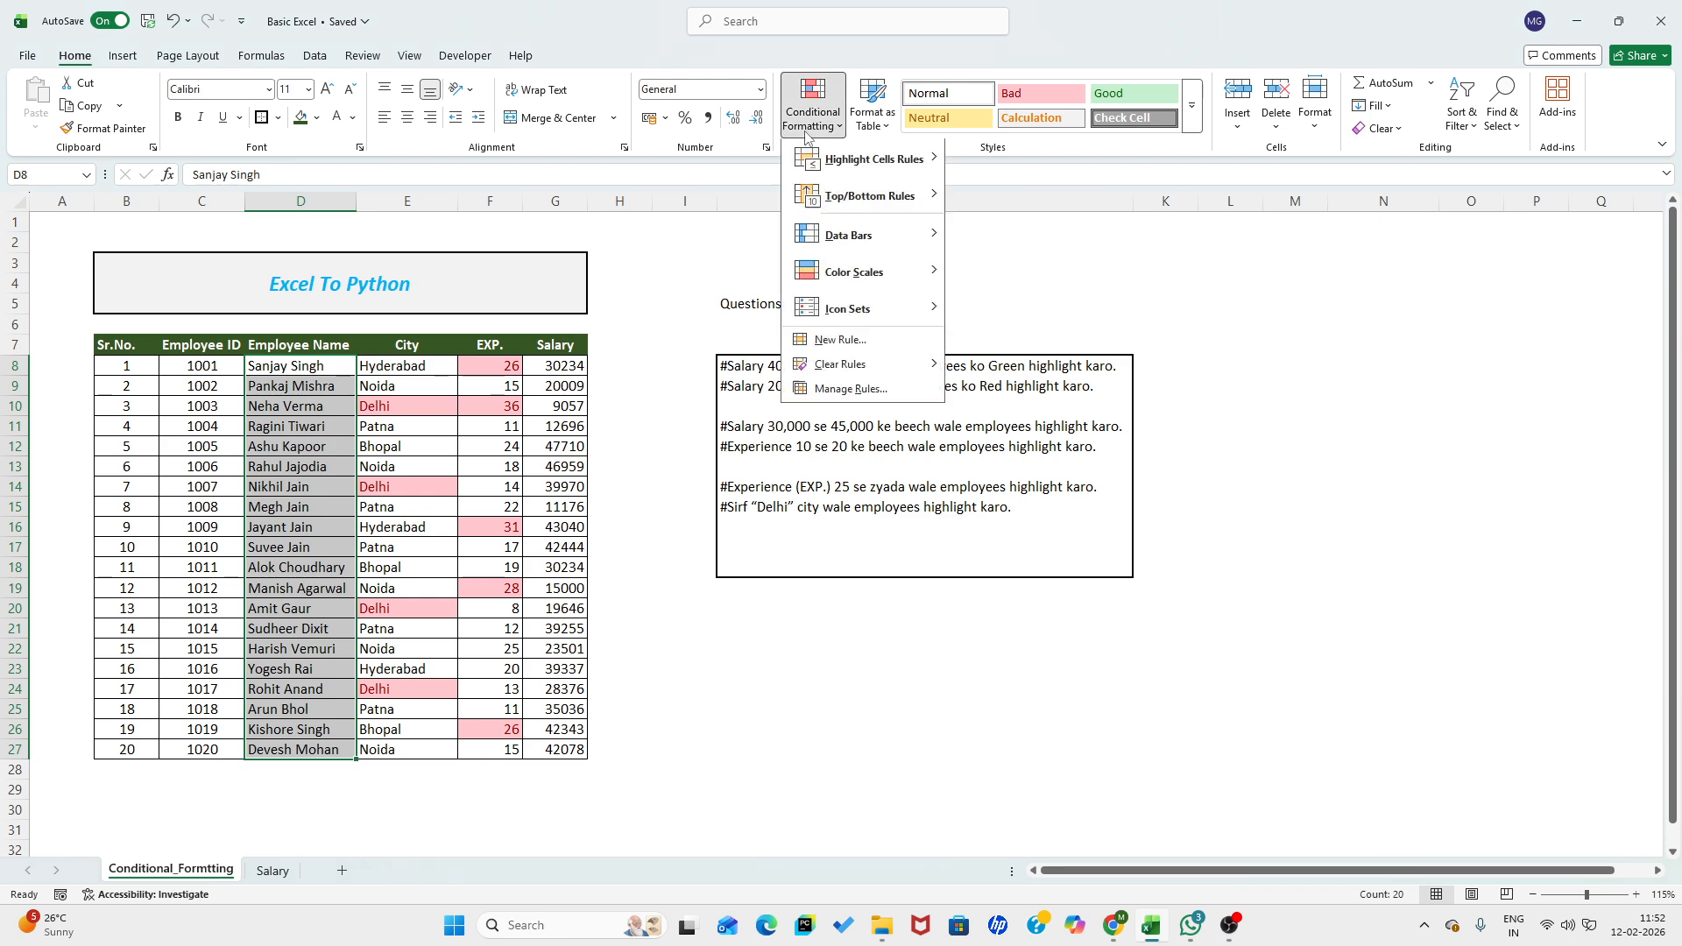
mouse_move(907, 165)
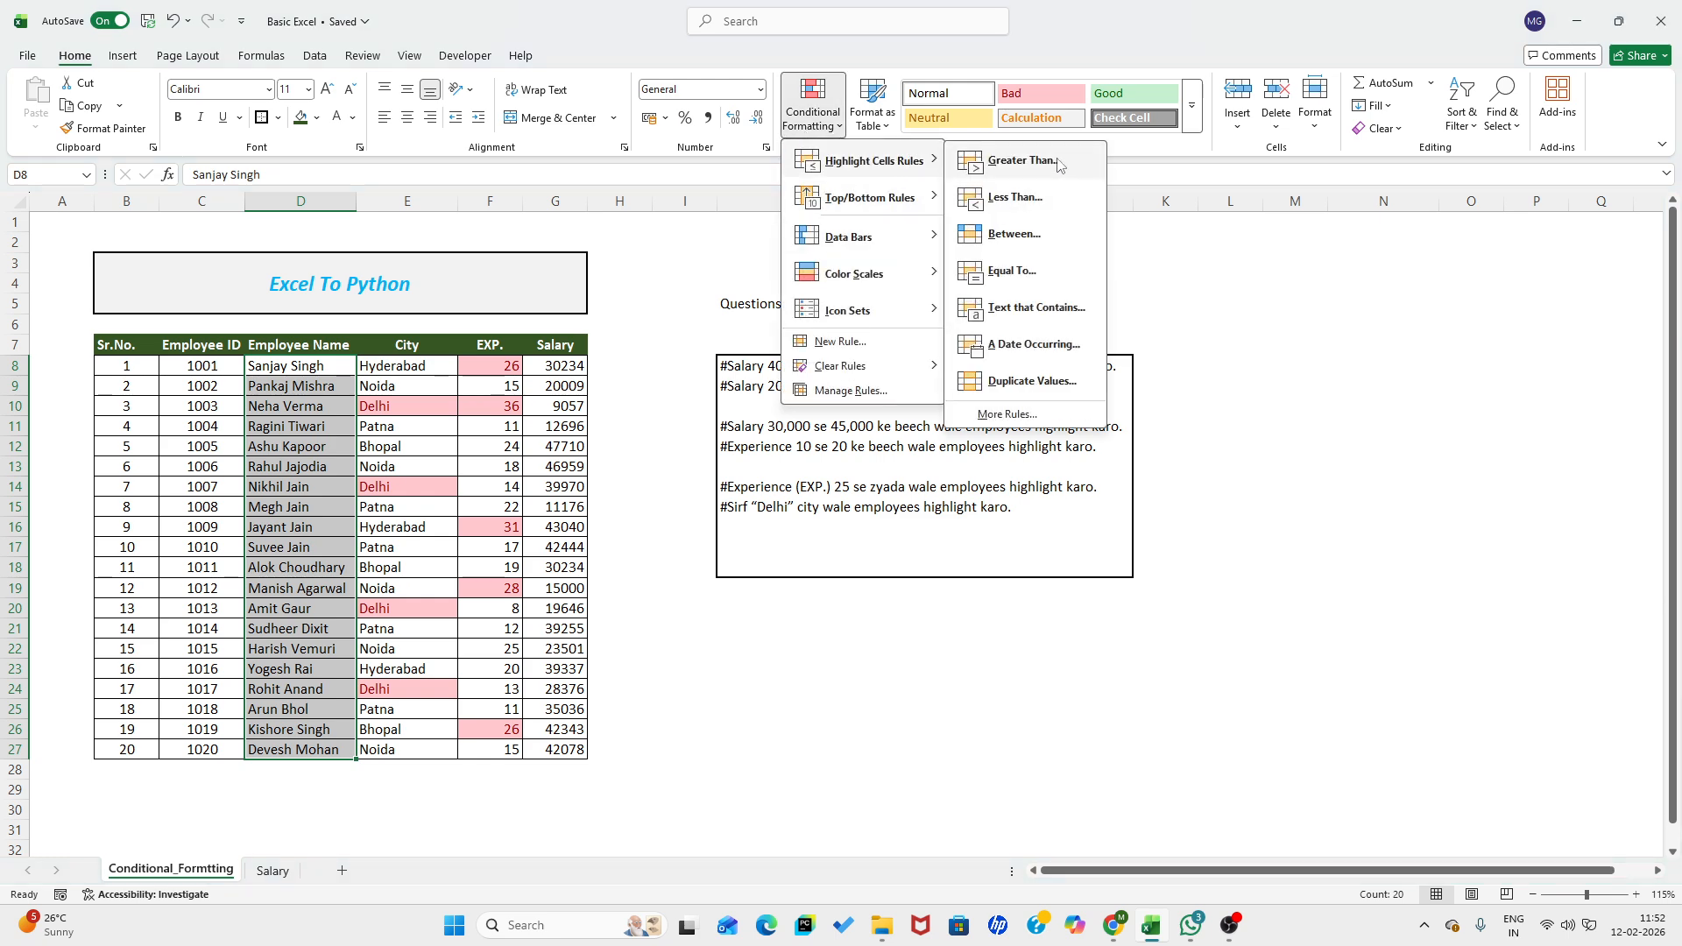
left_click(1028, 308)
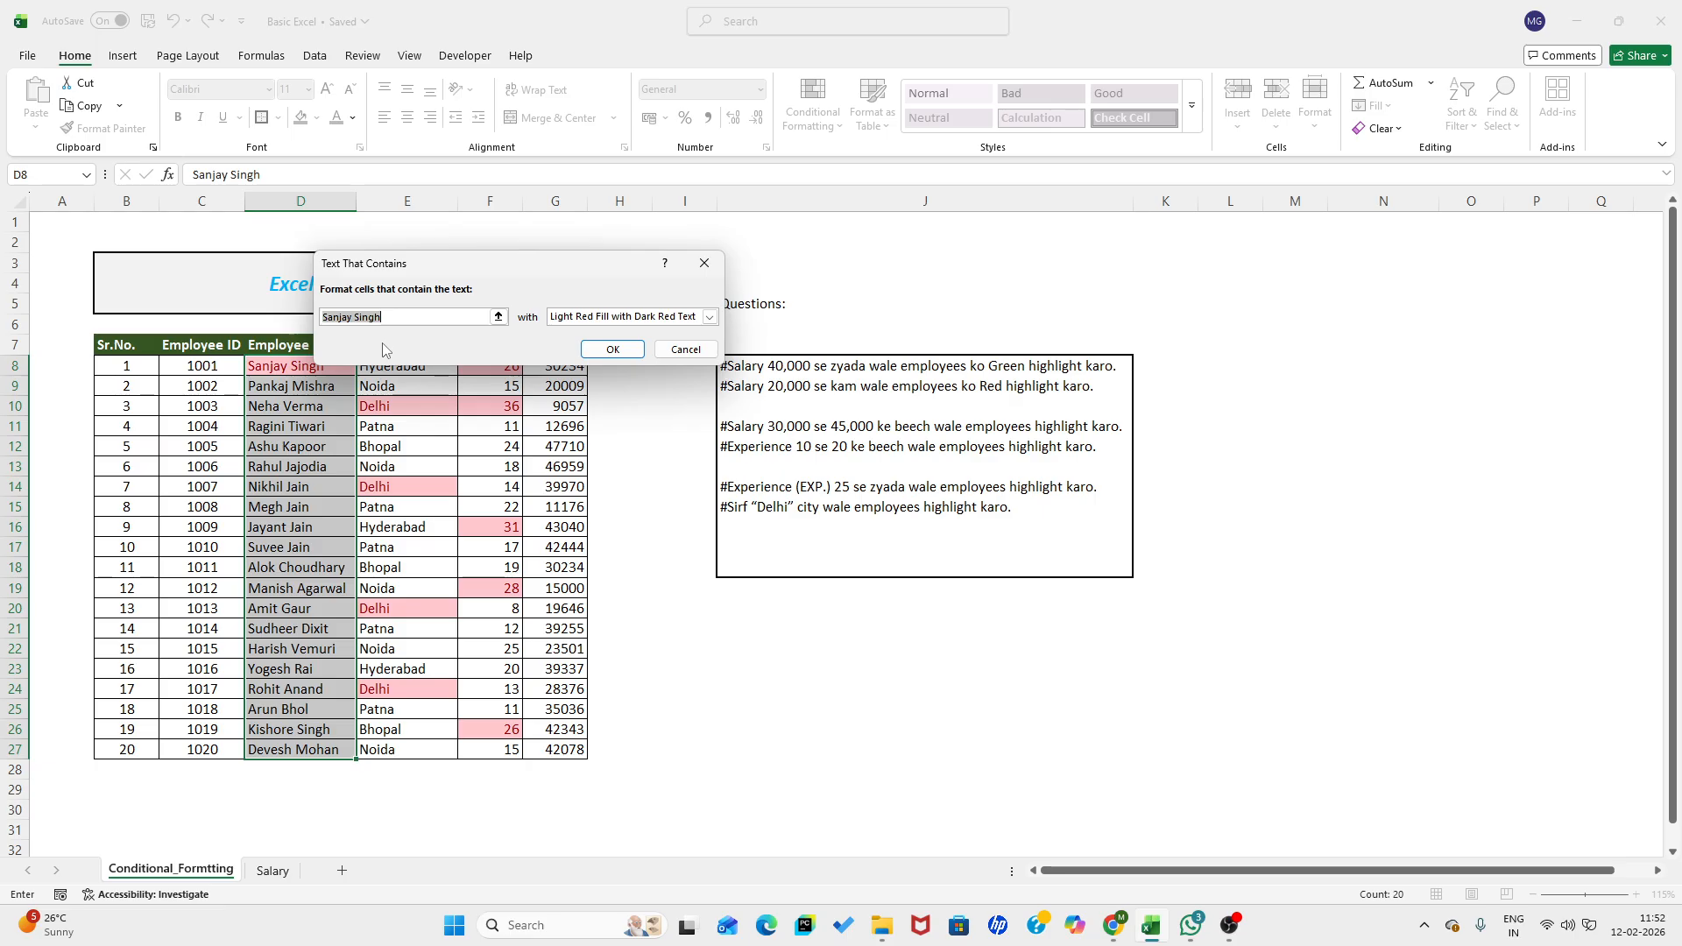
type("Jain")
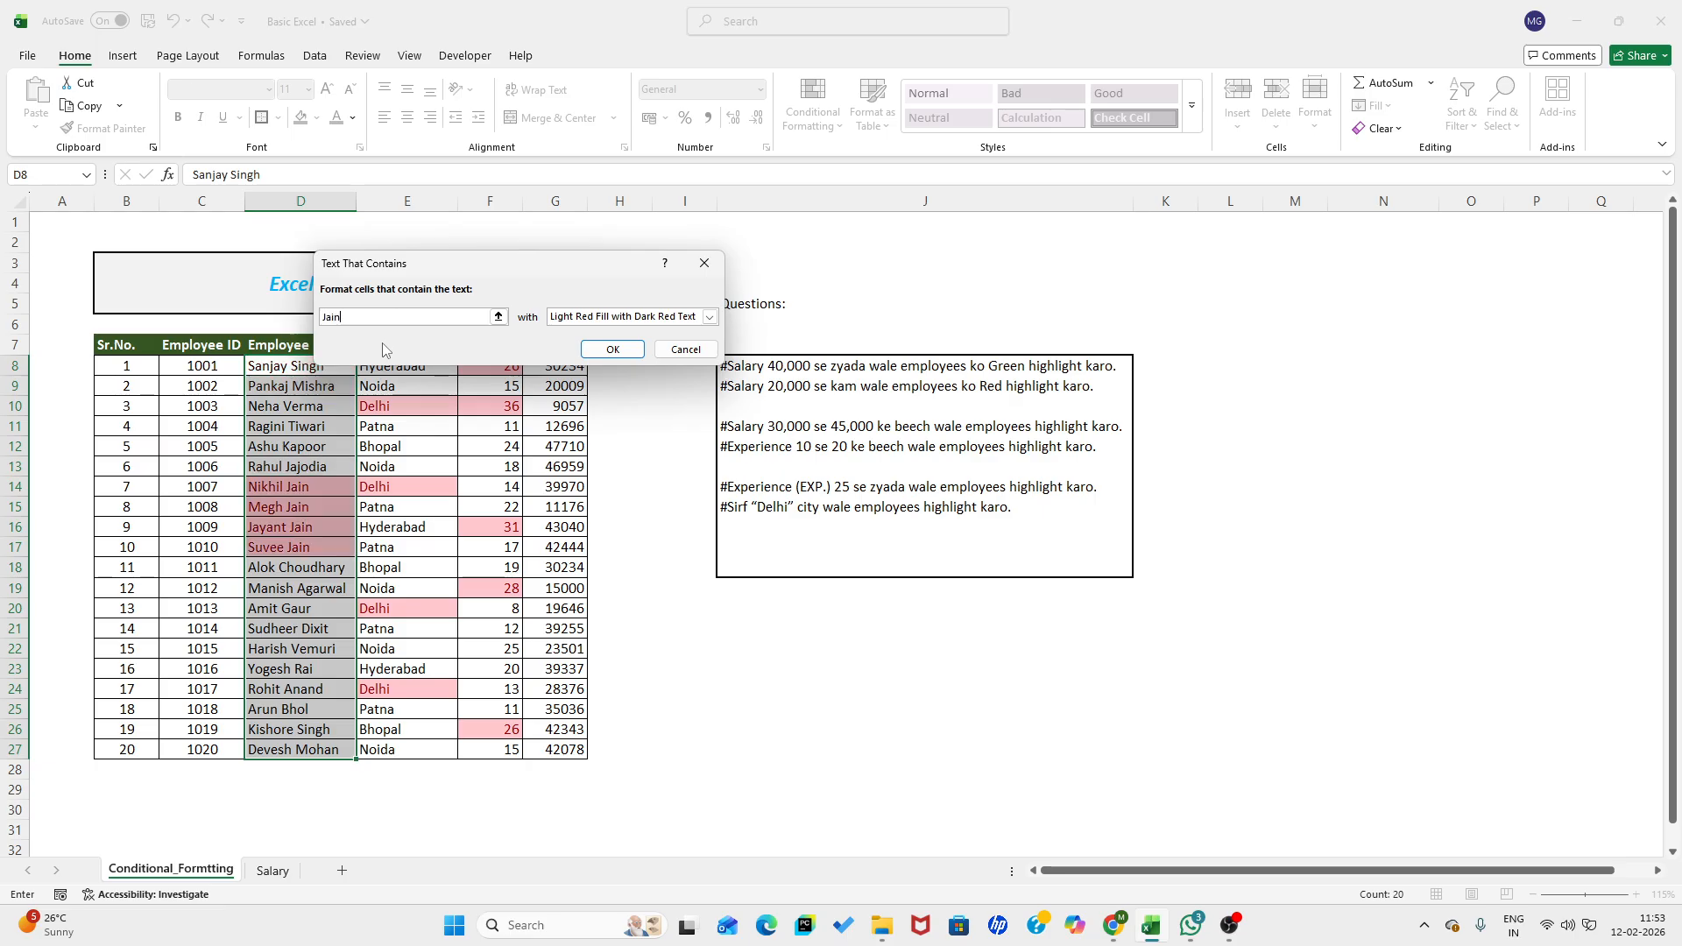
left_click(710, 318)
left_click(649, 355)
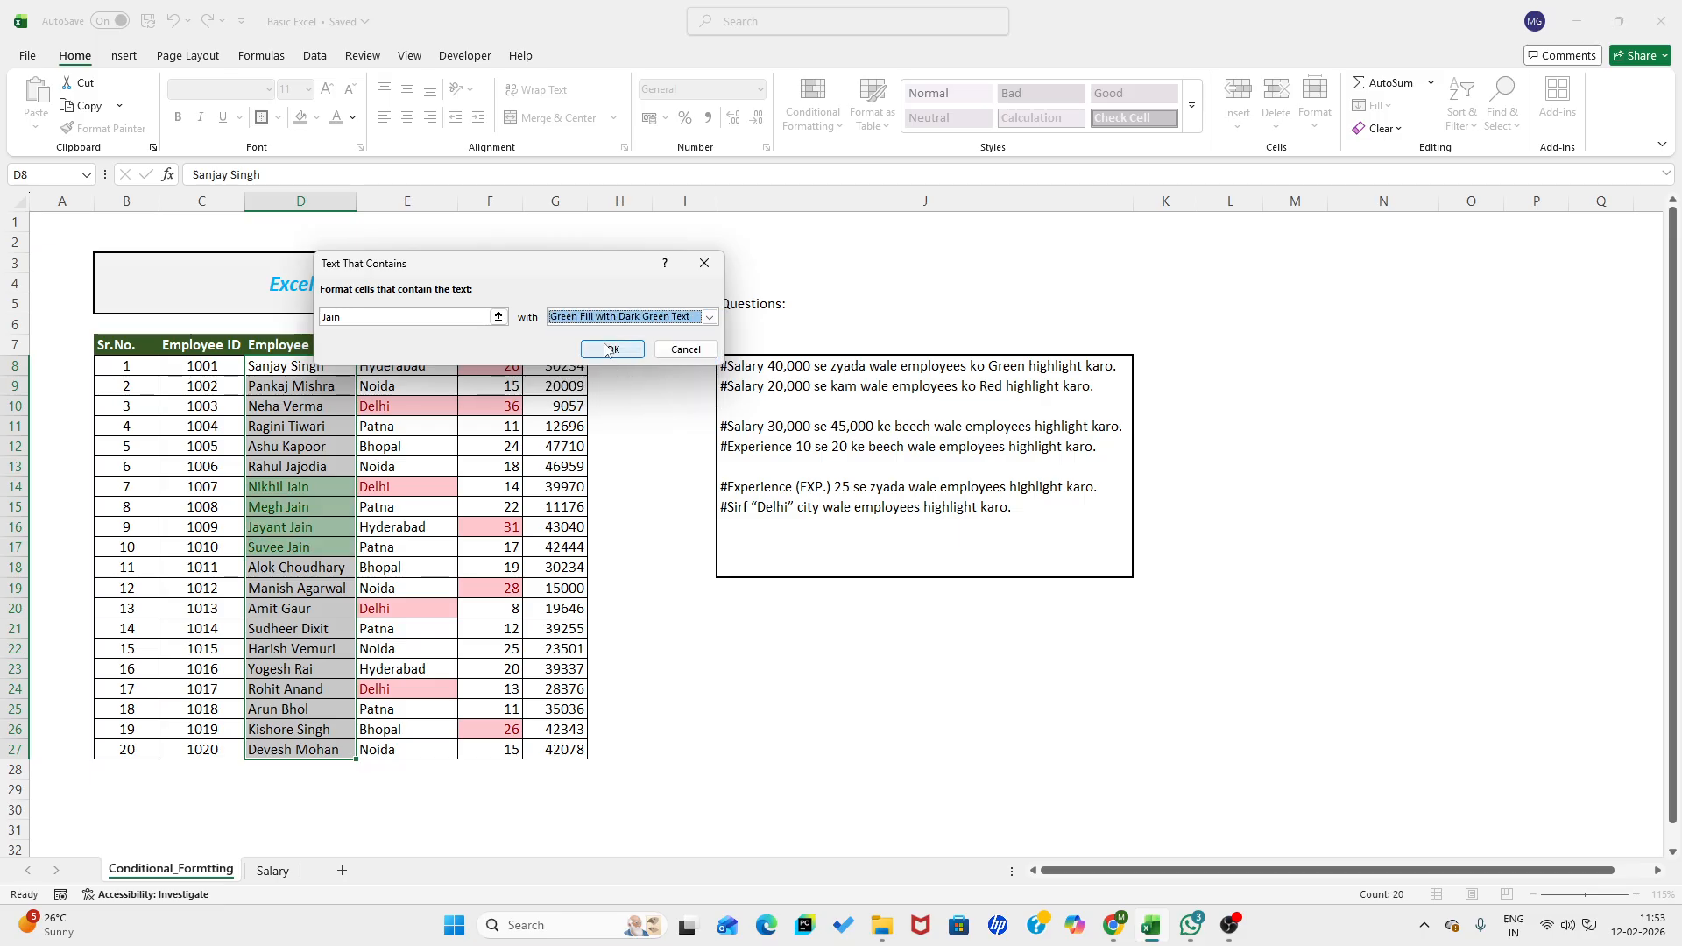
left_click(611, 349)
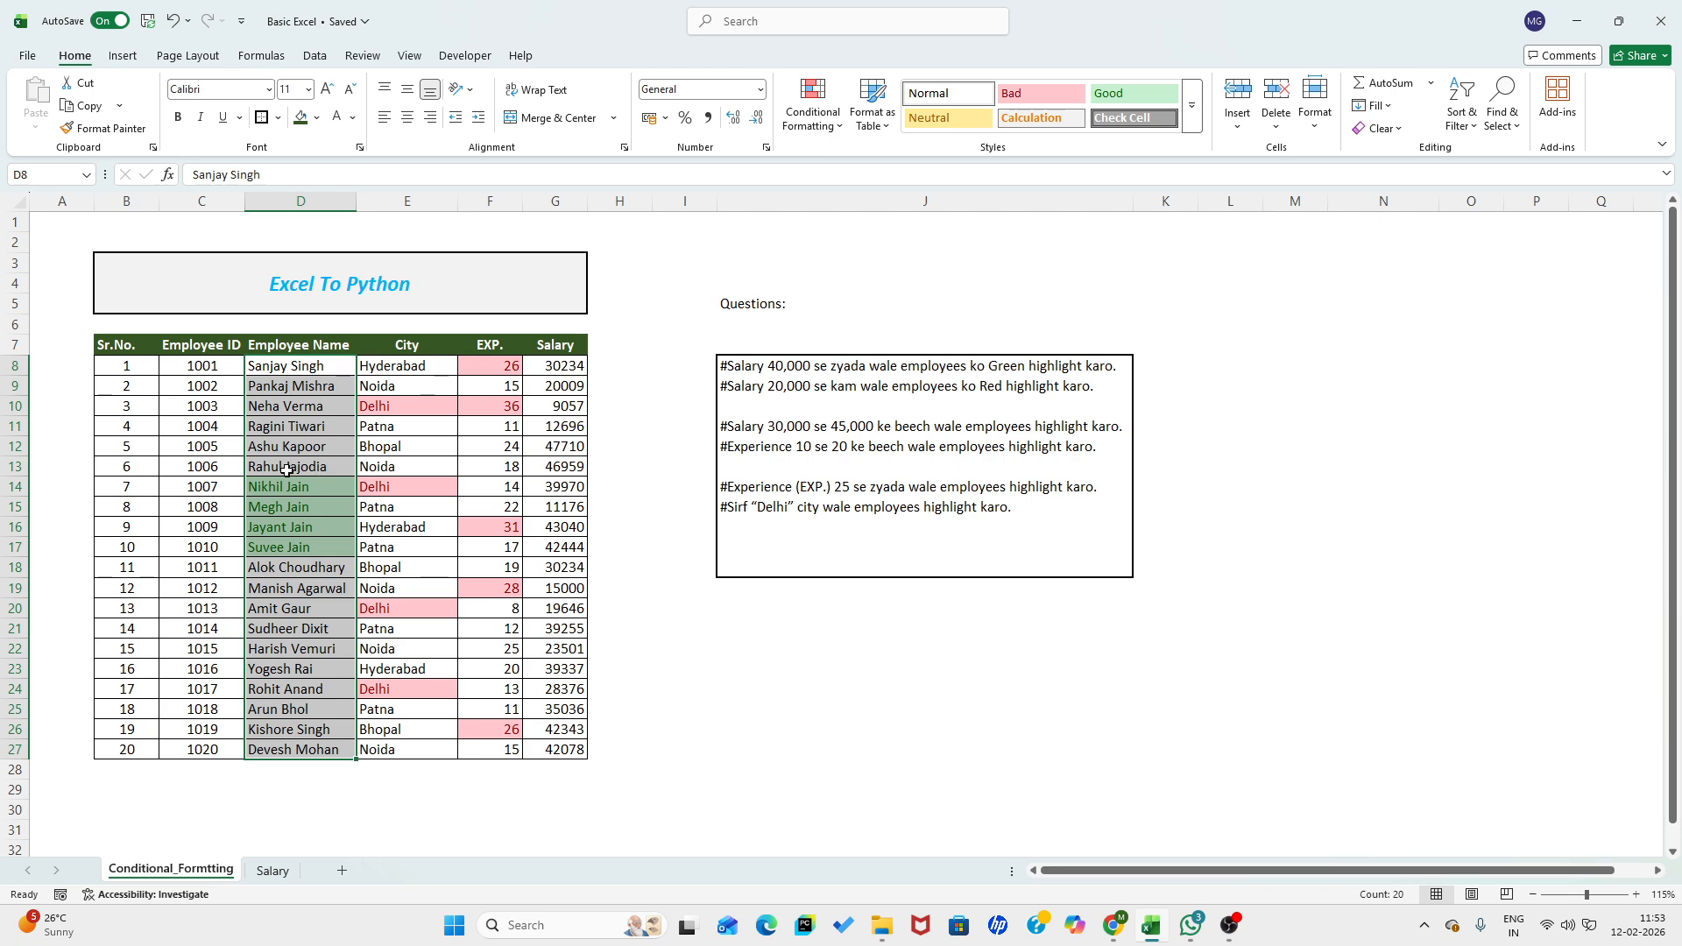
left_click(837, 125)
mouse_move(877, 161)
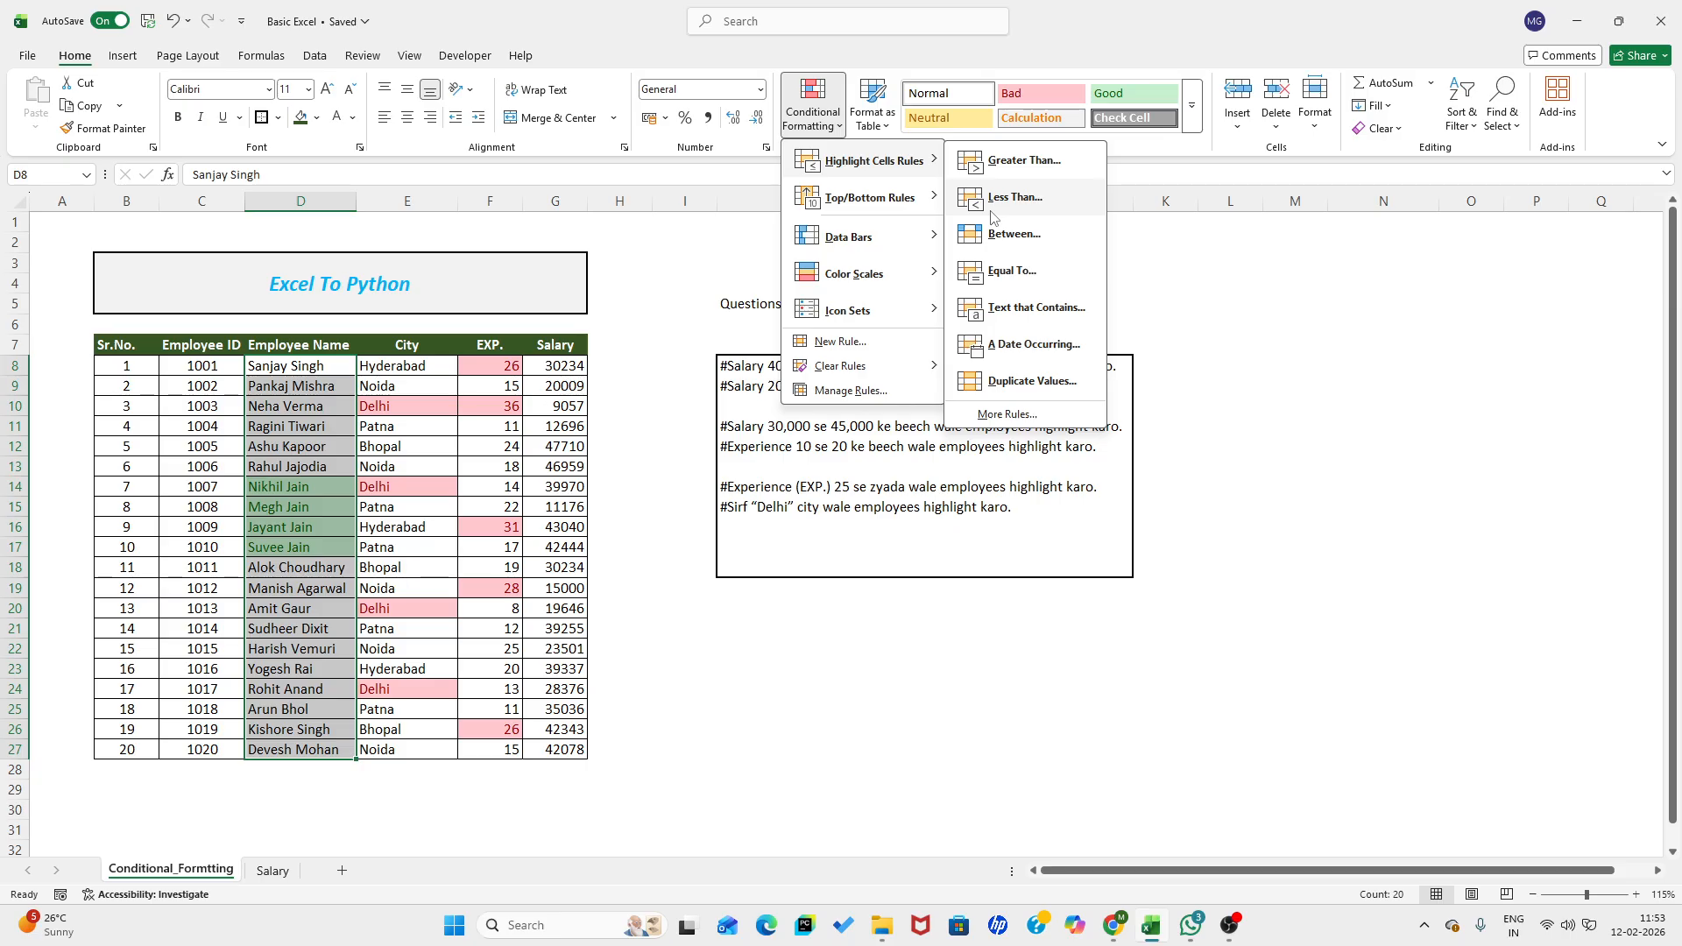
left_click(649, 619)
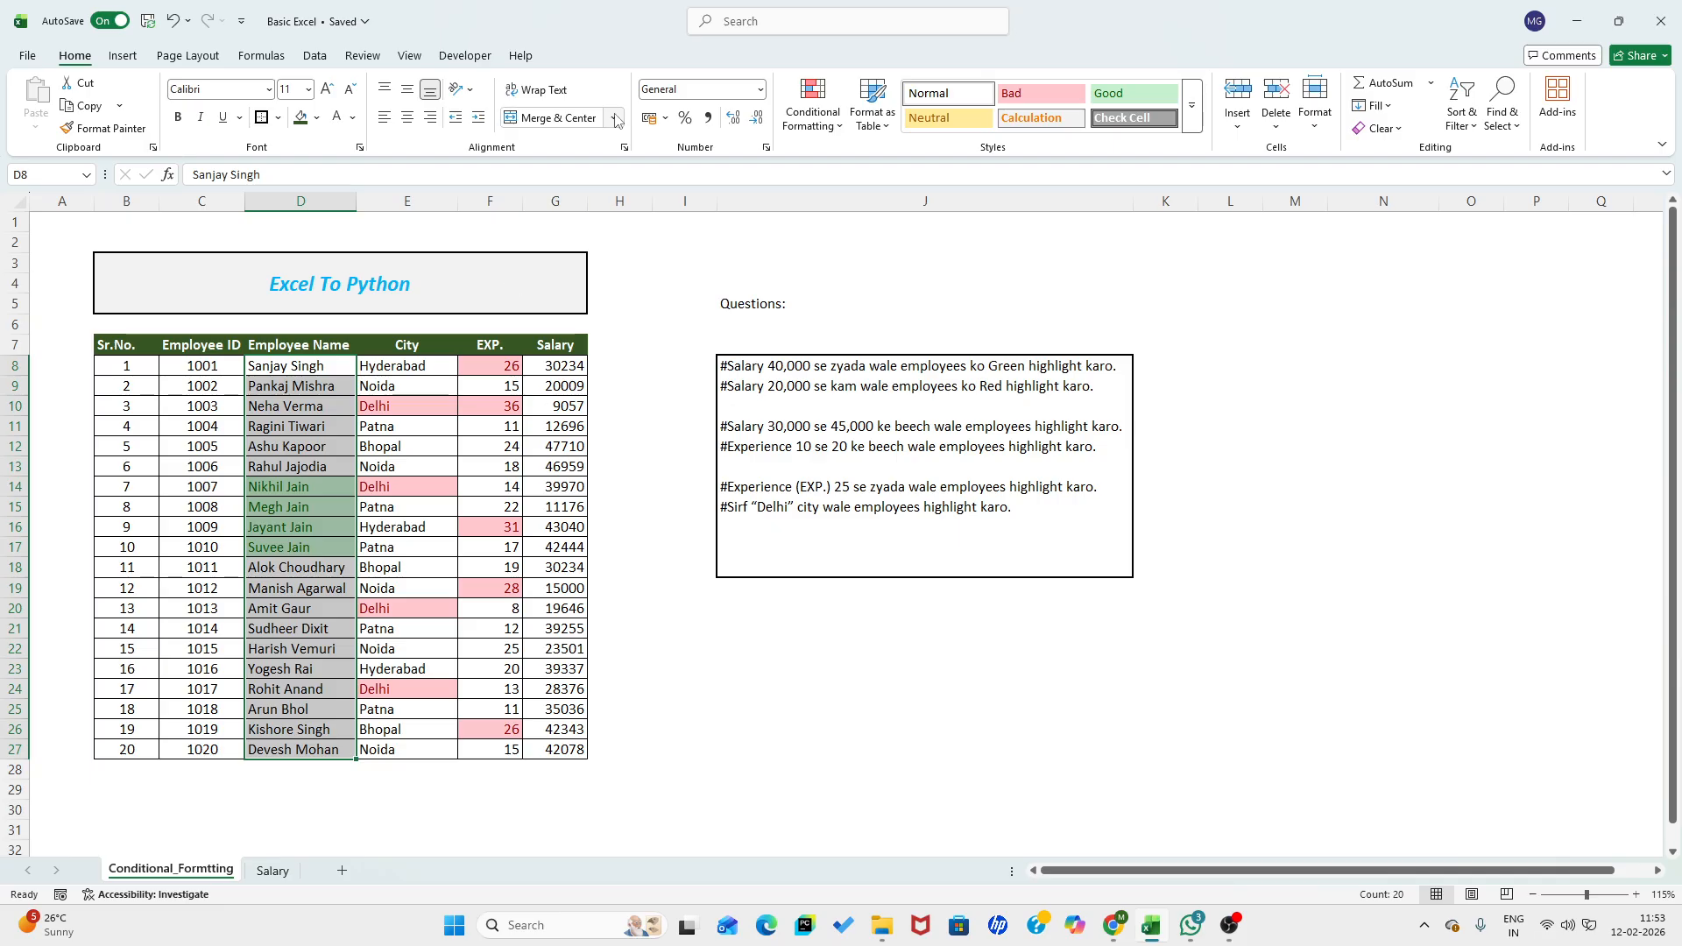
left_click(814, 113)
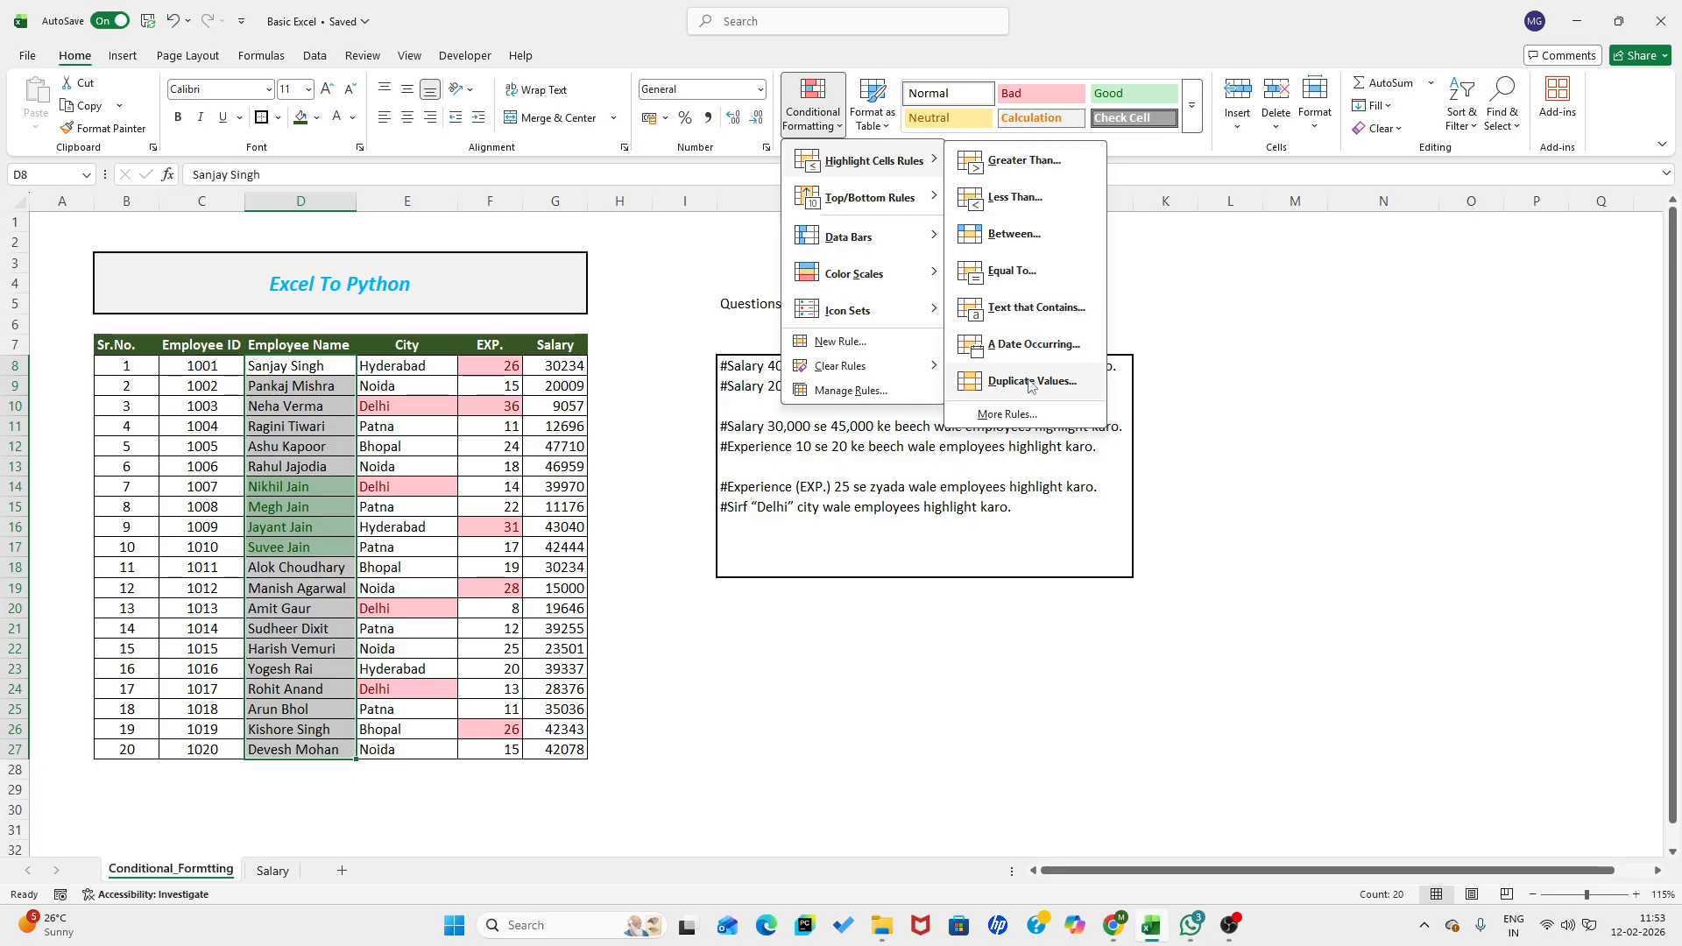
left_click(632, 485)
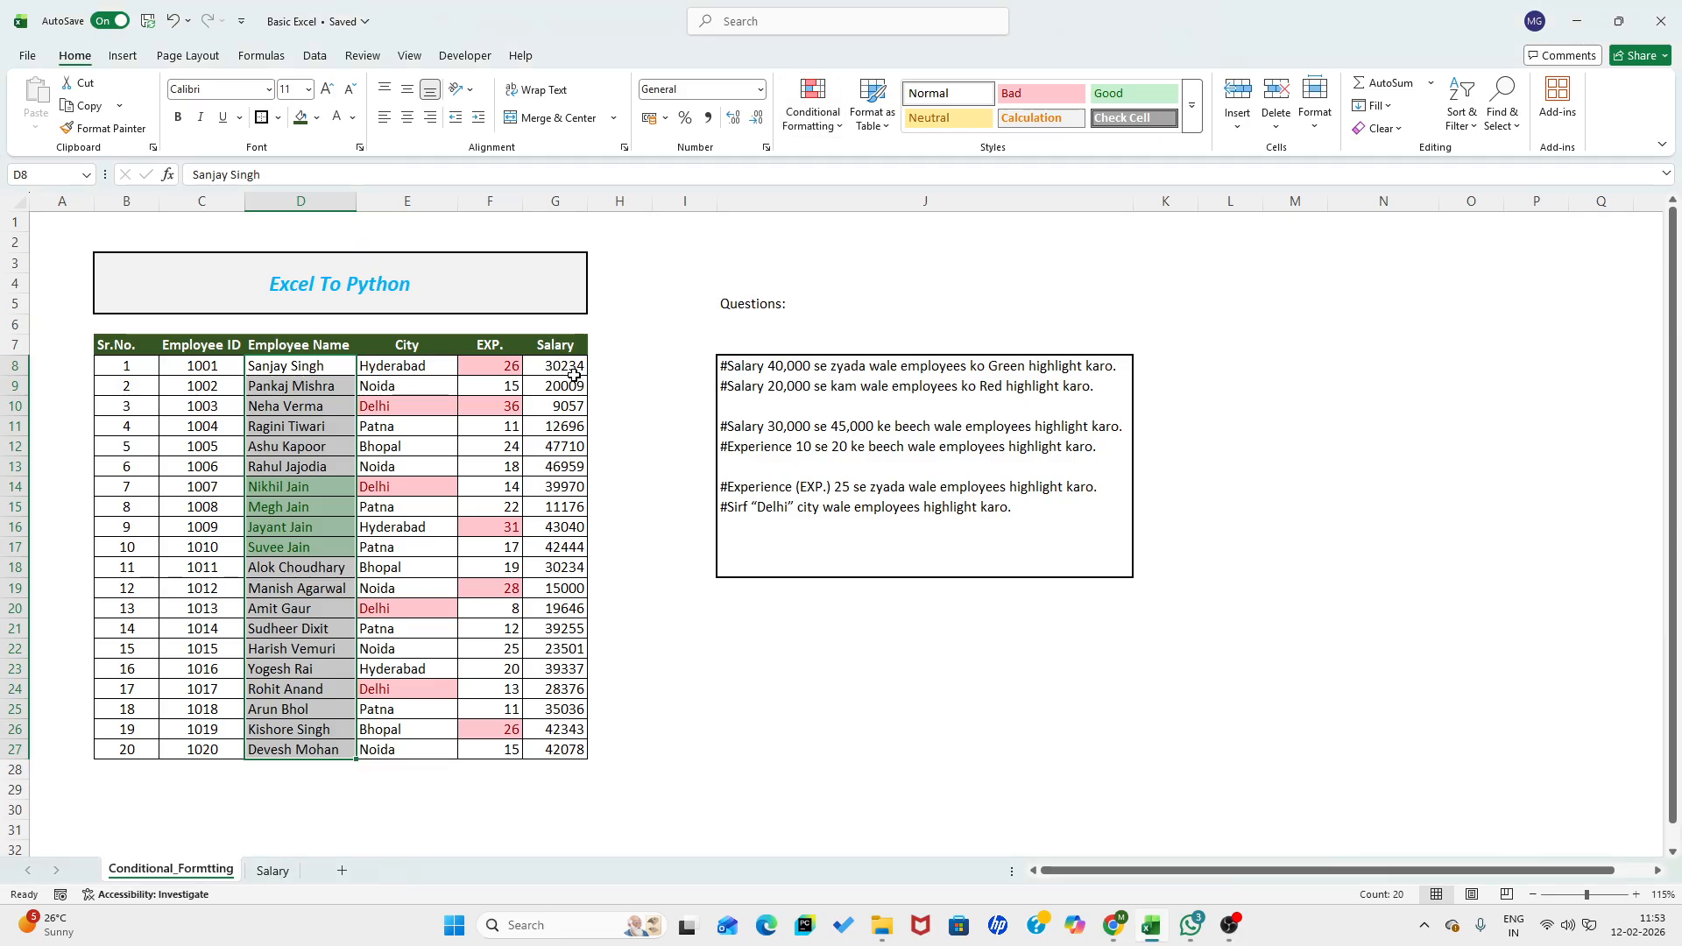
- Highlight duplicate Salary values in G8:G27 using Light Red Fill with Dark Red Text
left_click_drag(571, 366, 600, 772)
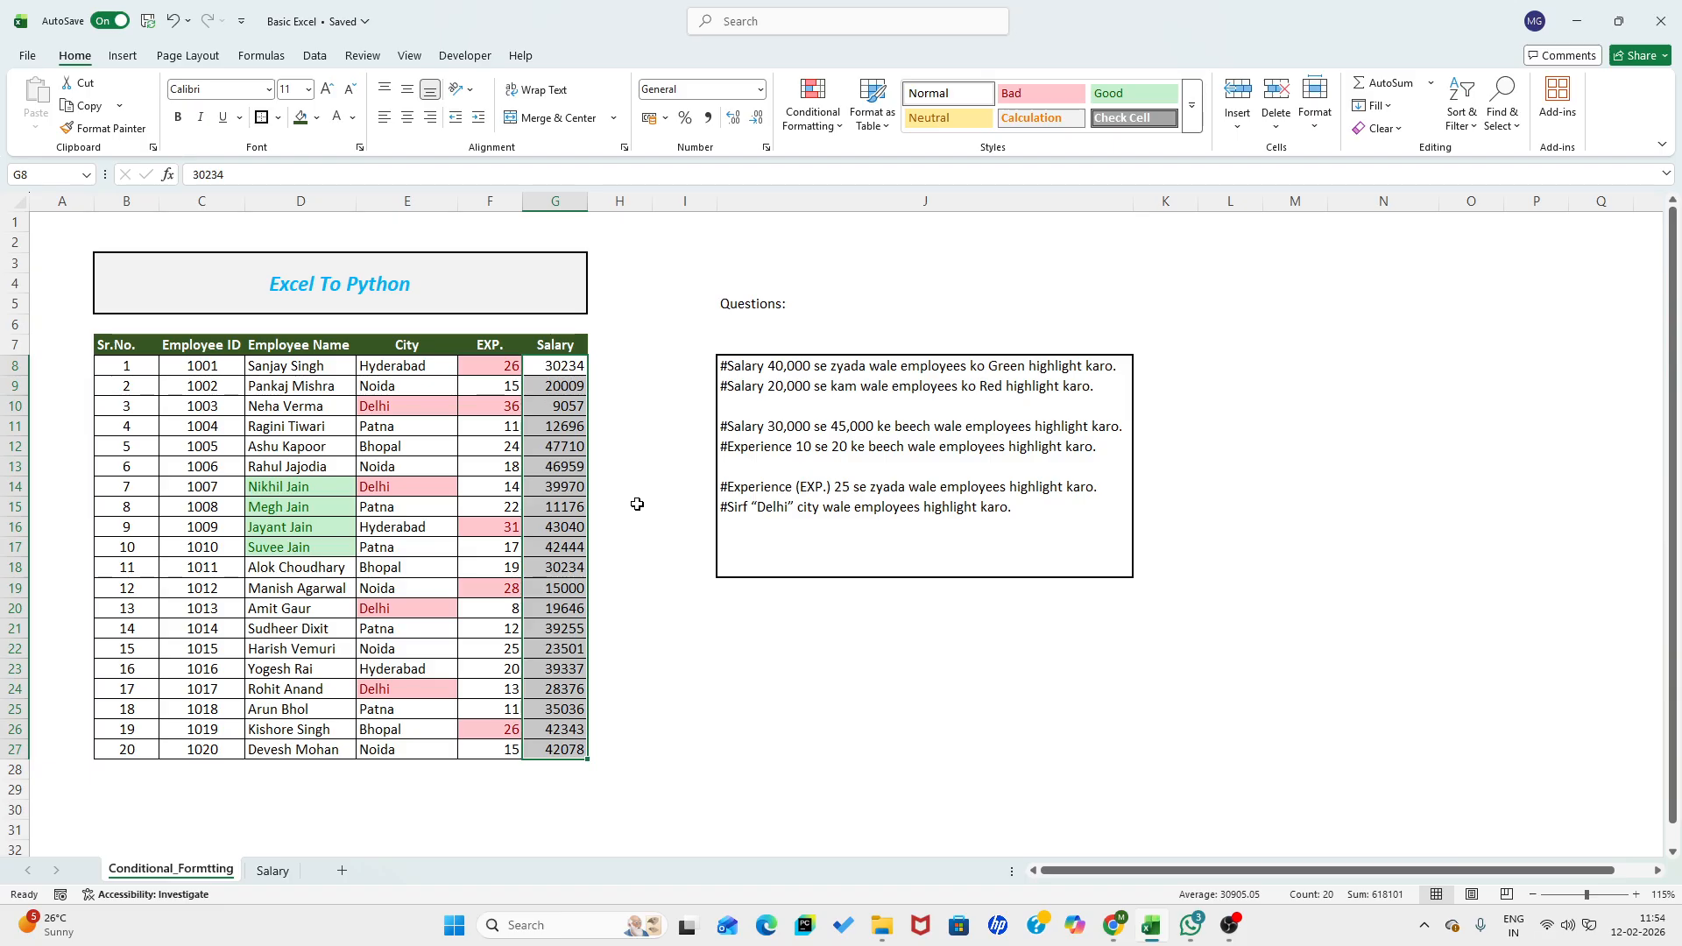
left_click(814, 105)
mouse_move(885, 160)
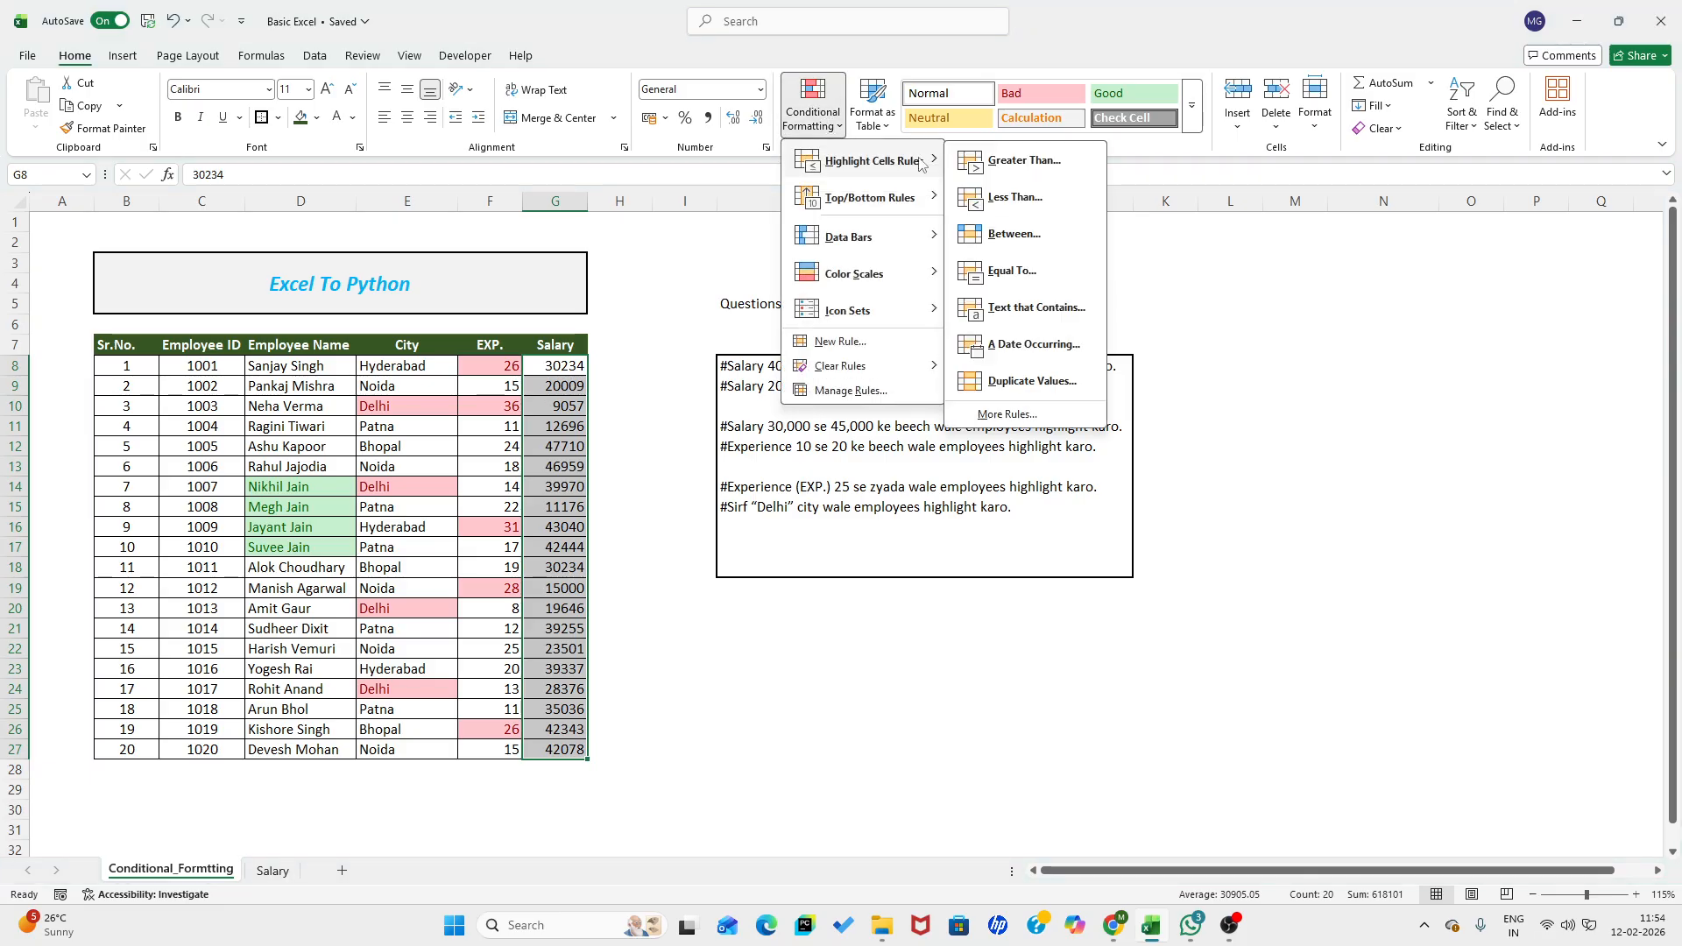
left_click(1027, 387)
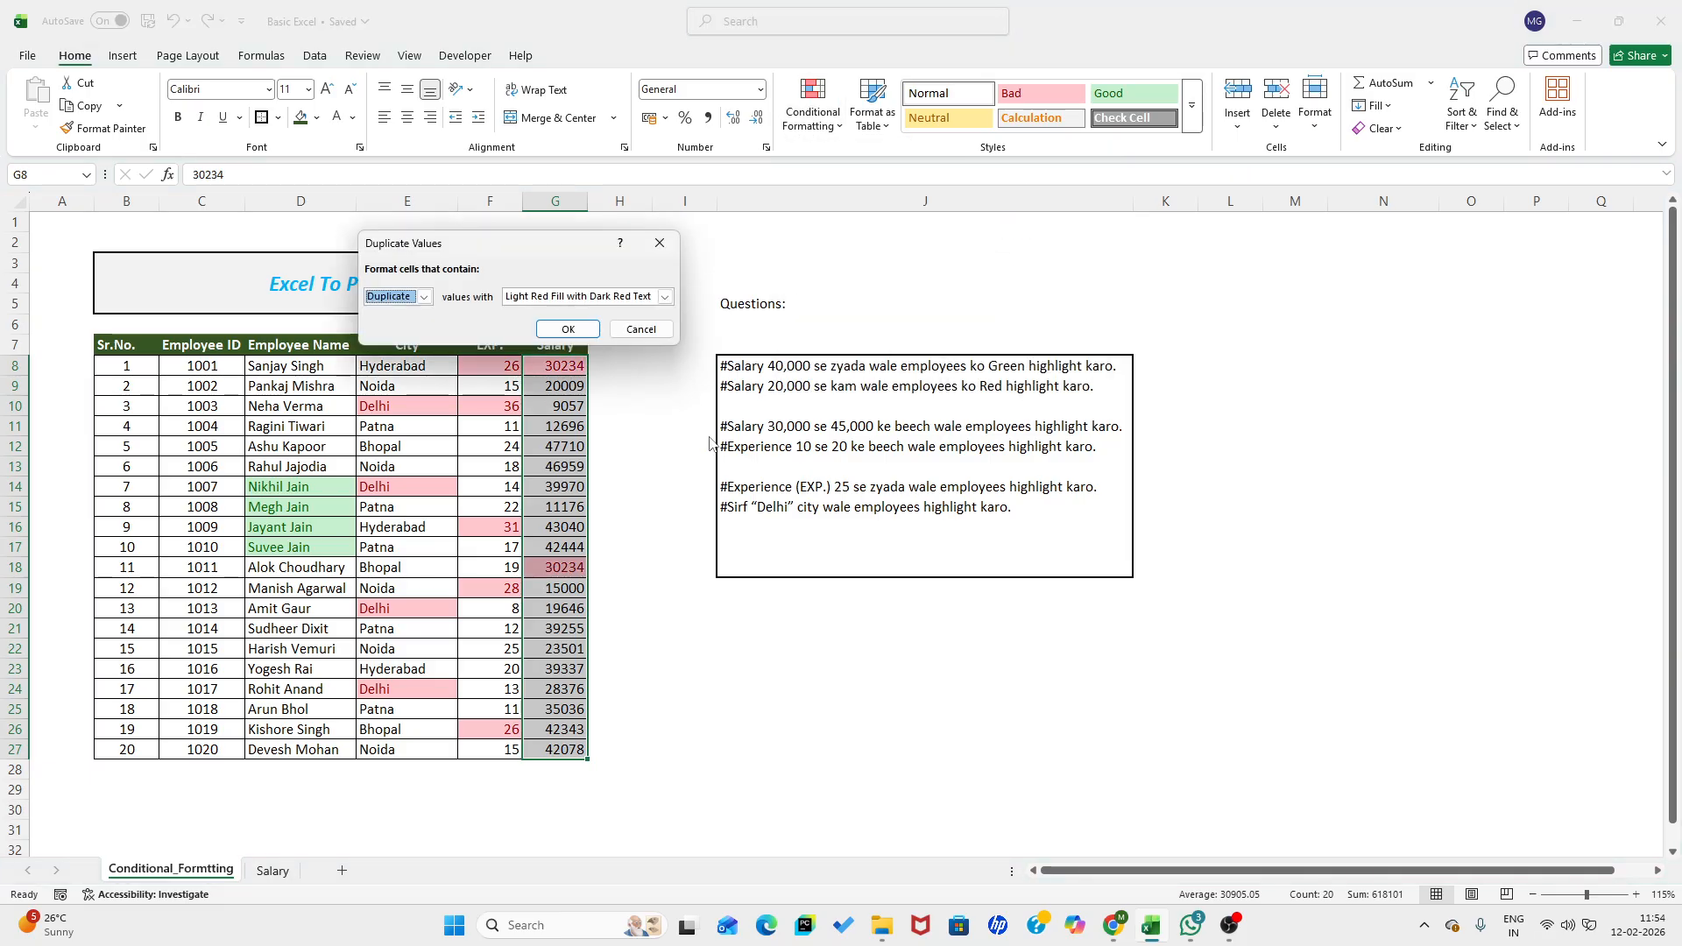
left_click(566, 330)
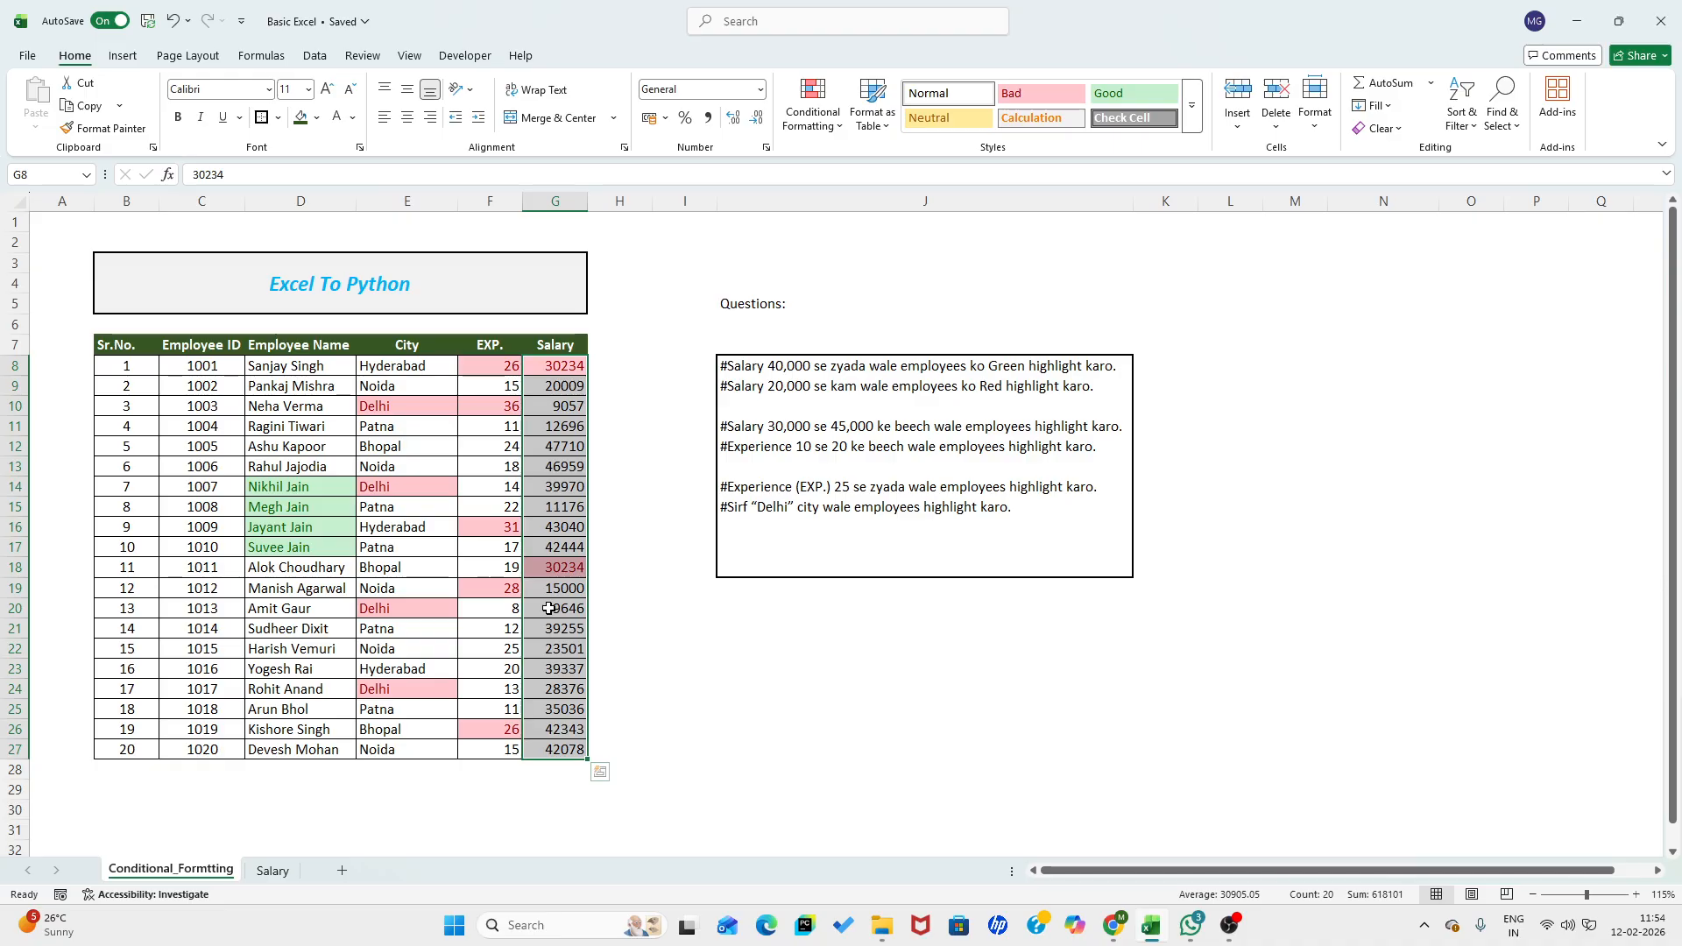
- Select the names in D8 and D18 and the salary in G18 to review the employees with duplicate salaries
left_click(281, 365)
left_click(299, 569)
left_click(562, 567)
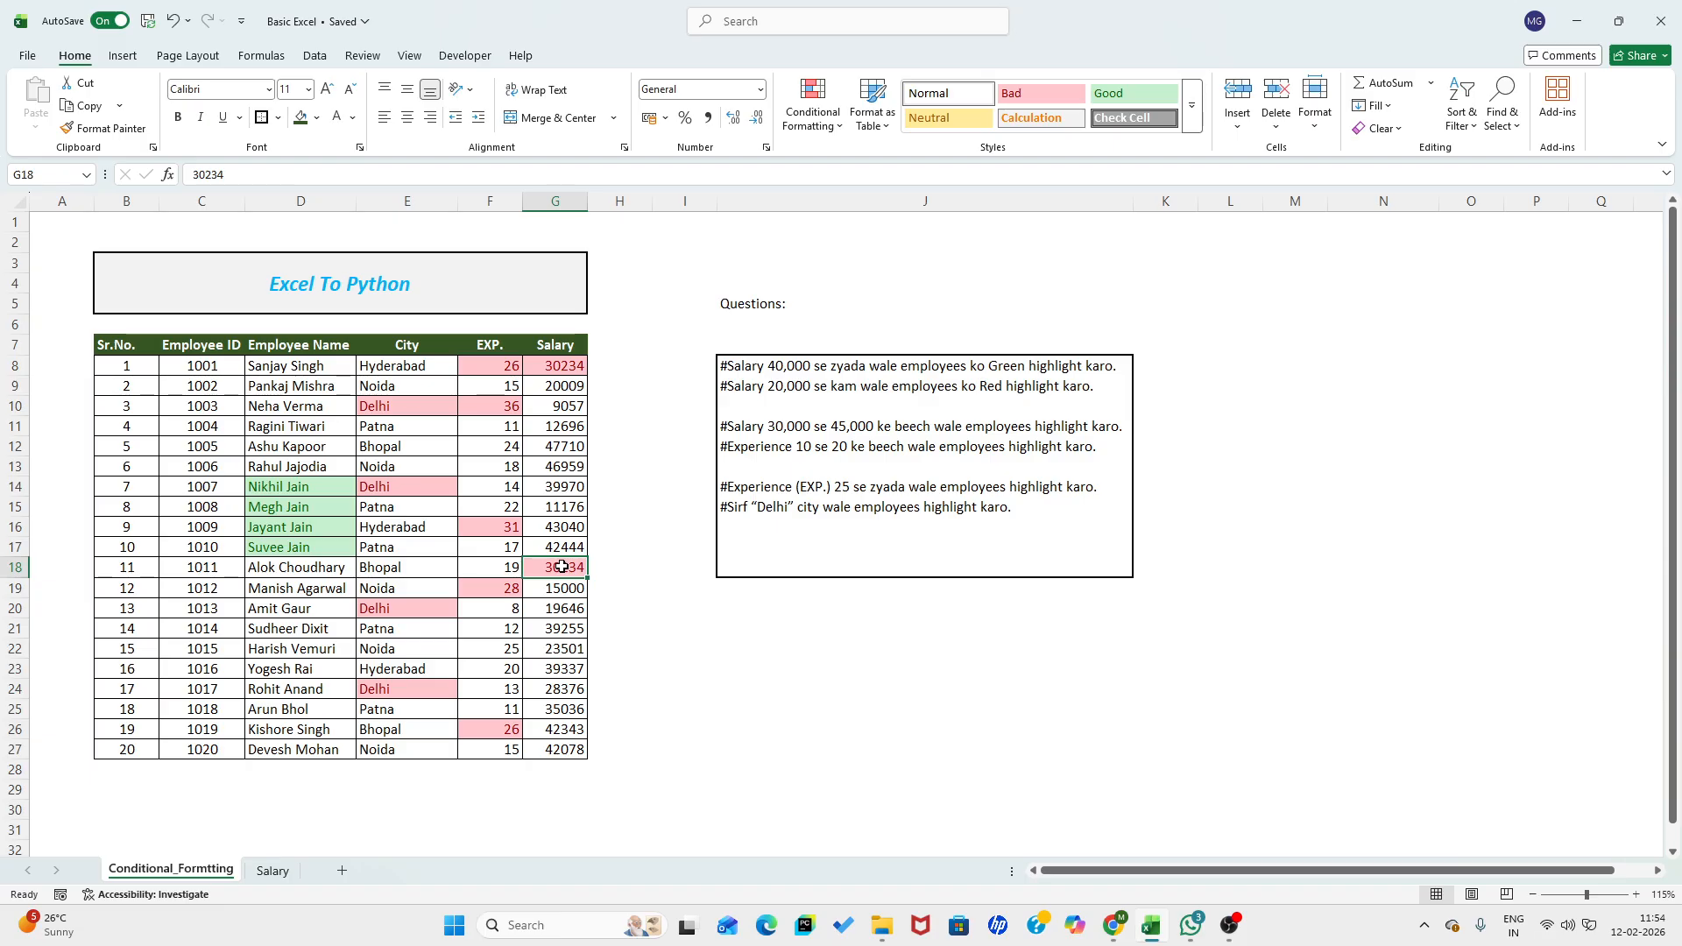
- Clear the conditional formatting rules from the monthly salary cells C10:N29 on the Salary sheet
left_click(273, 872)
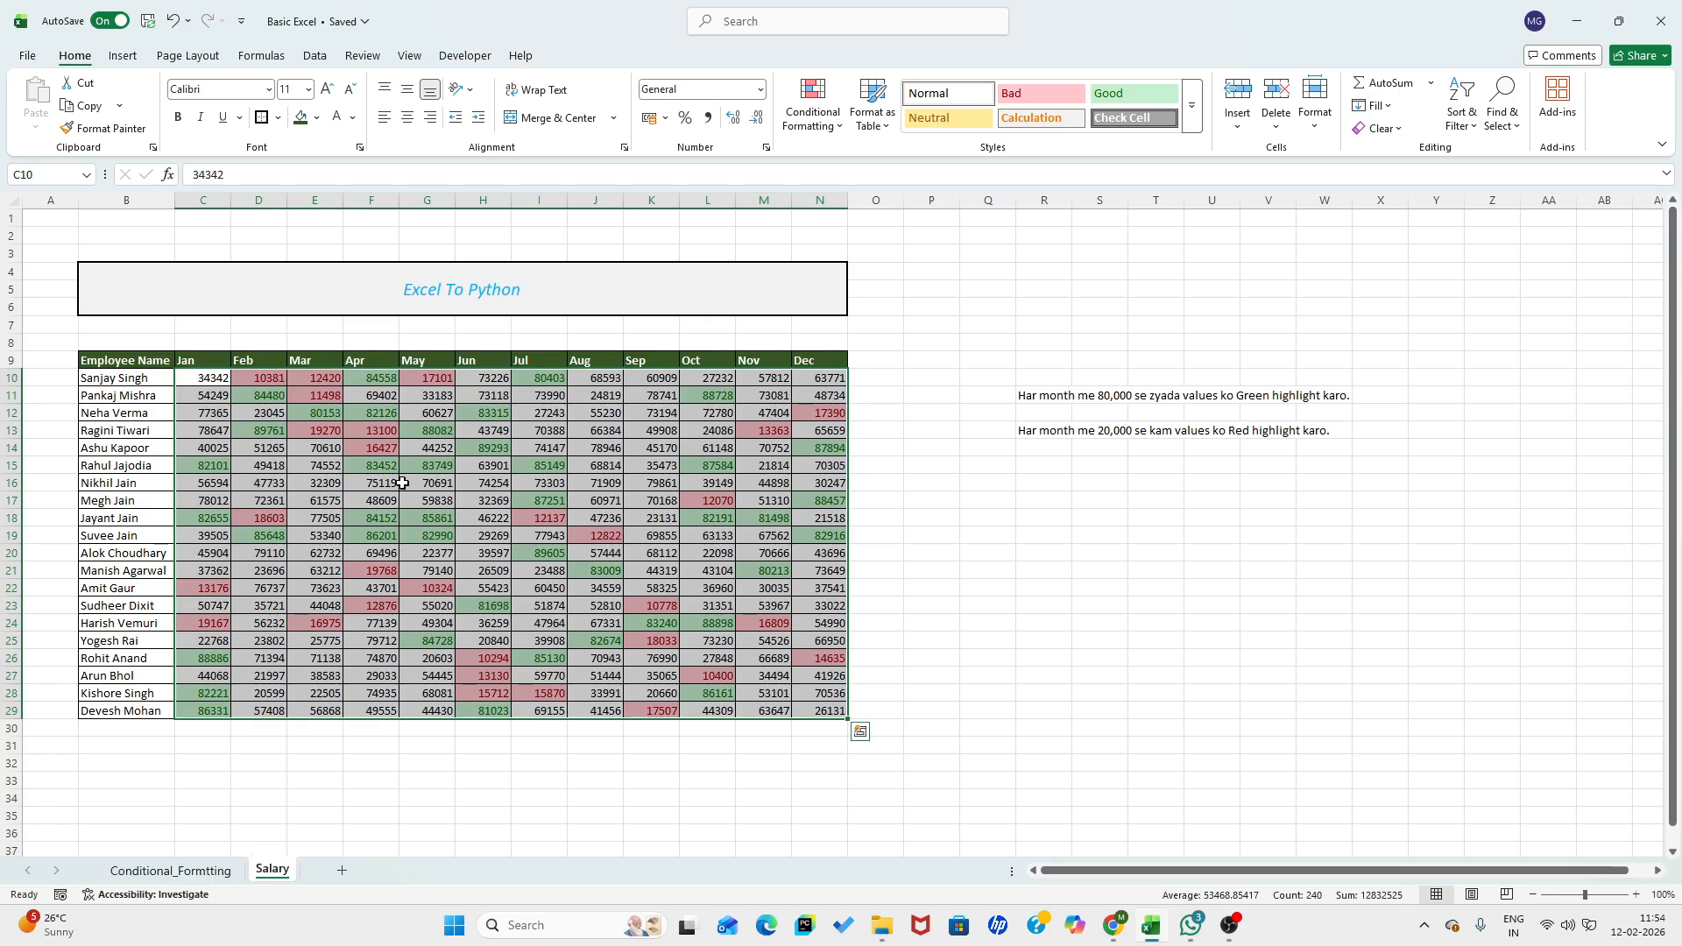
left_click(809, 129)
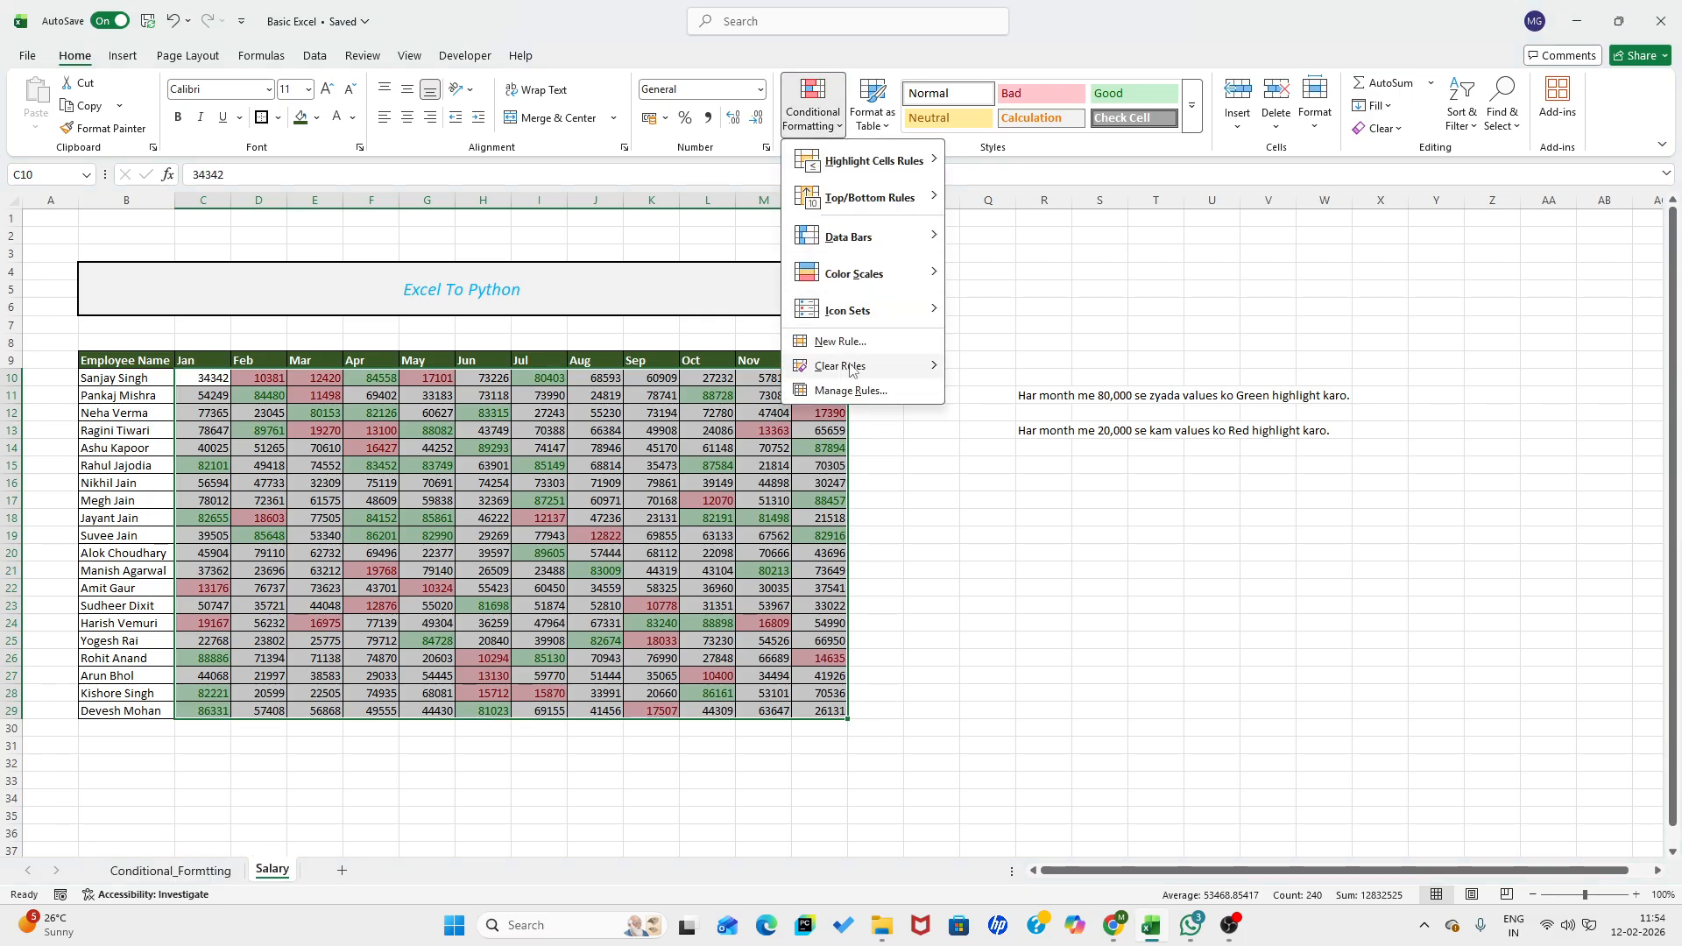
mouse_move(876, 366)
left_click(1034, 368)
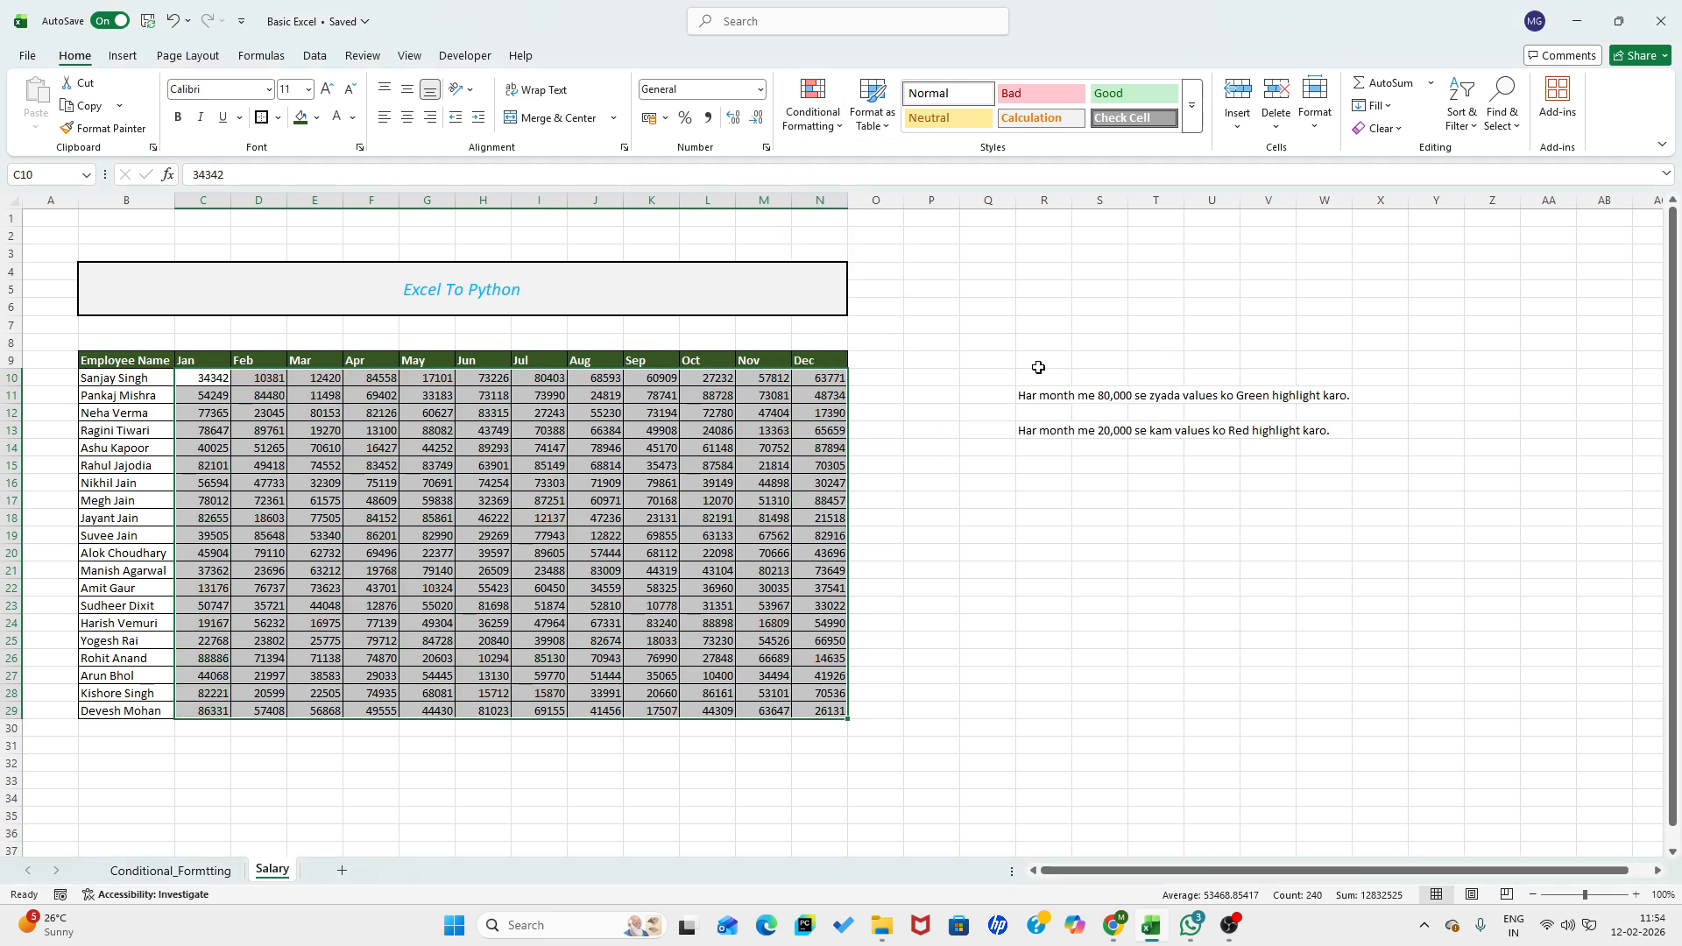
- Deselect the salary table and hide the gridlines on the Salary sheet
left_click(930, 462)
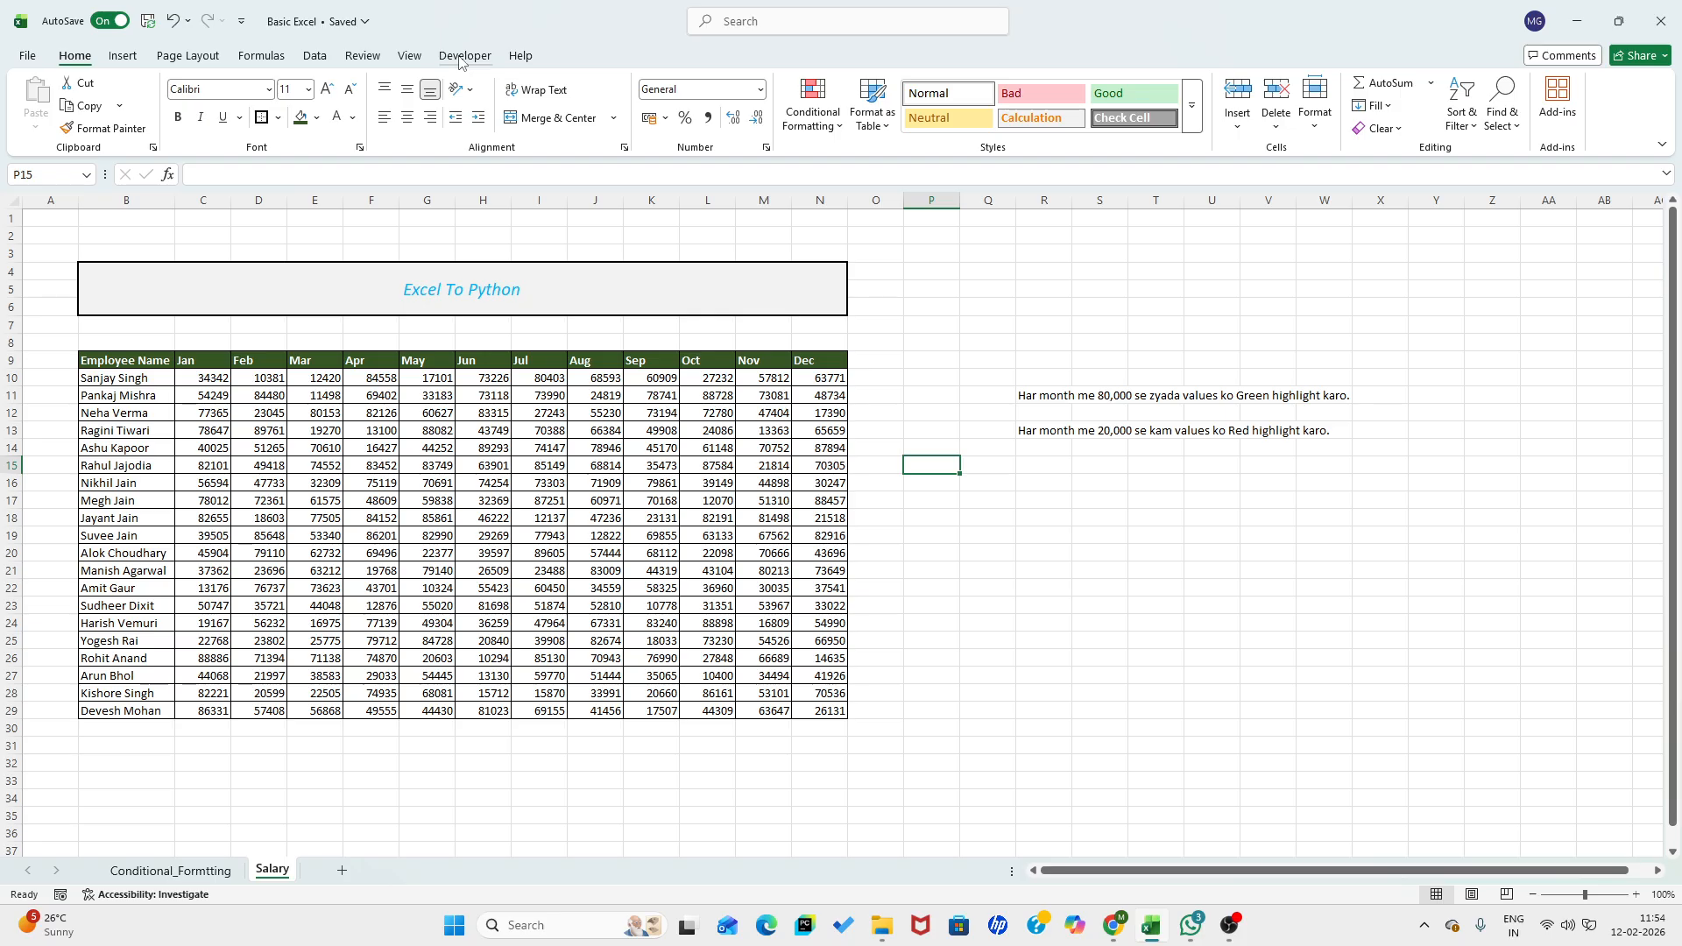
left_click(410, 56)
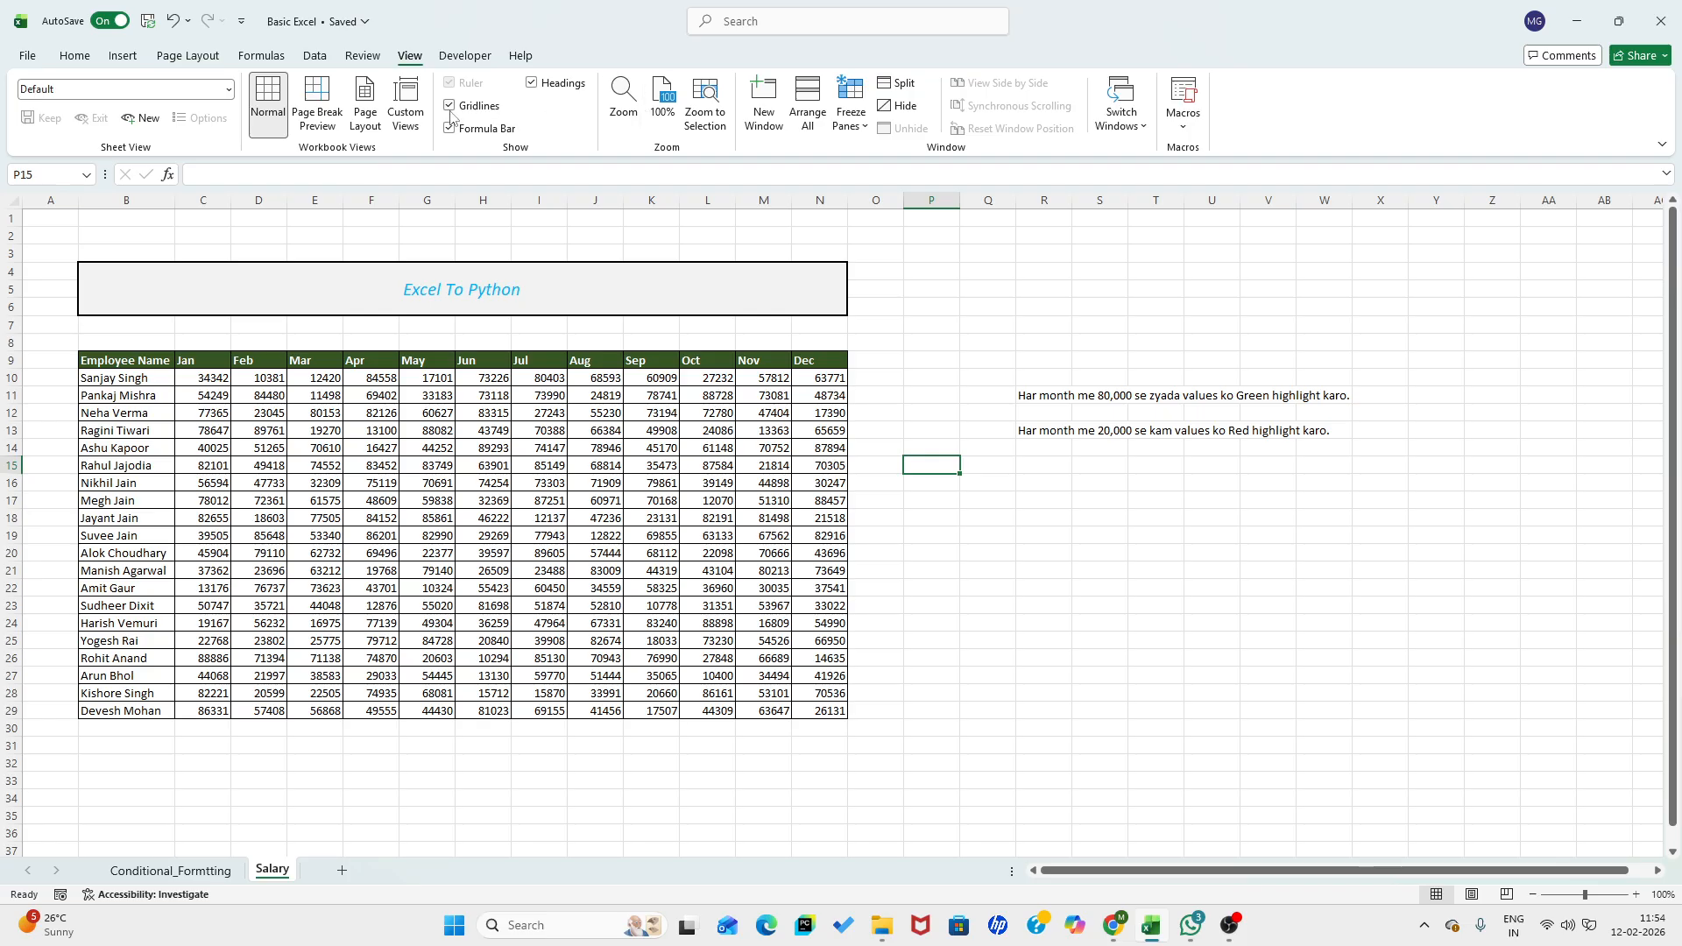
left_click(450, 106)
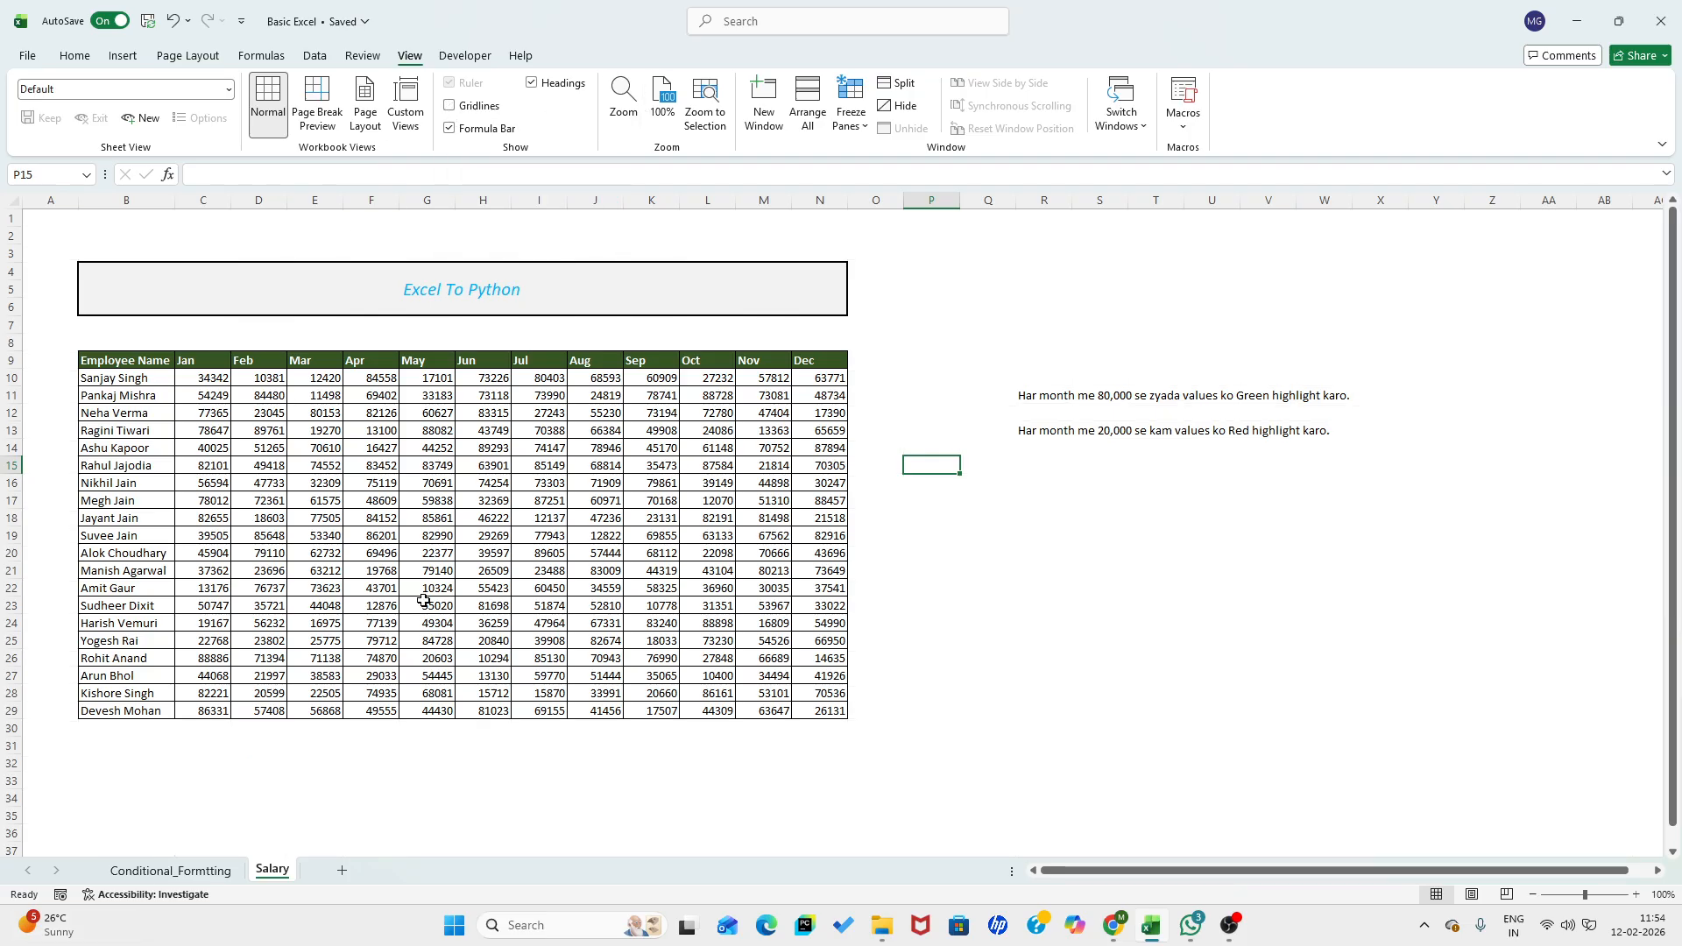
- Highlight monthly salaries in C10:N29 greater than 80000 using Light Red Fill with Dark Red Text
left_click_drag(213, 378, 828, 711)
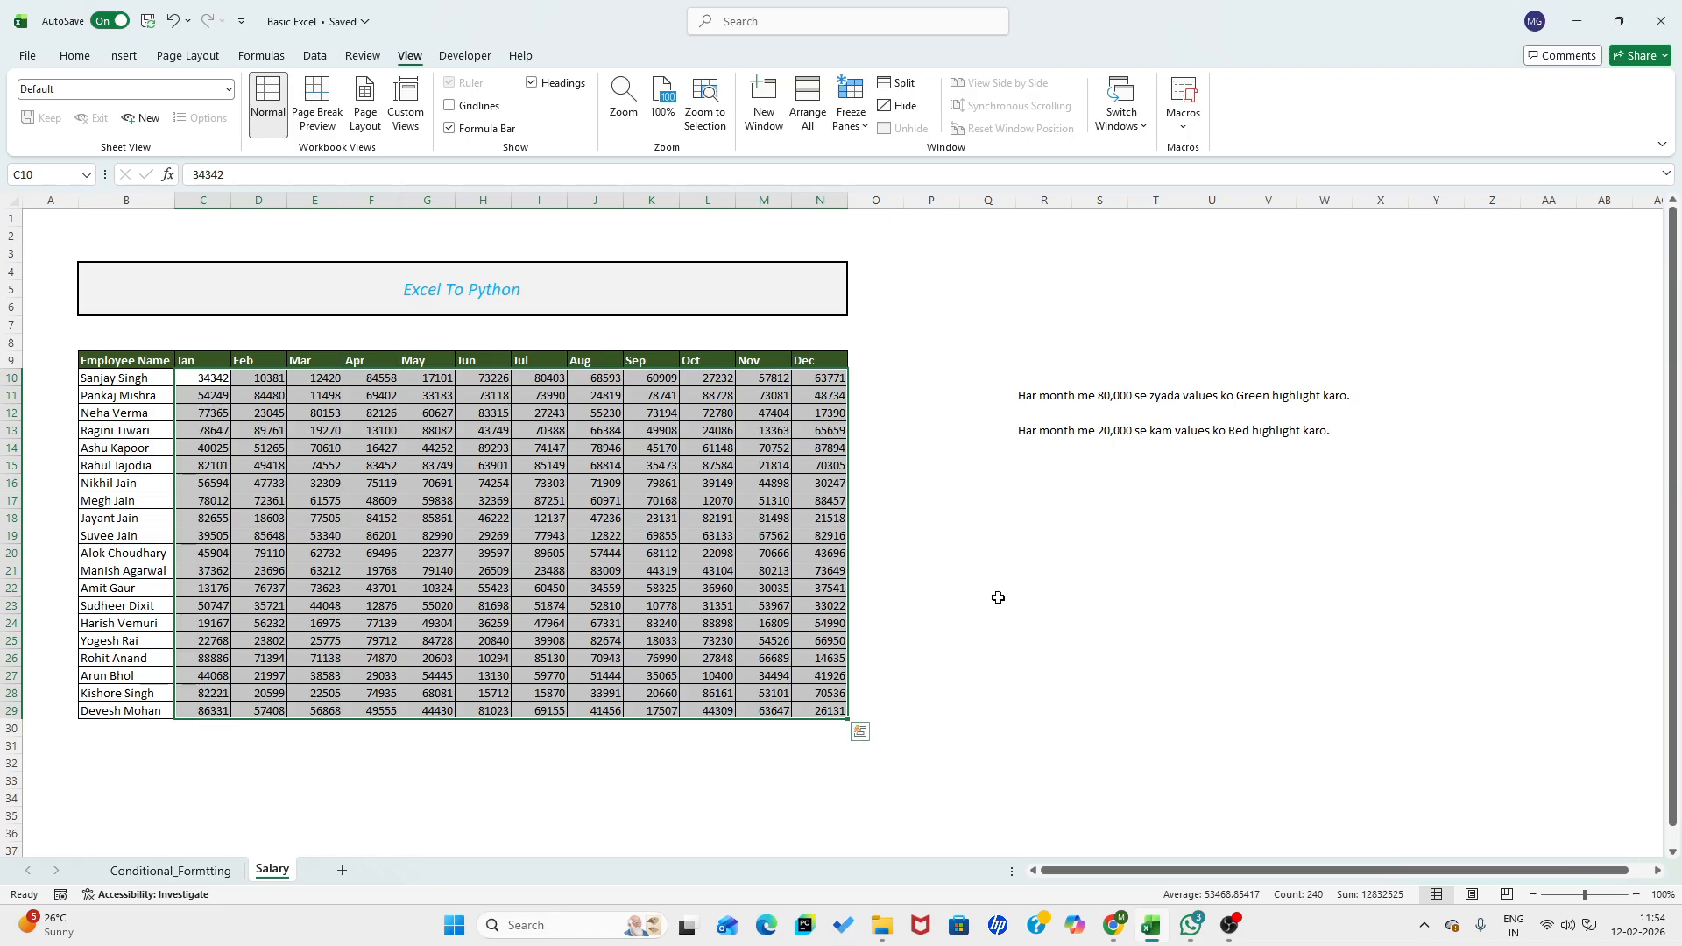
left_click(75, 55)
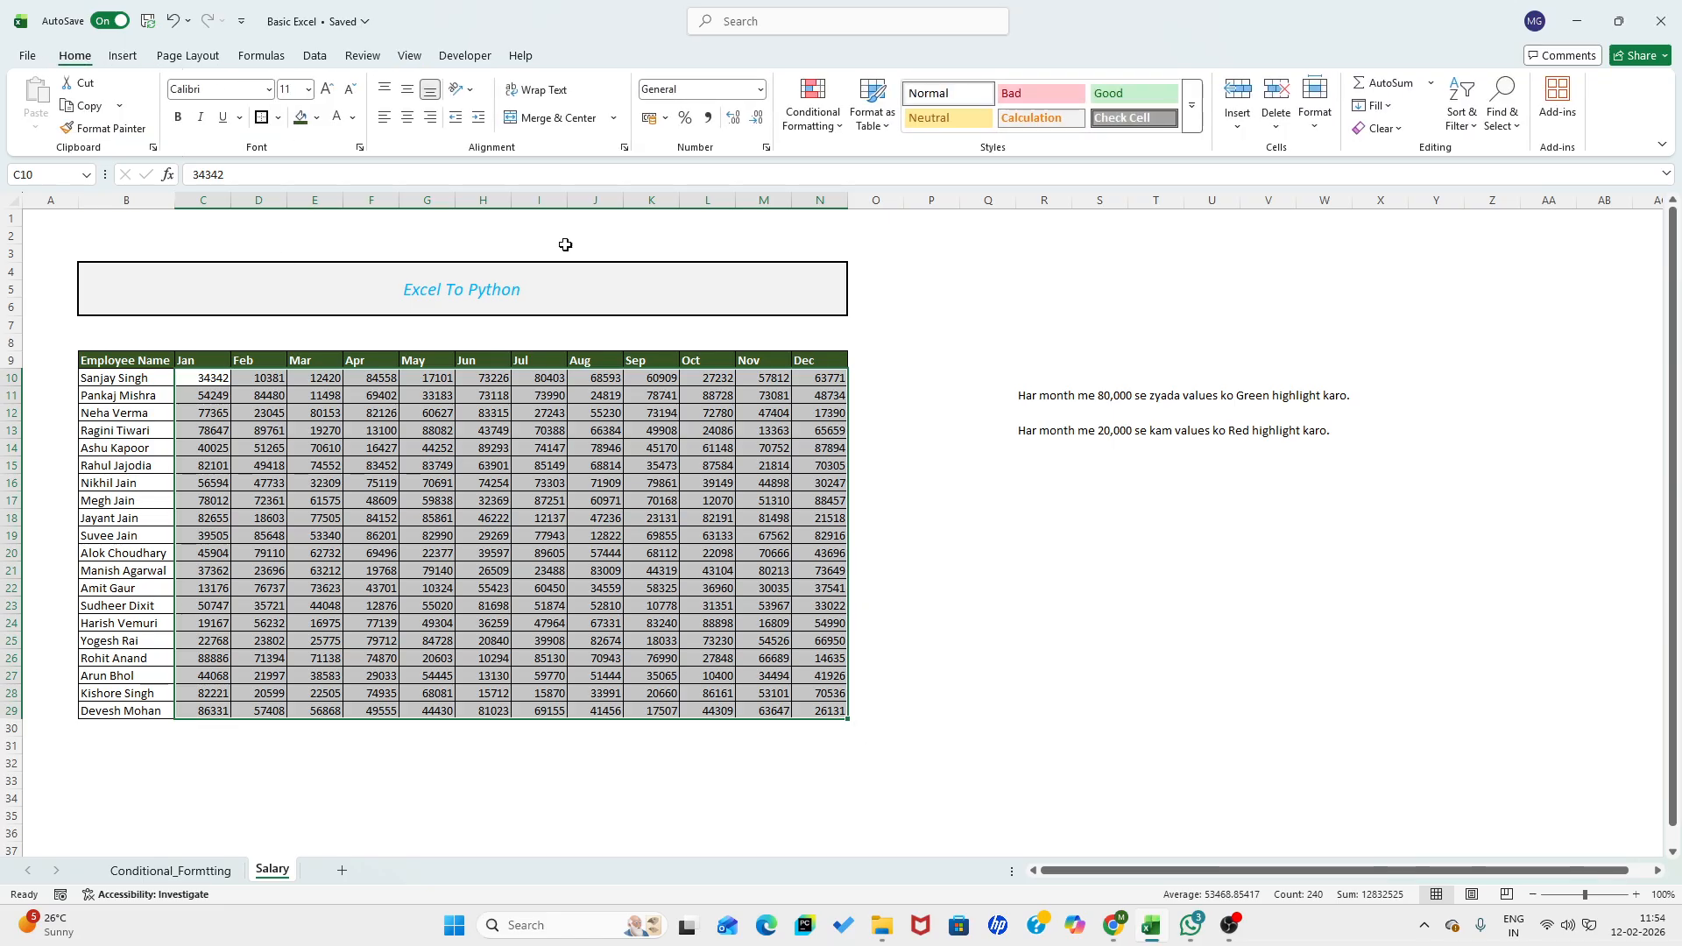
left_click(813, 109)
mouse_move(880, 163)
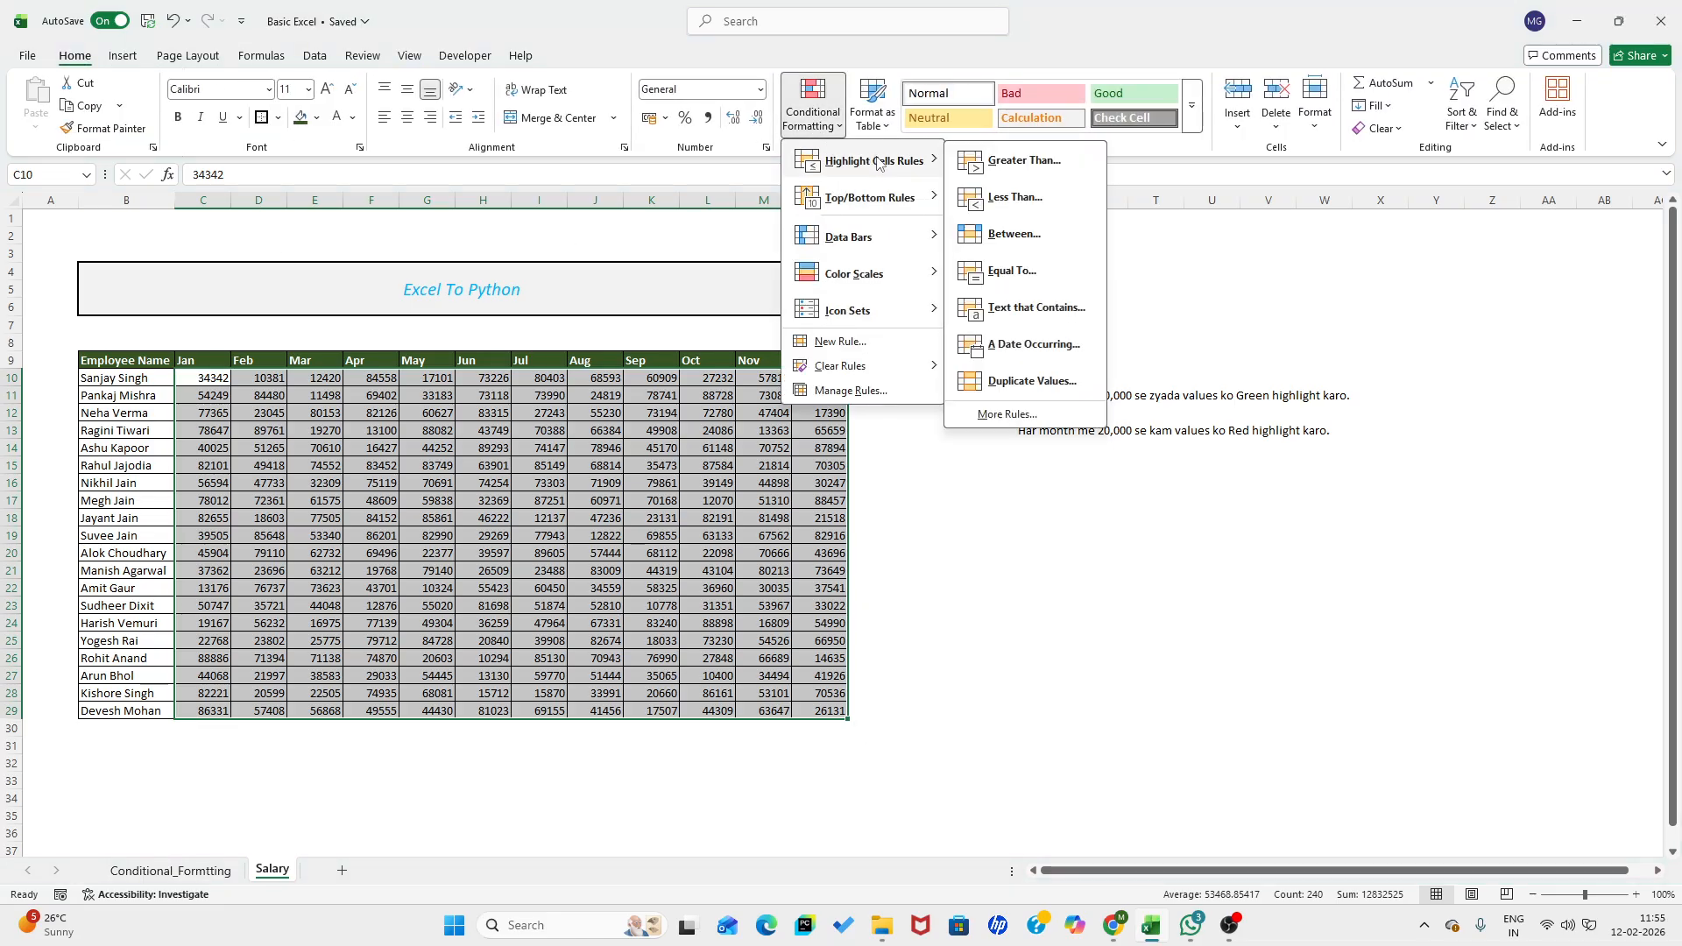
left_click(1005, 160)
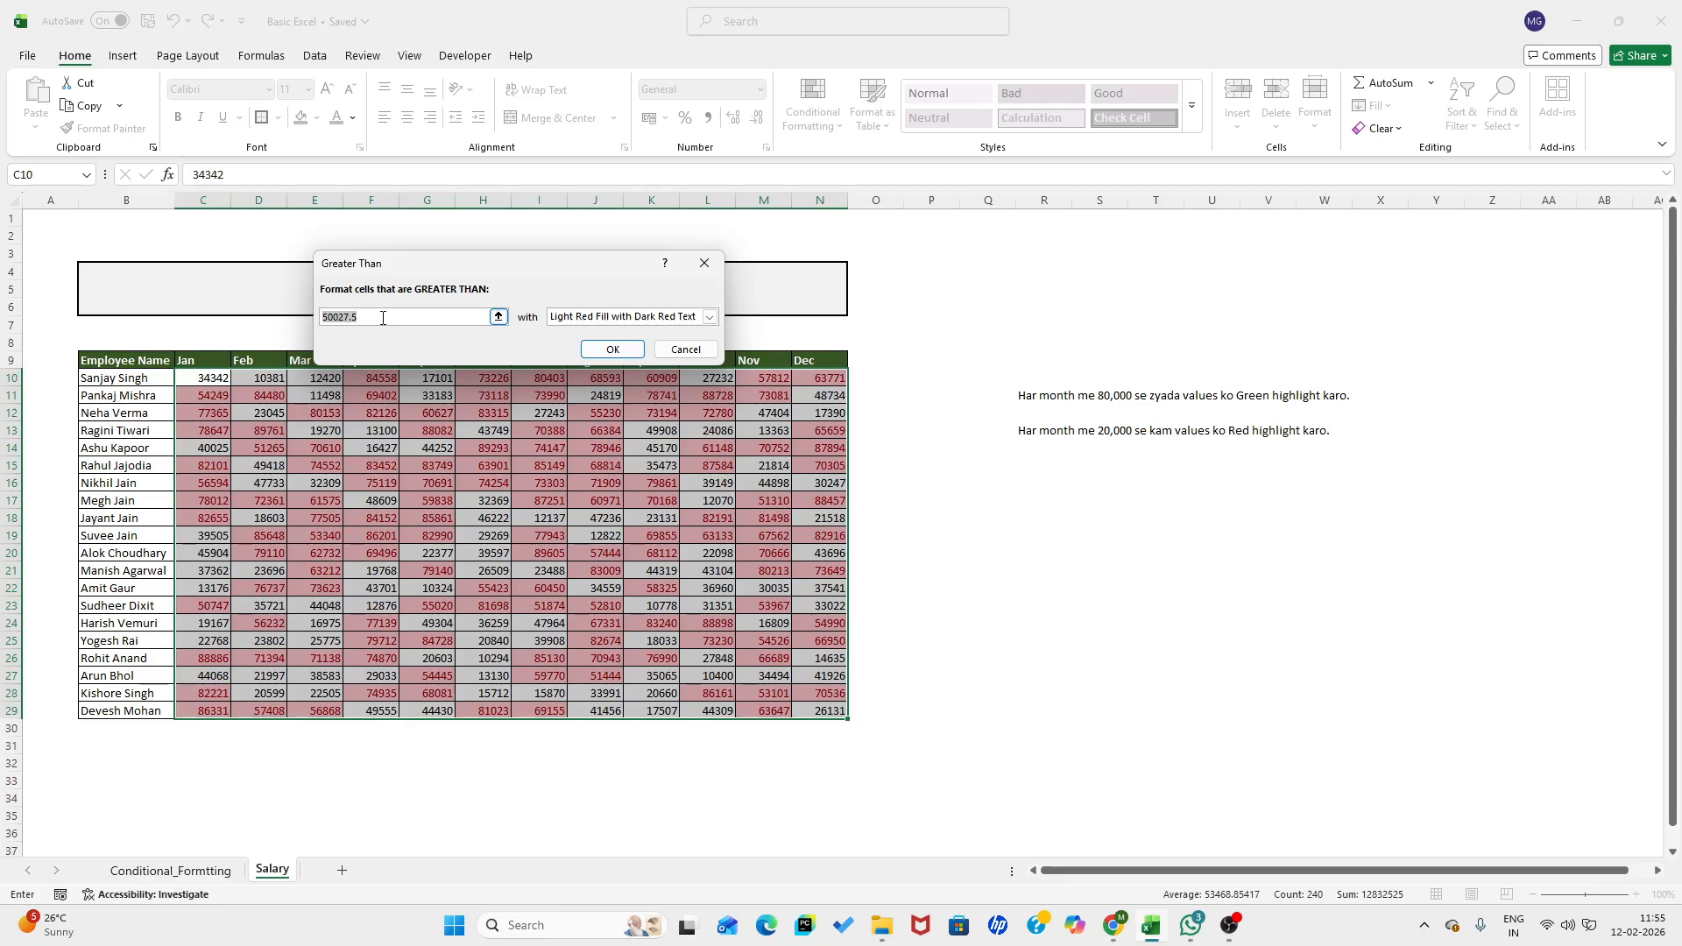
type("800")
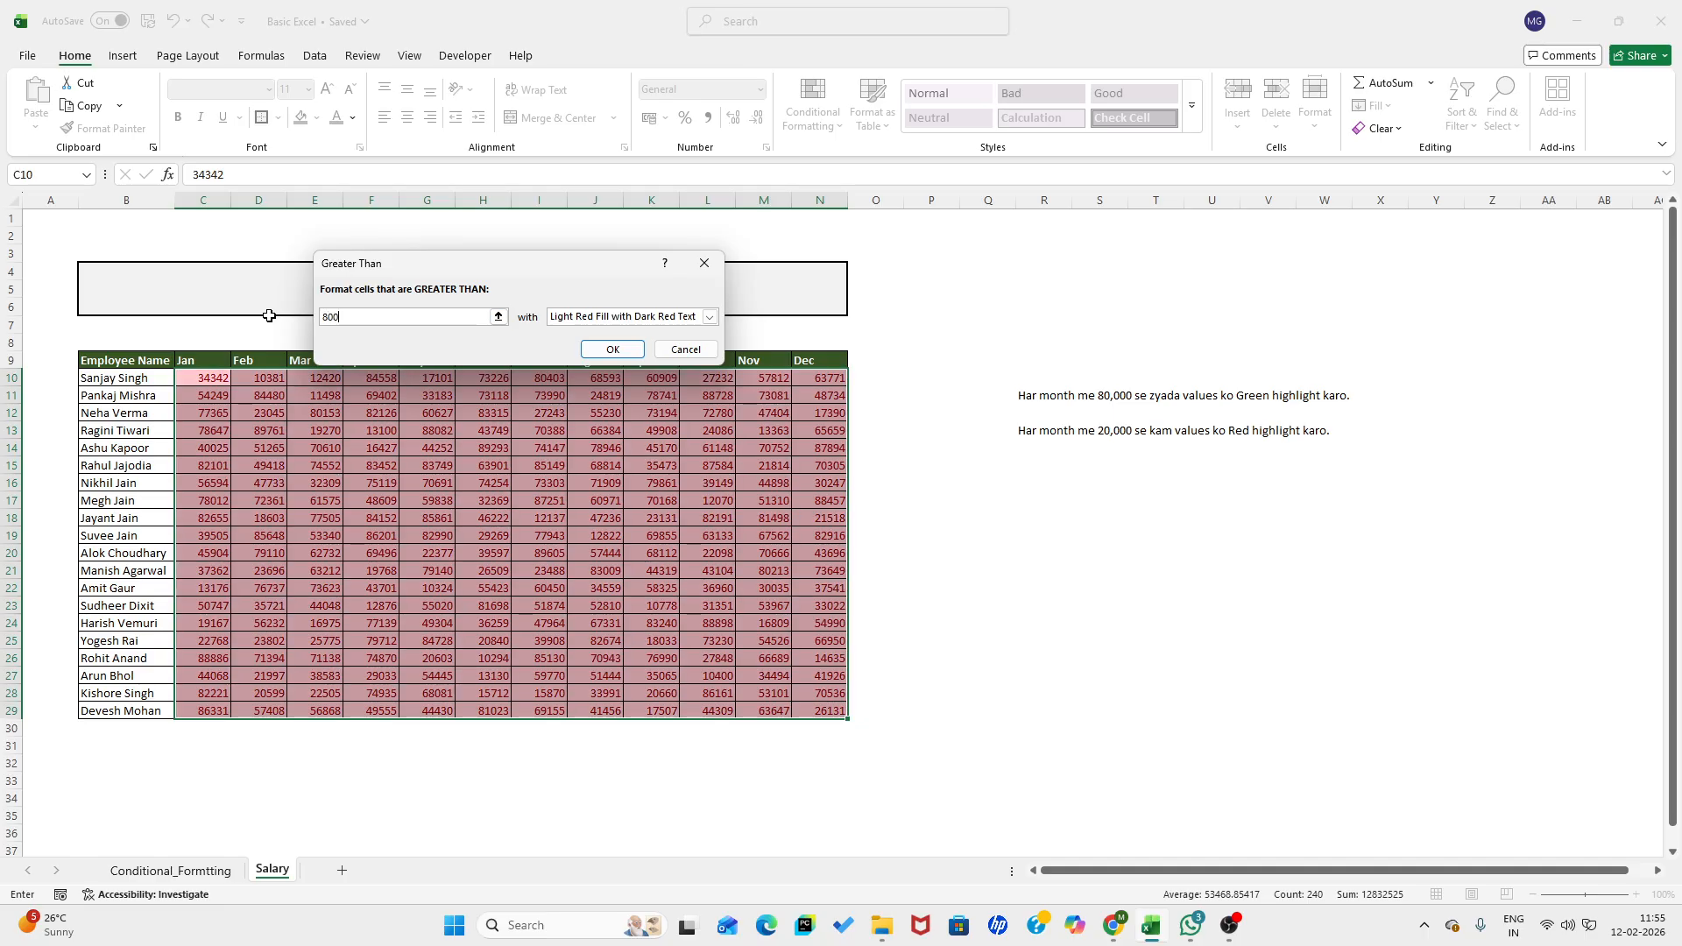
type("00")
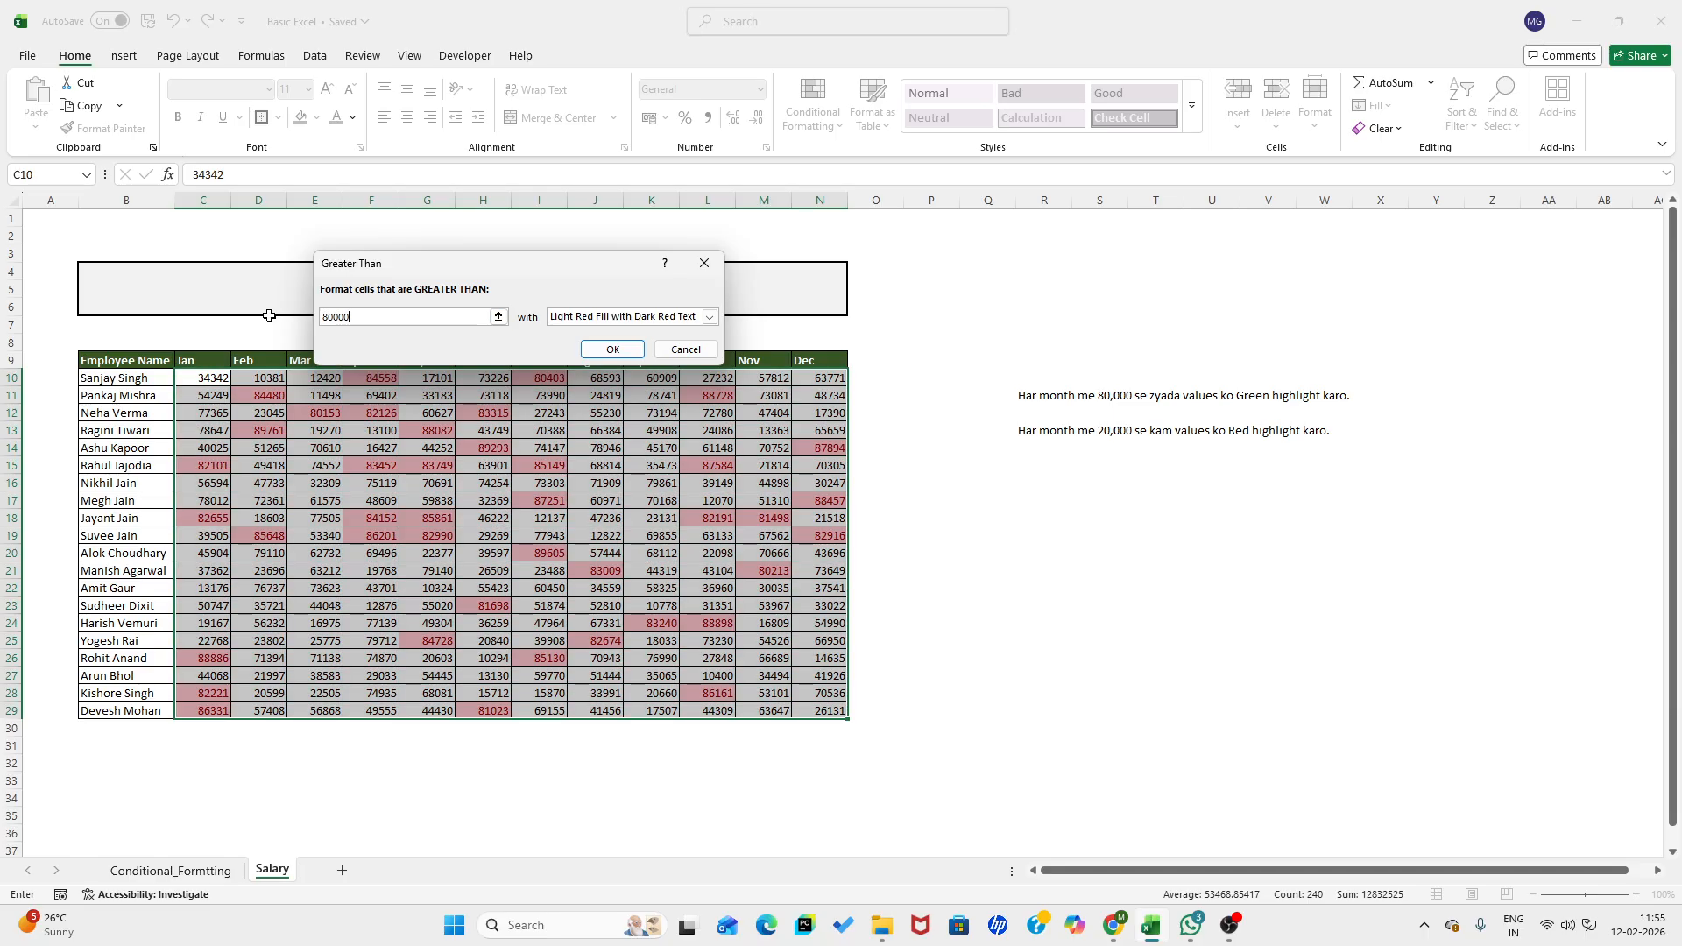
key("Return")
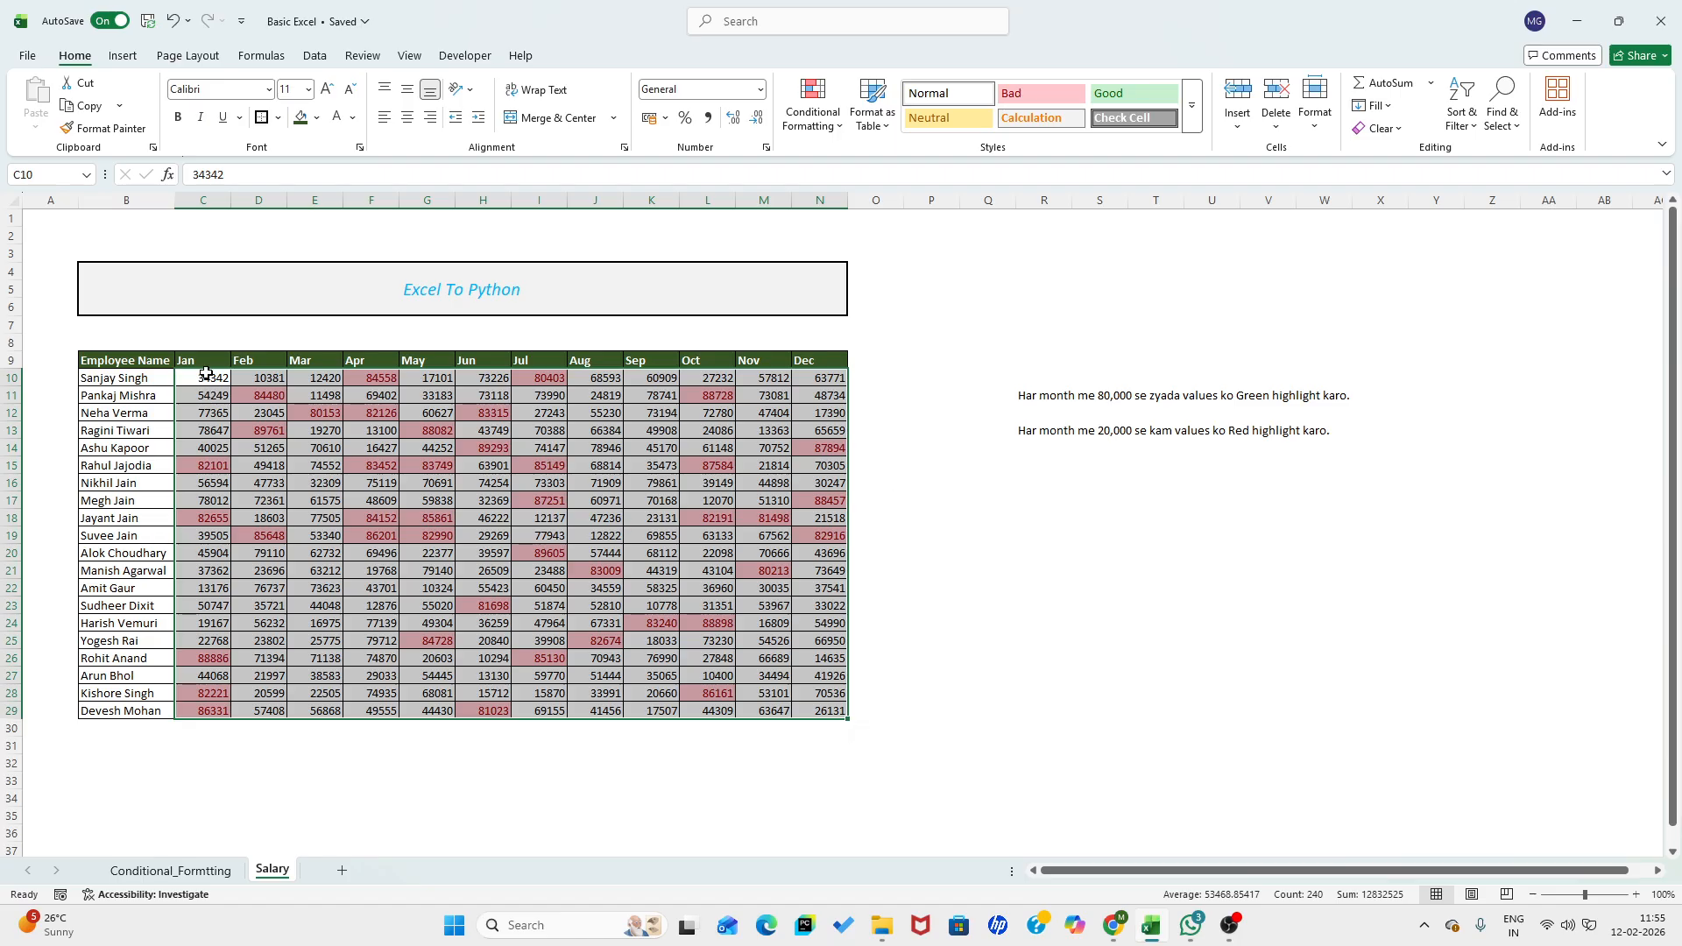
- Highlight monthly salaries in C10:N29 less than 20000 using Green Fill with Dark Green Text, and return to the Conditional_Formtting sheet
left_click(813, 110)
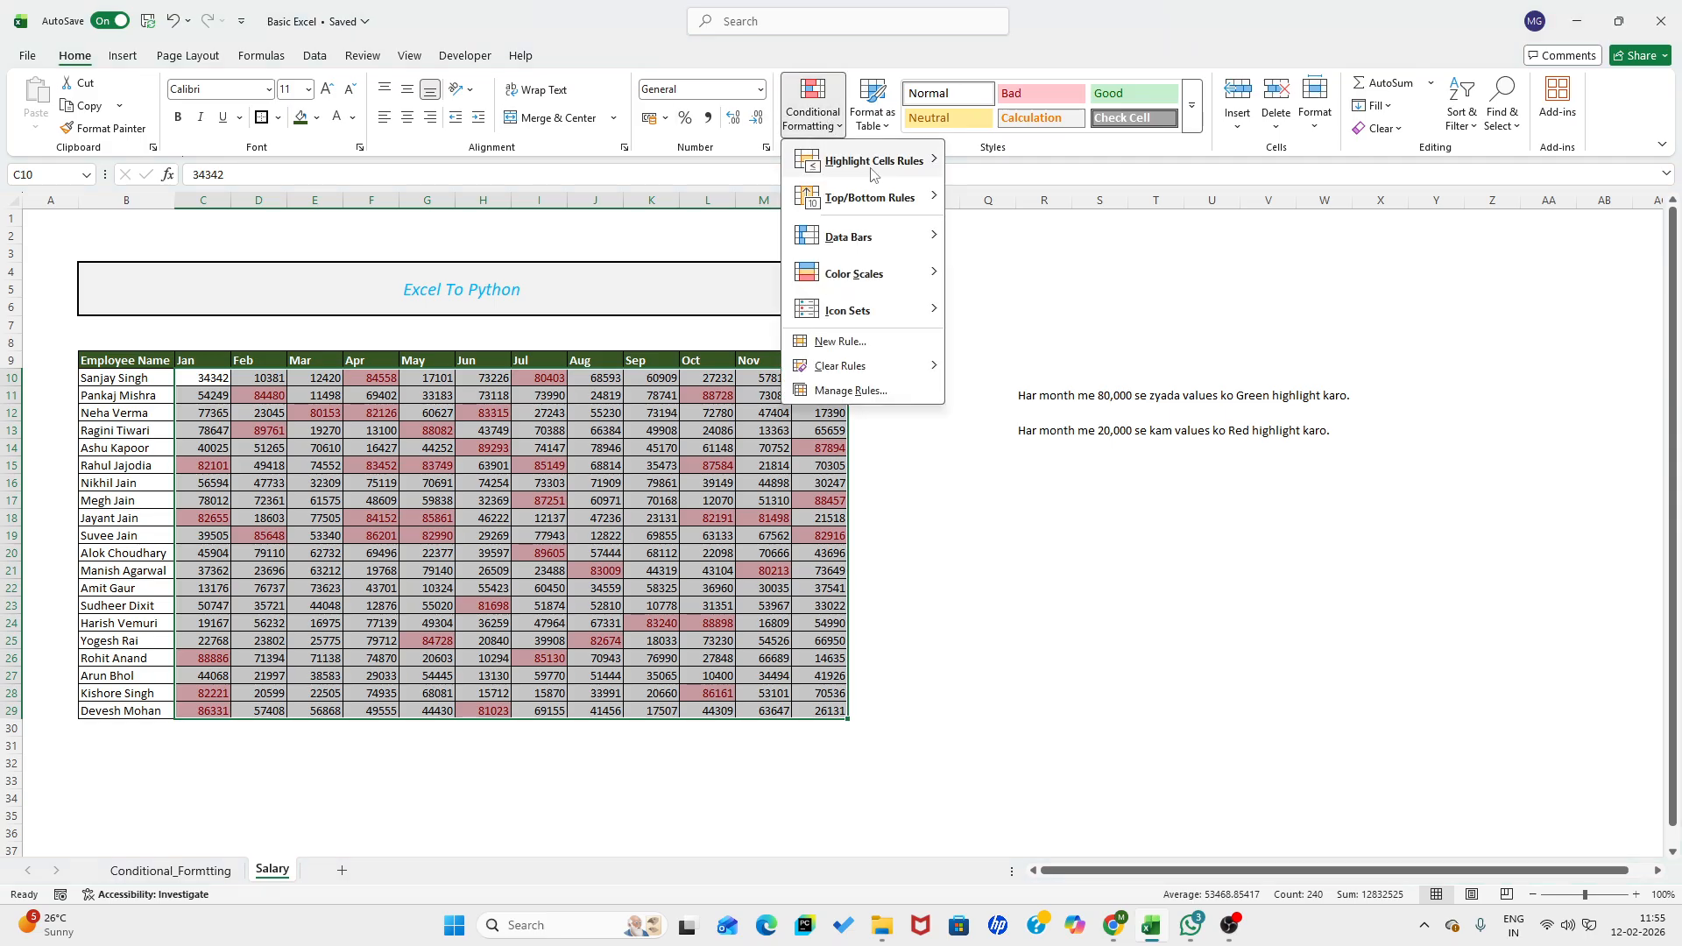
mouse_move(869, 166)
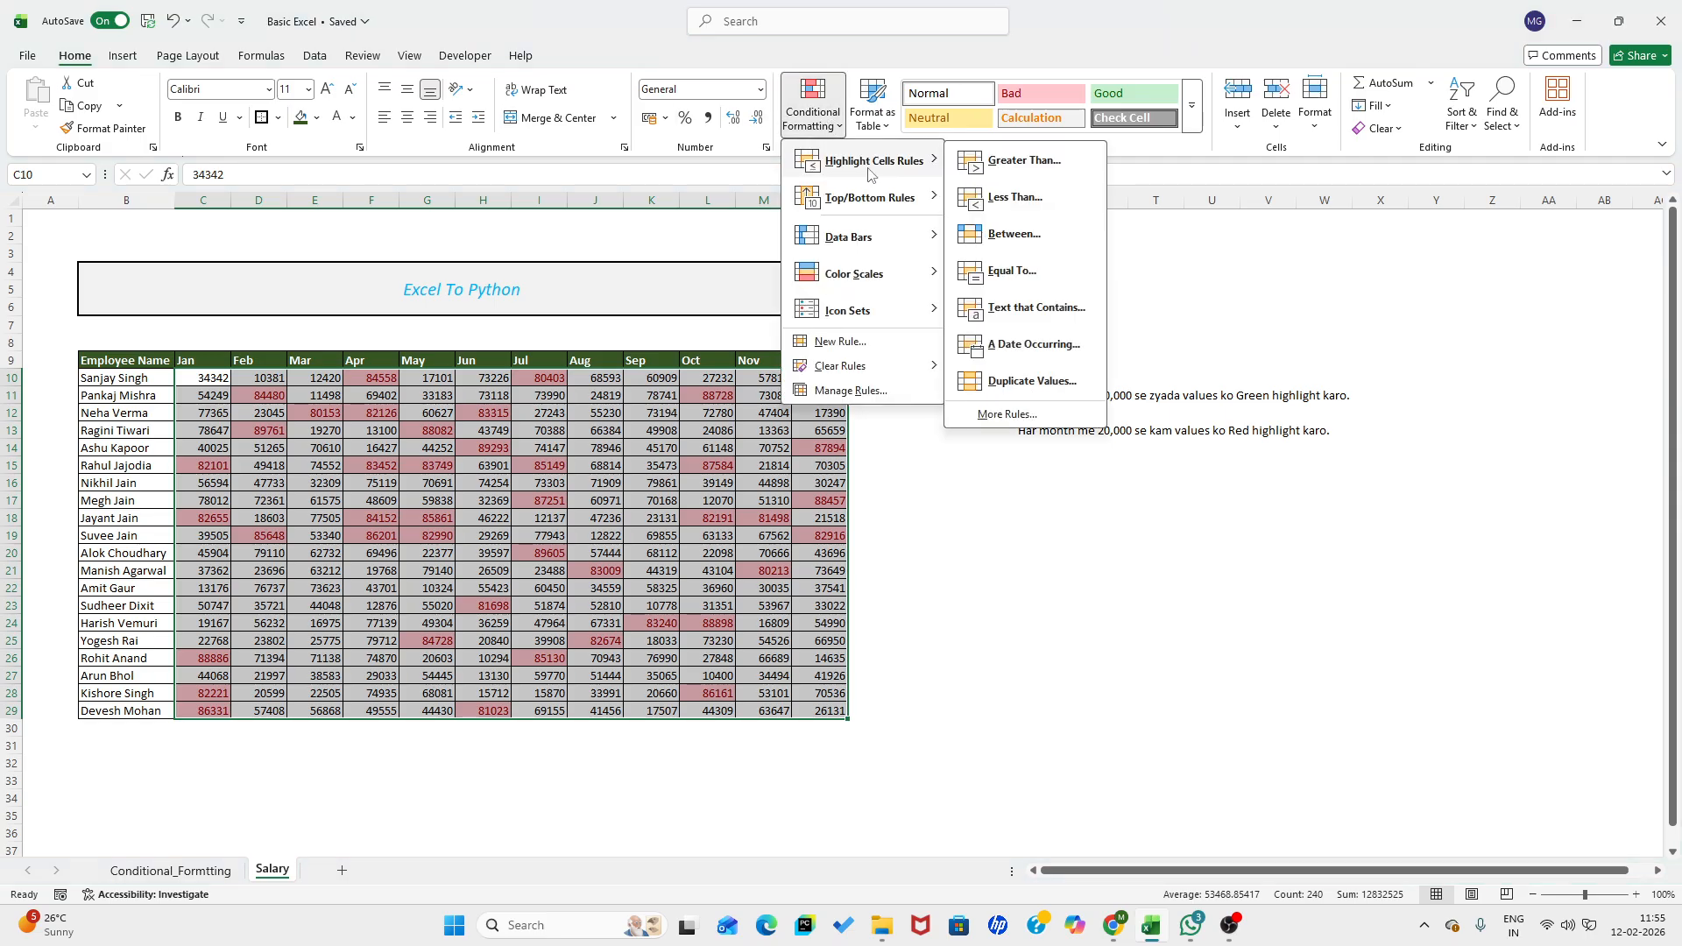
left_click(1021, 198)
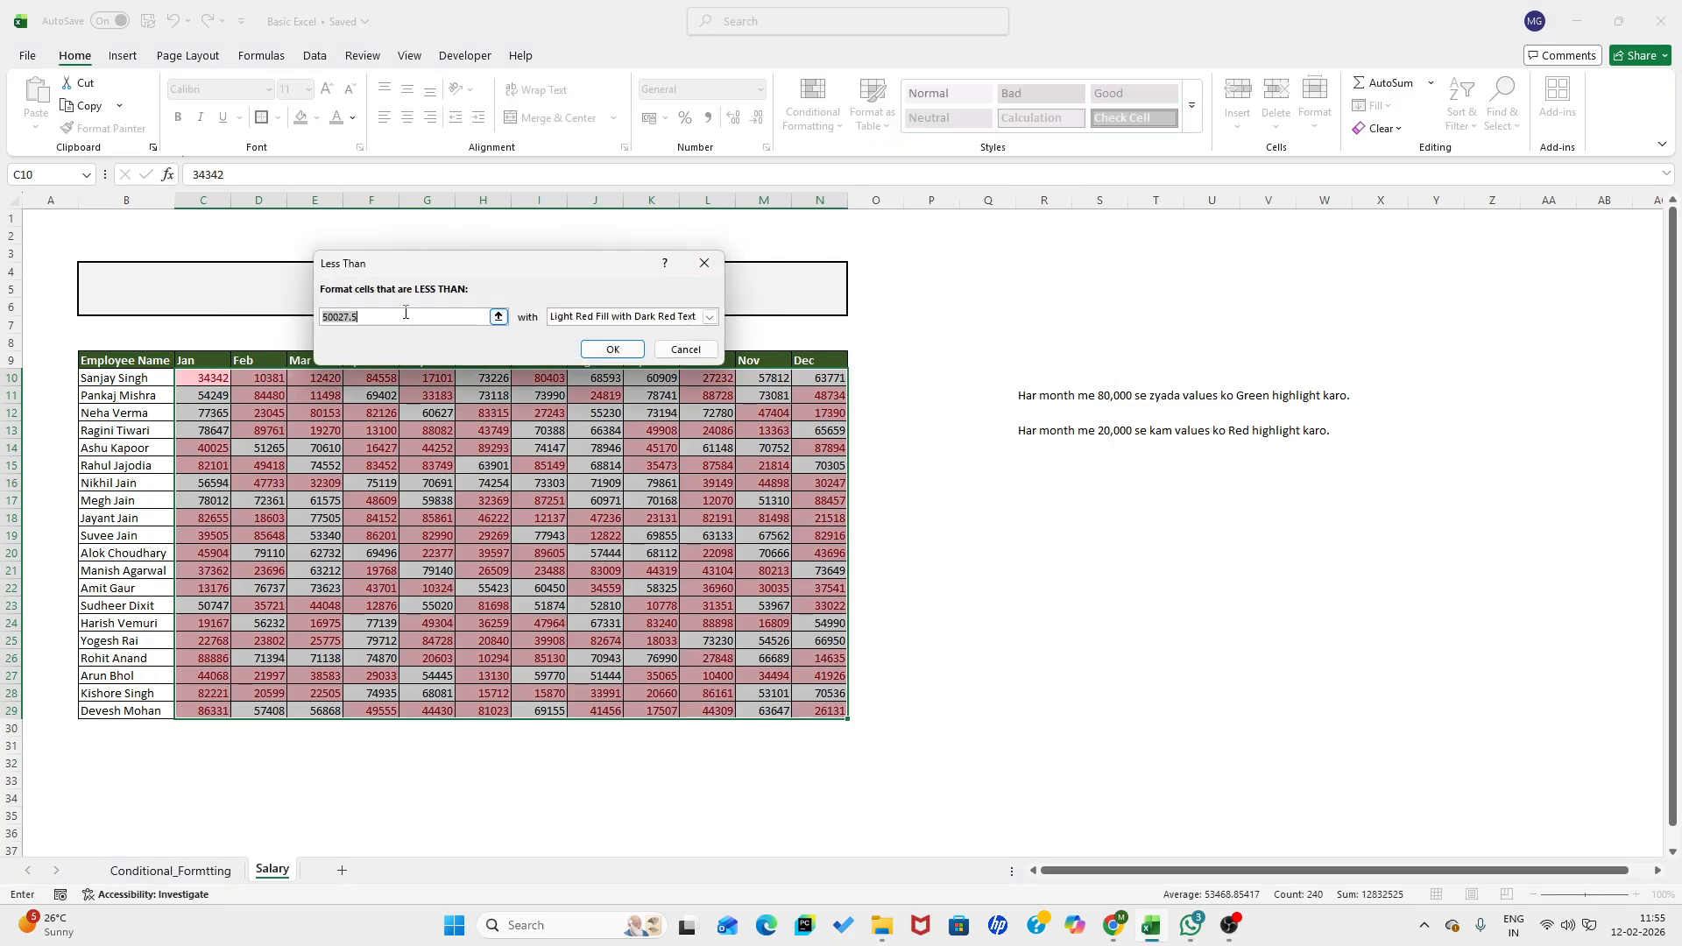
type("20000")
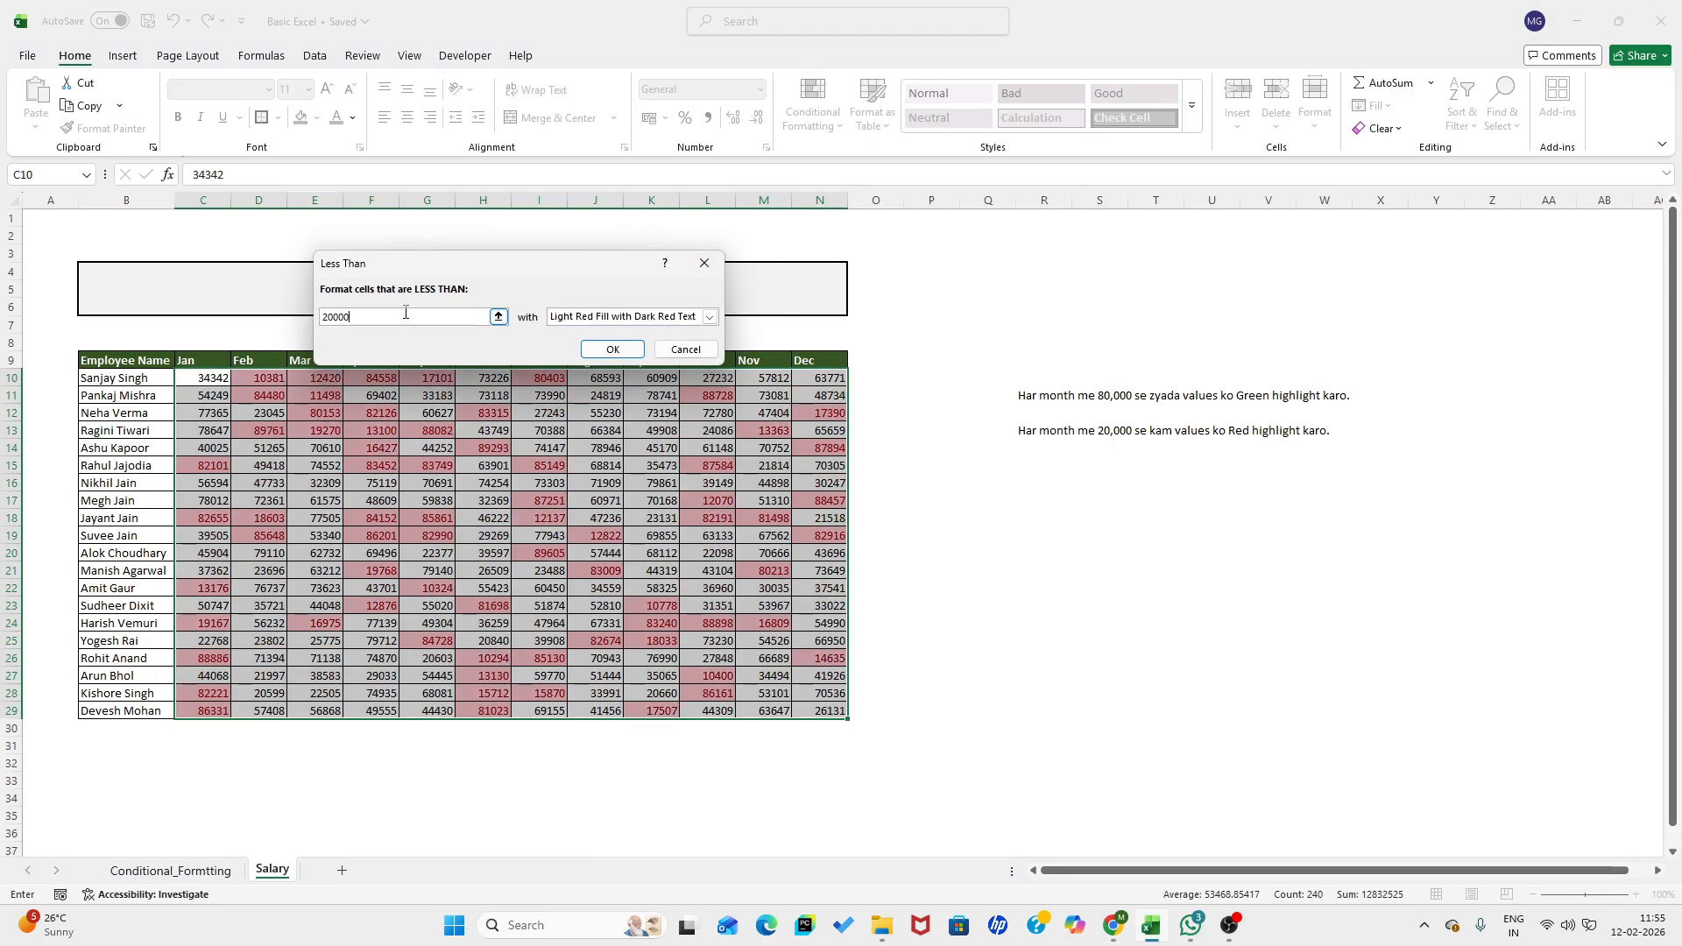
left_click(710, 316)
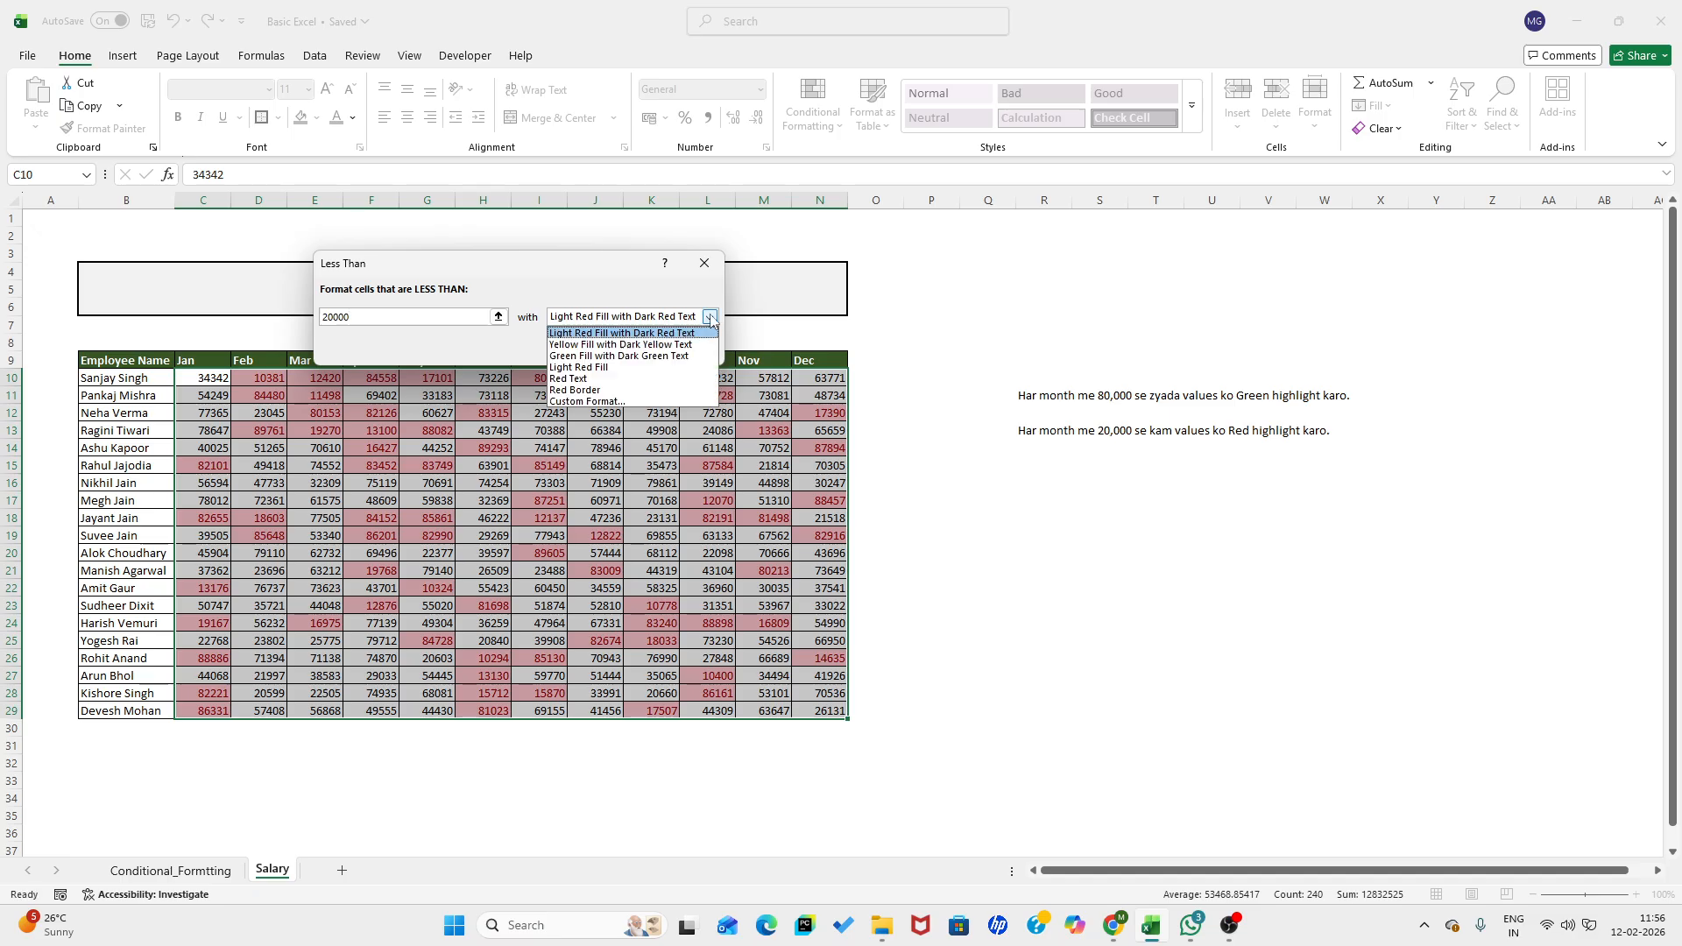
left_click(667, 356)
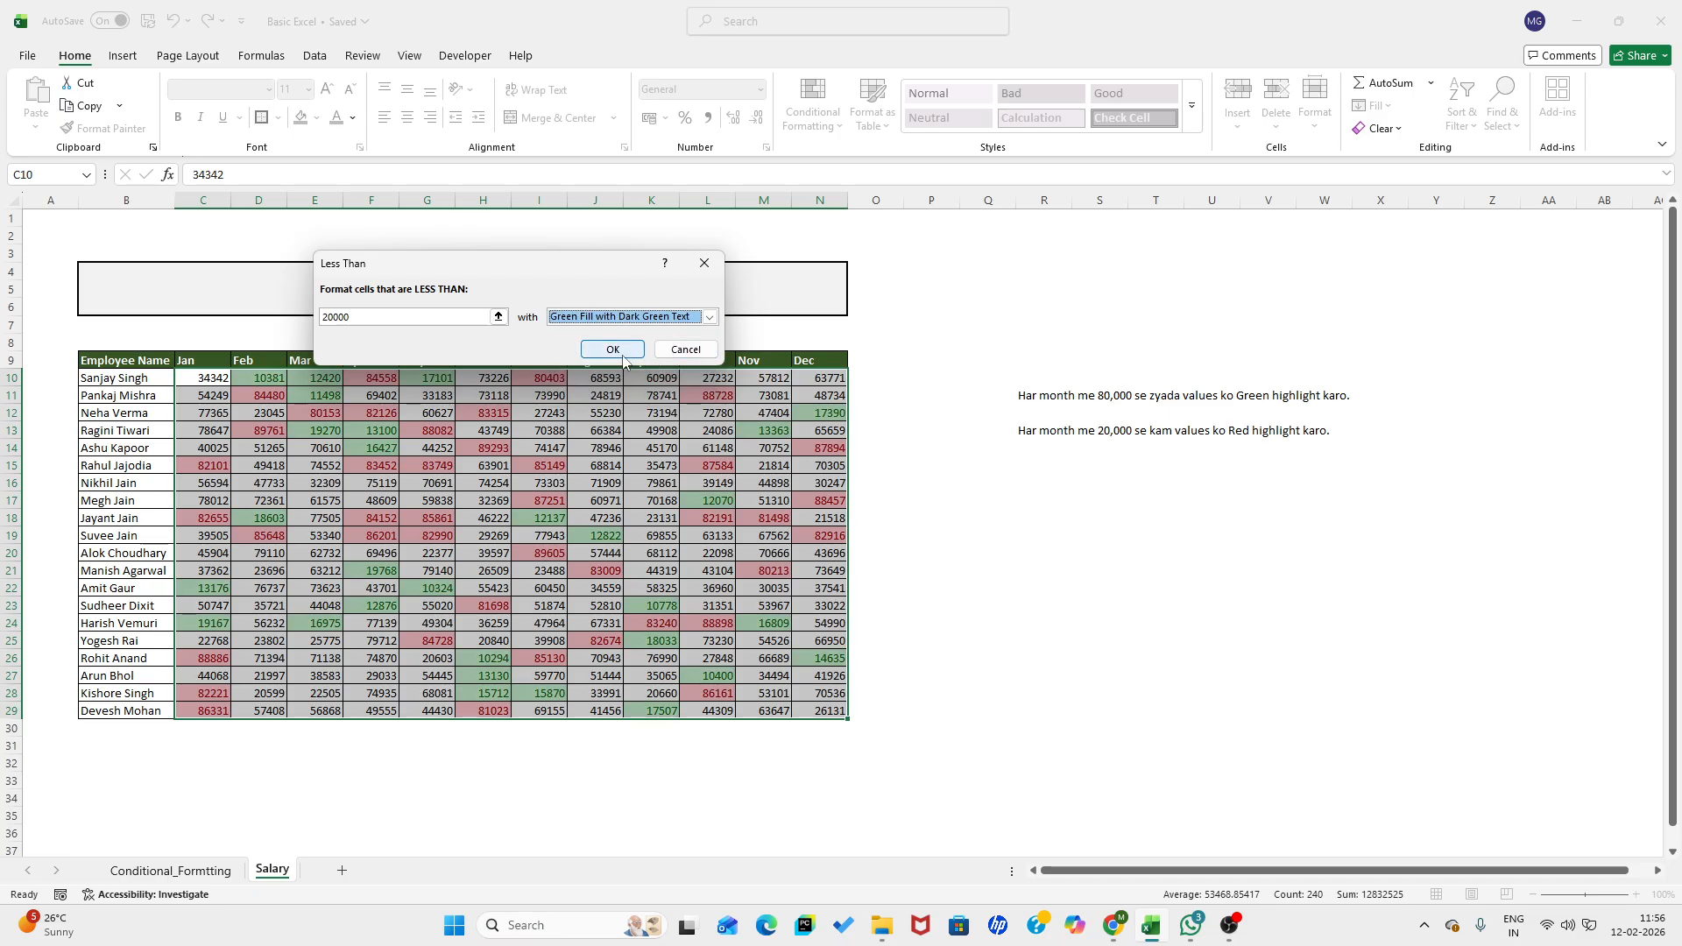
left_click(624, 355)
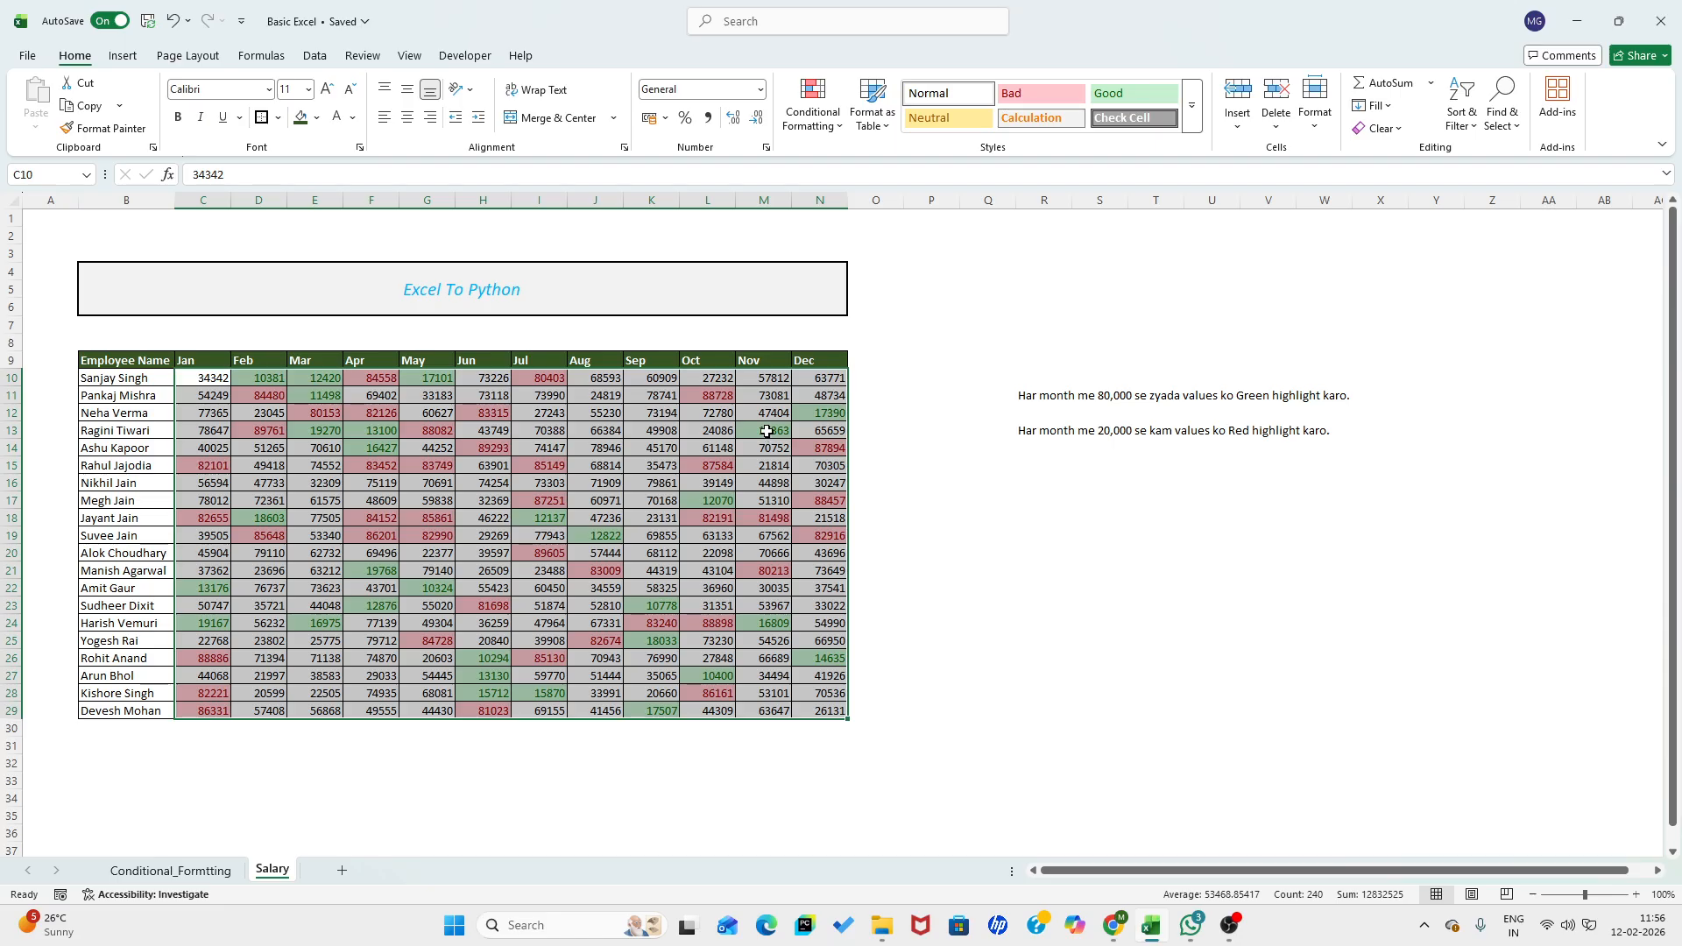
left_click(175, 870)
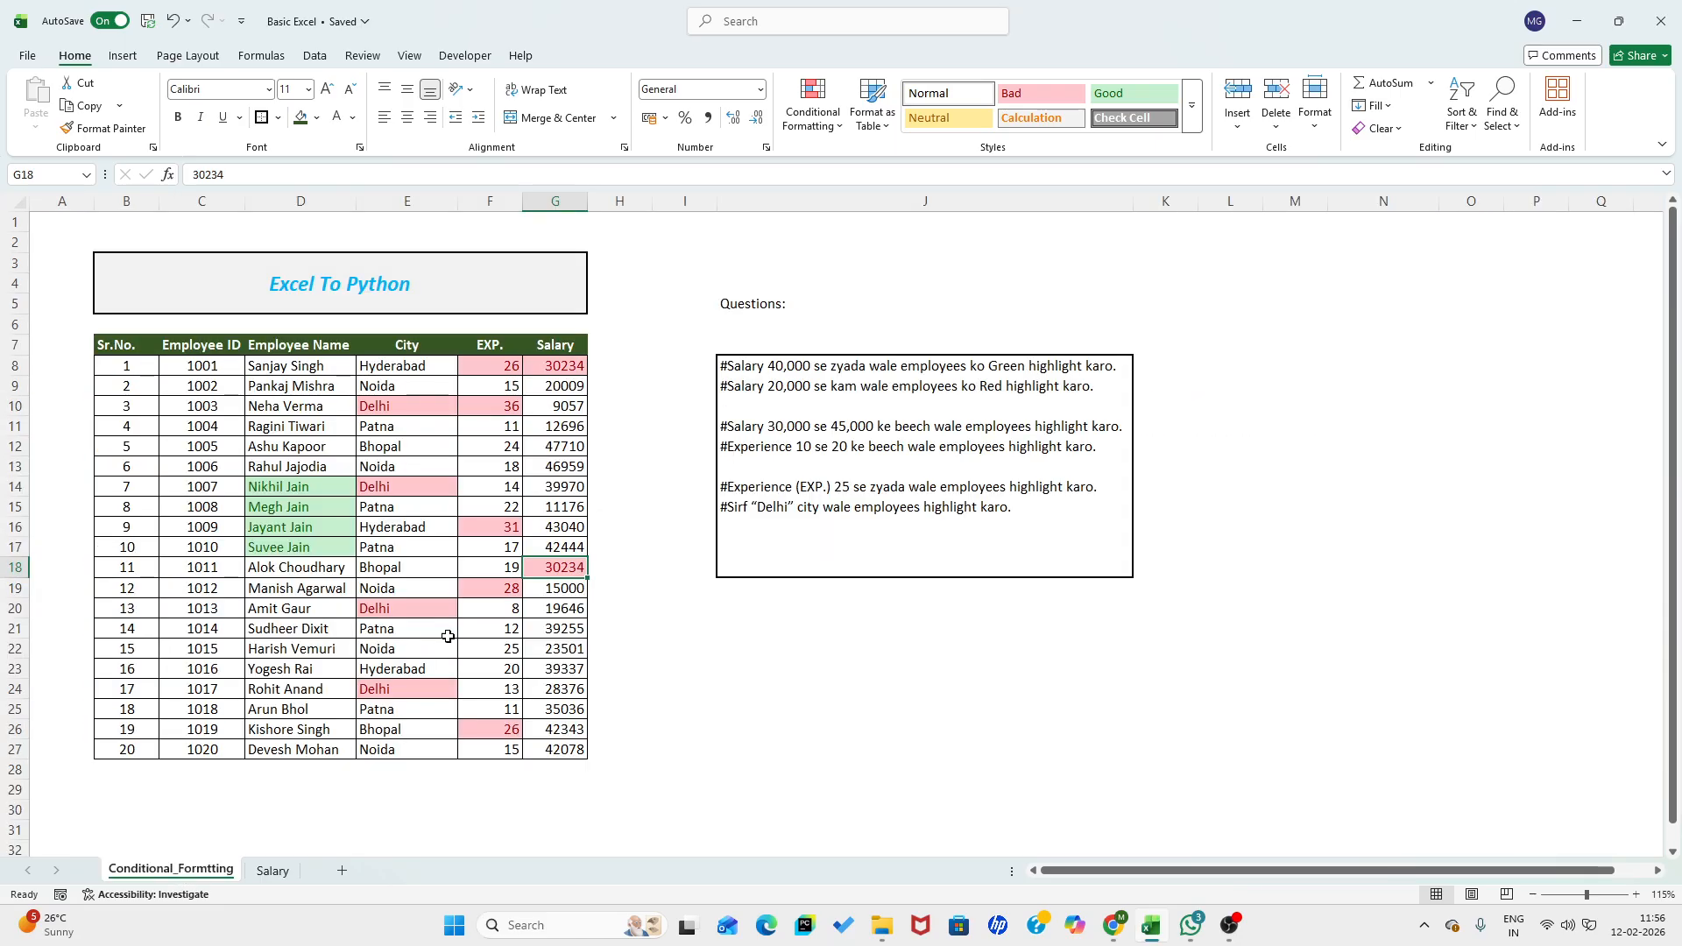